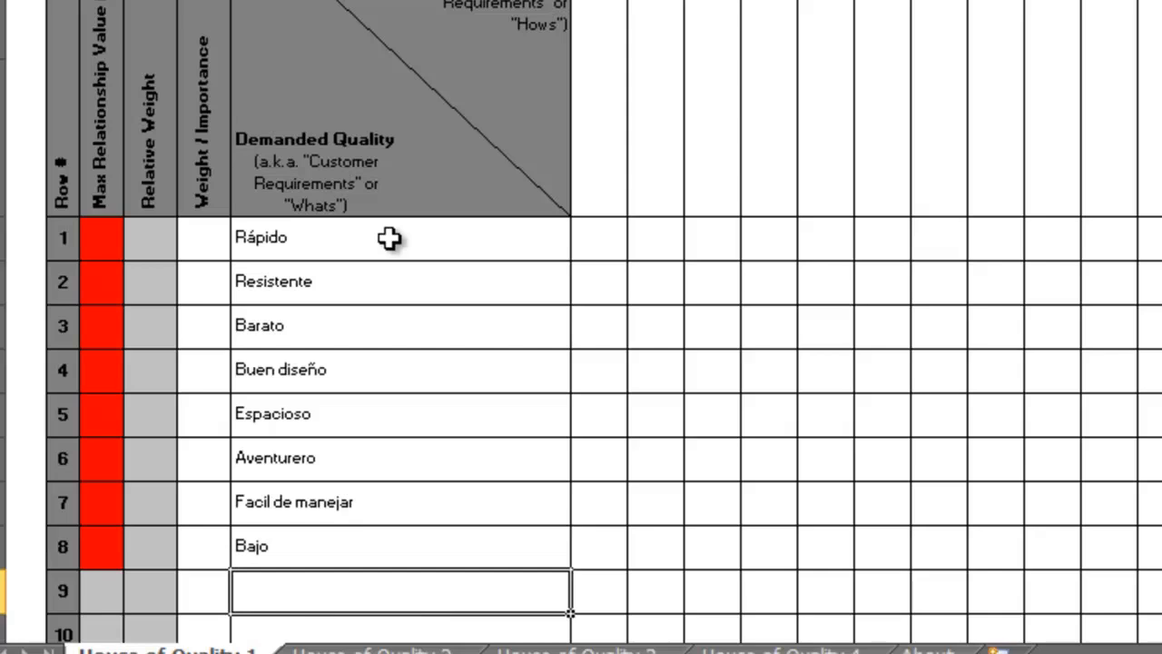
# Enter "Rojo" as the ninth demanded quality, in row 9 of the House of Quality 1 sheet.
pyautogui.write('Rojo')
pyautogui.press('Return')
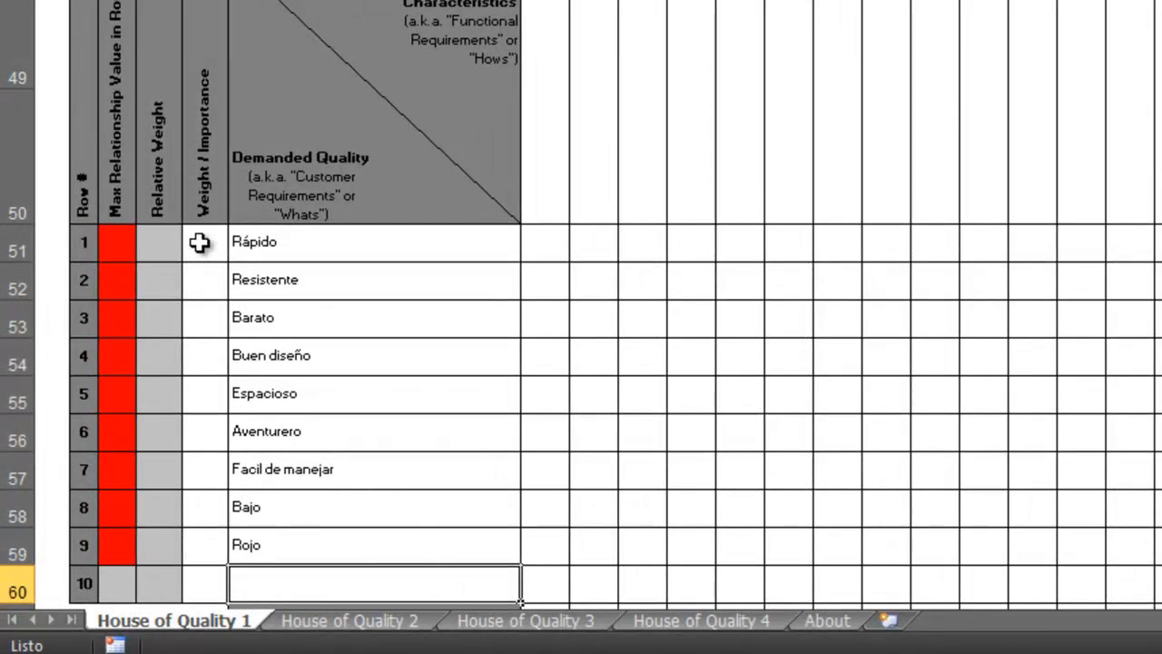
# Set the Weight / Importance values to 10 for Rápido, 4 for Resistente, 7 for Barato and 12 for Buen diseño.
pyautogui.click(198, 242)
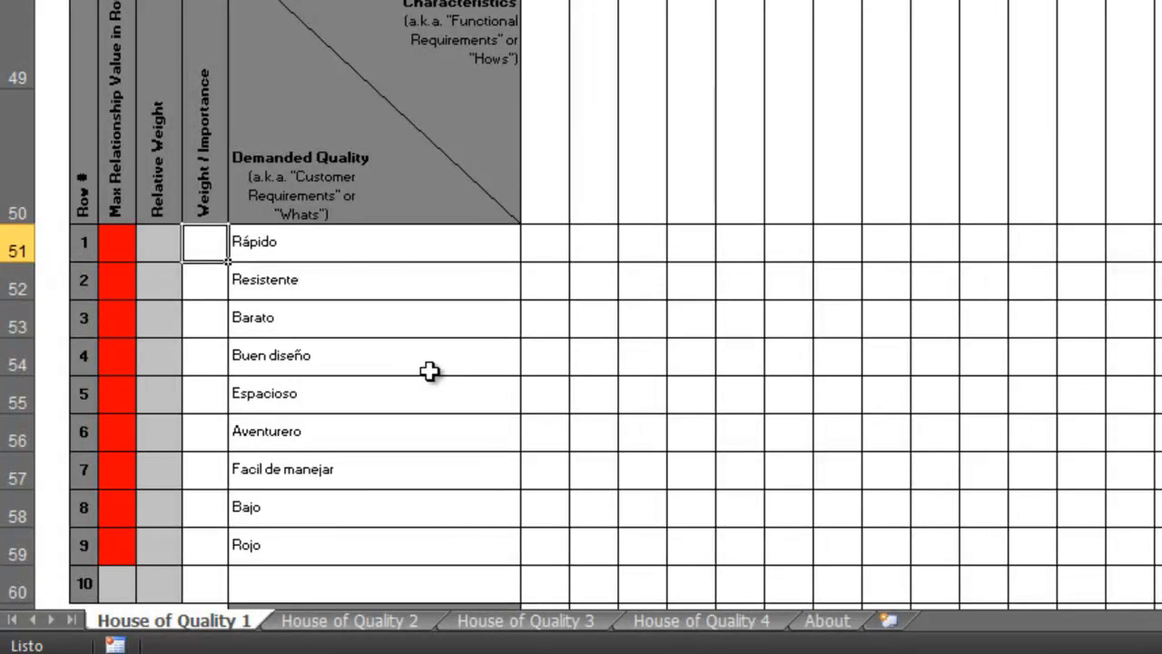
pyautogui.write('10')
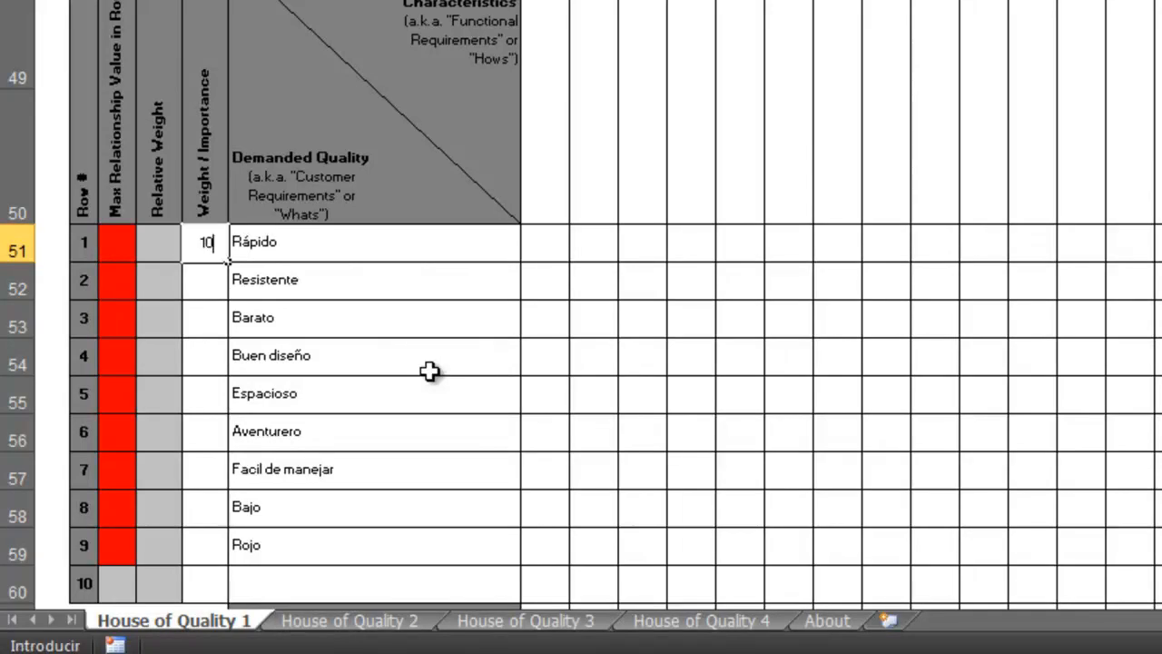
pyautogui.press('Return')
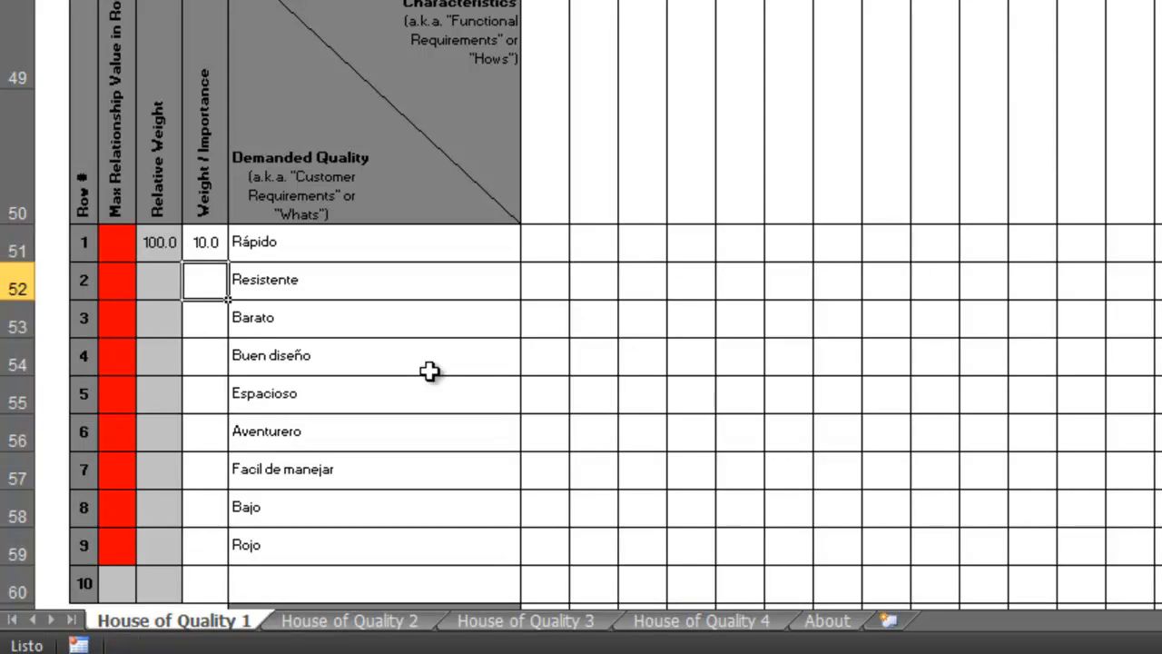
pyautogui.write('4')
pyautogui.press('Return')
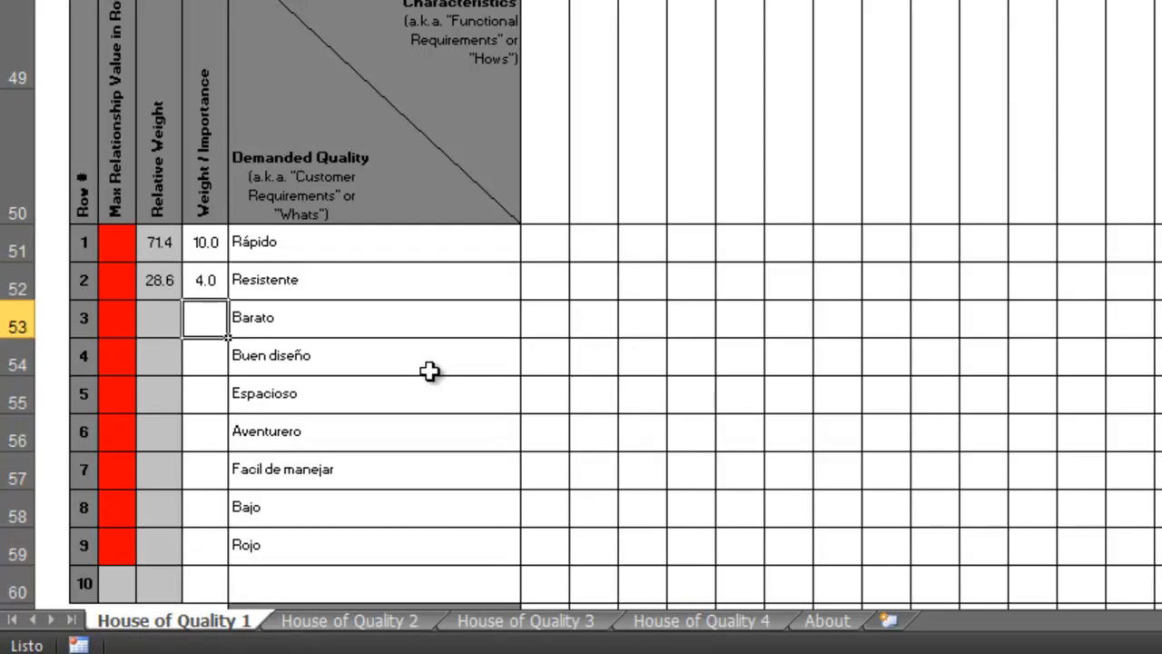
pyautogui.write('7')
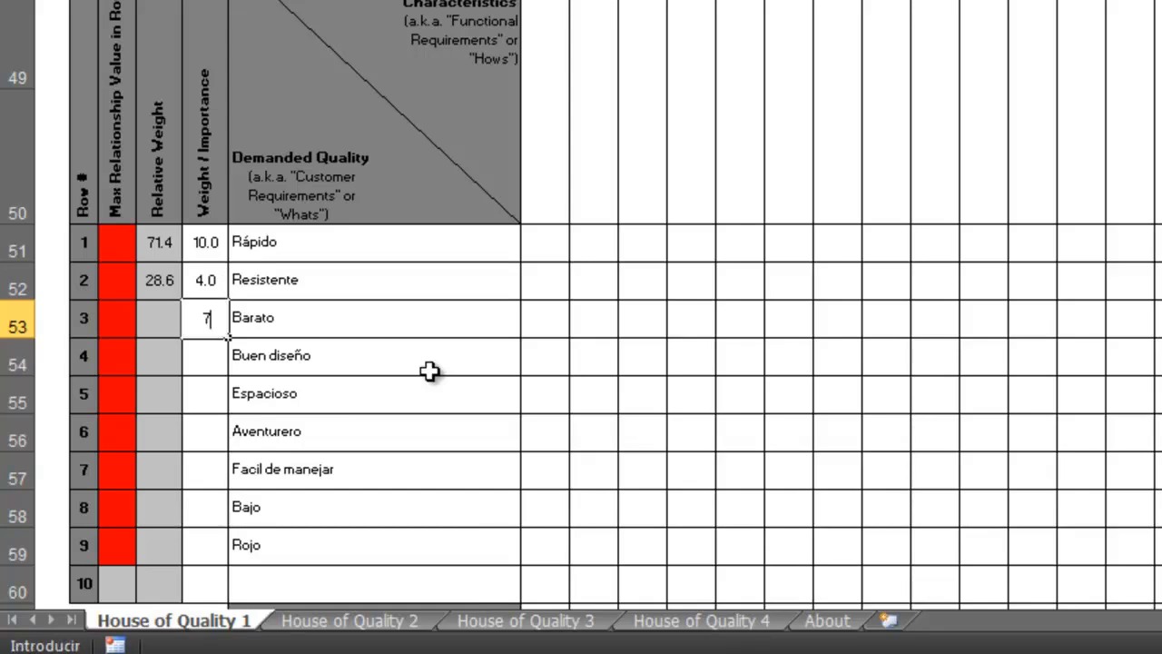
pyautogui.press('Return')
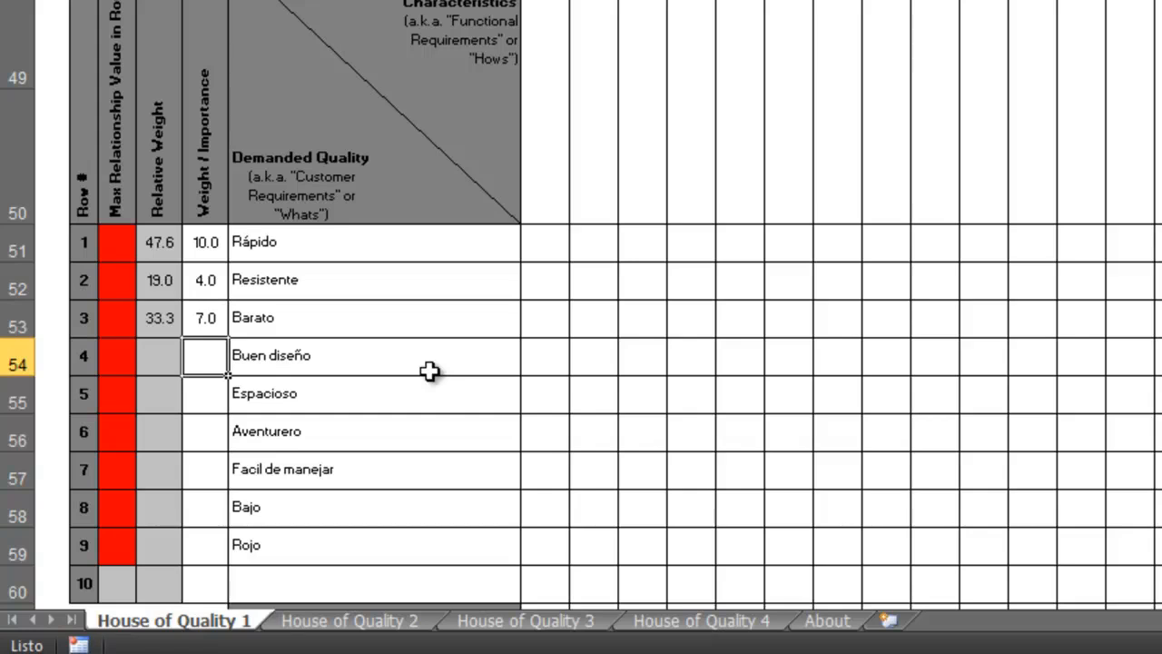
pyautogui.write('12')
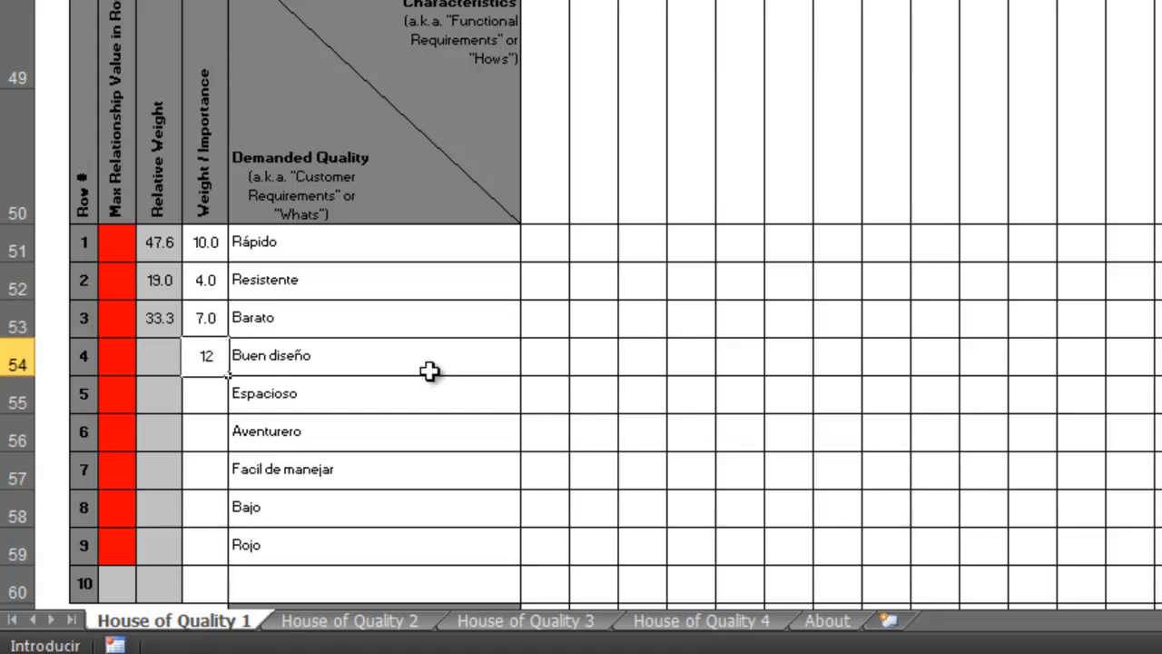
pyautogui.press('Return')
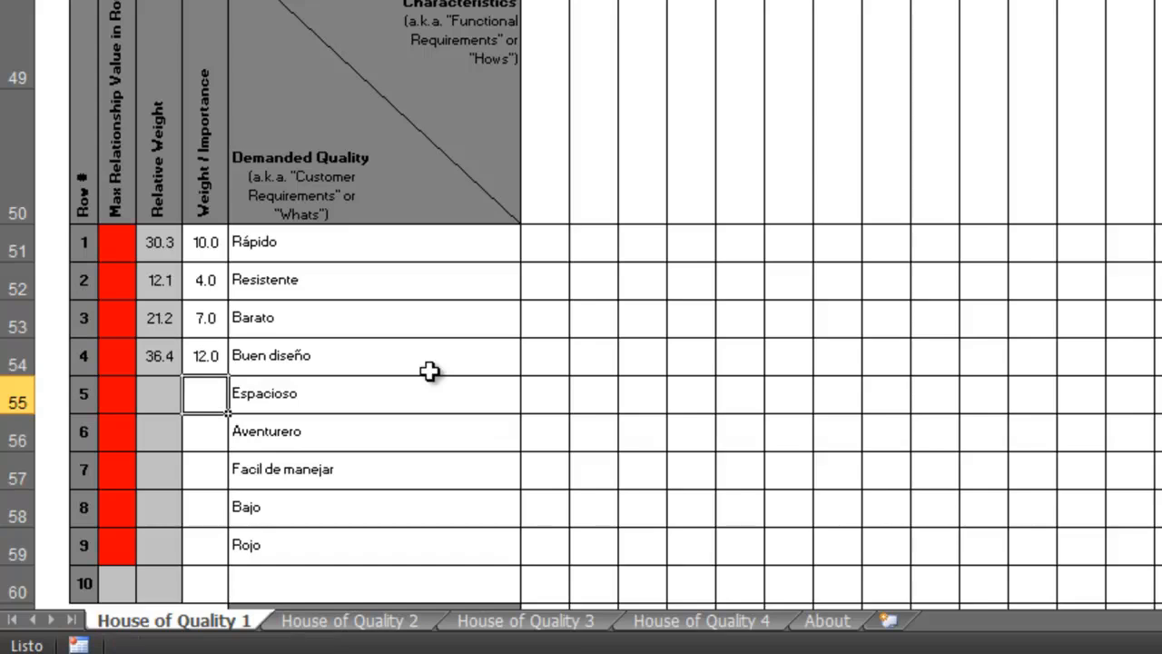
# Set the Weight / Importance values to 3 for Espacioso, 4 for Aventurero, 7 for Facil de manejar, 2 for Bajo and 1 for Rojo.
pyautogui.write('3')
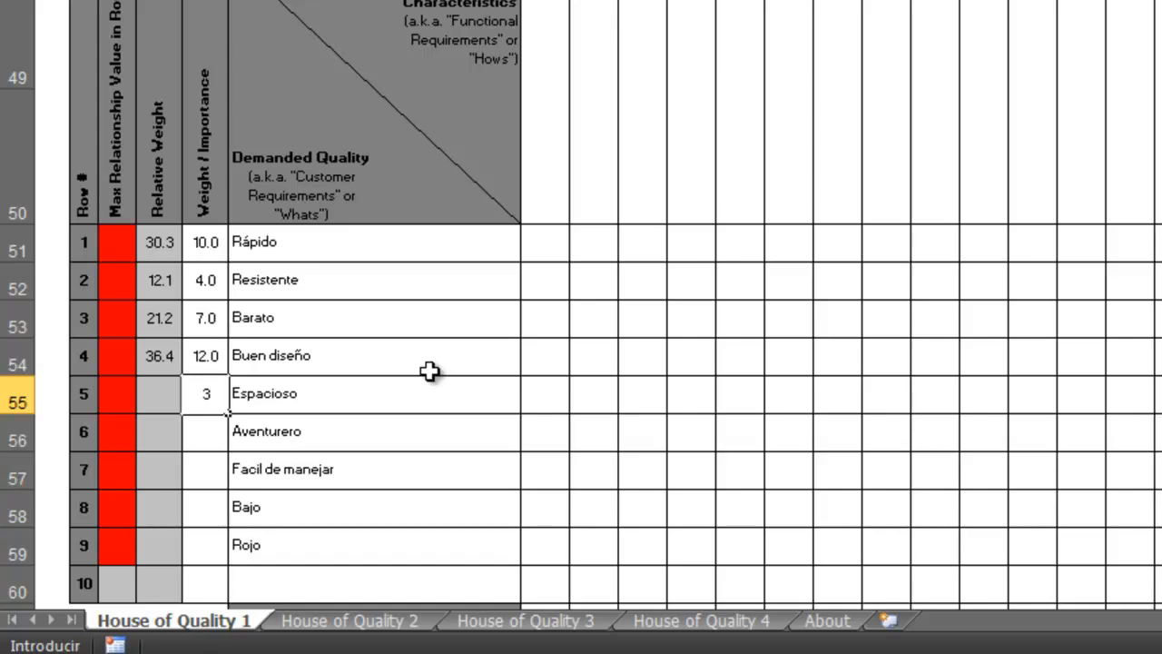
pyautogui.press('Return')
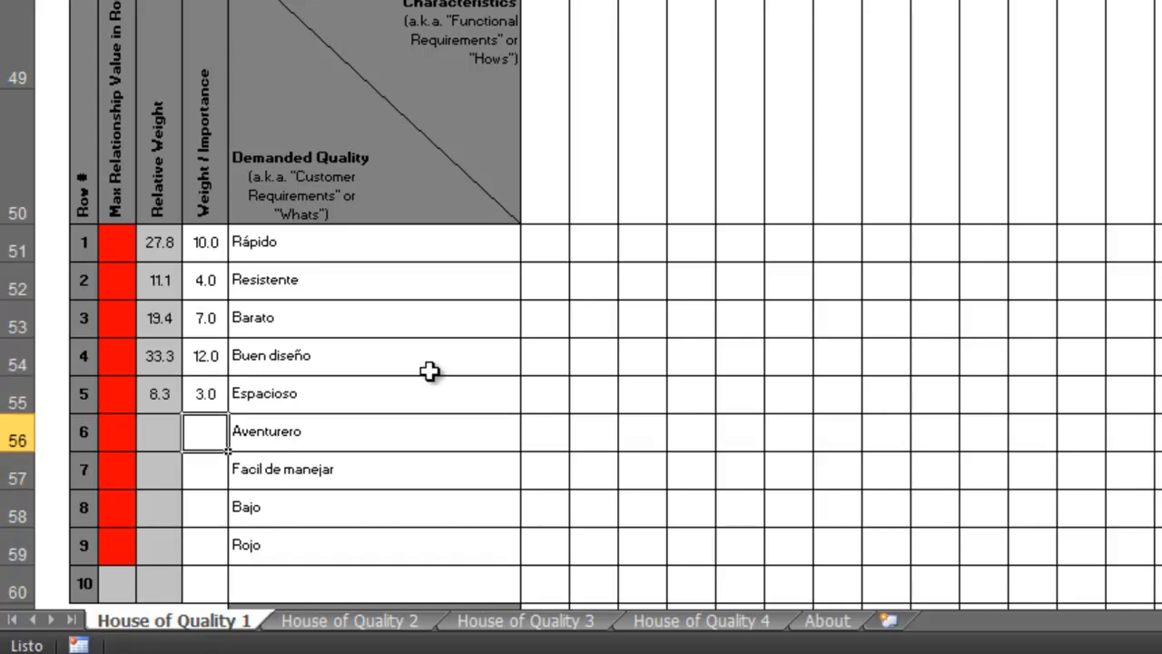
pyautogui.write('4')
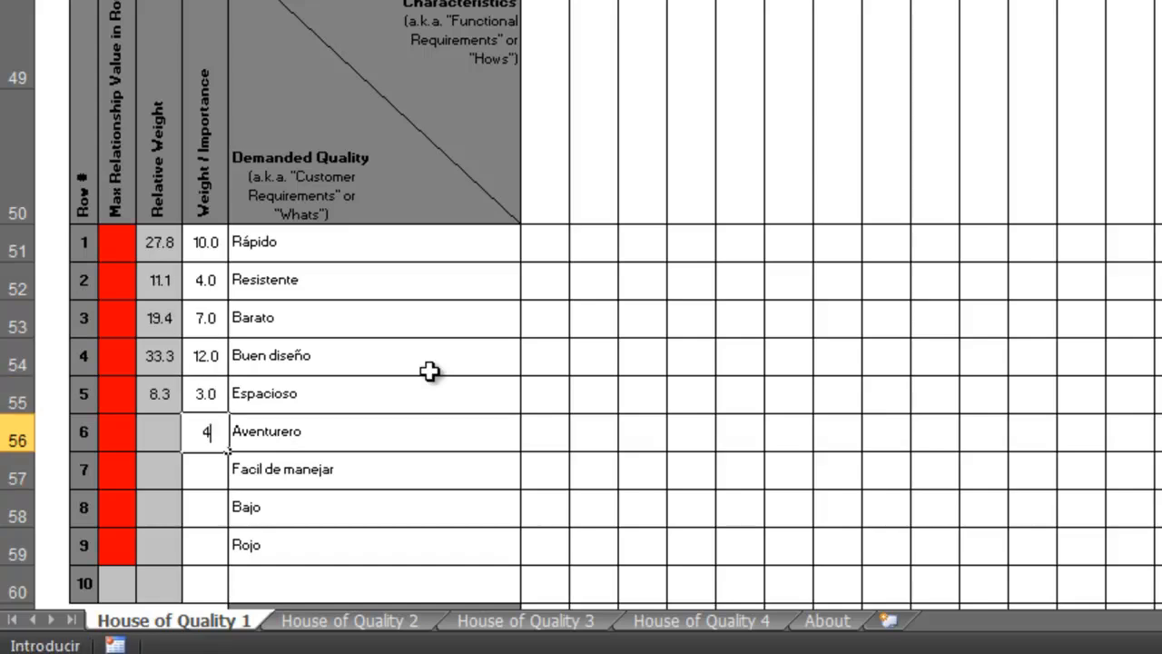
pyautogui.press('Return')
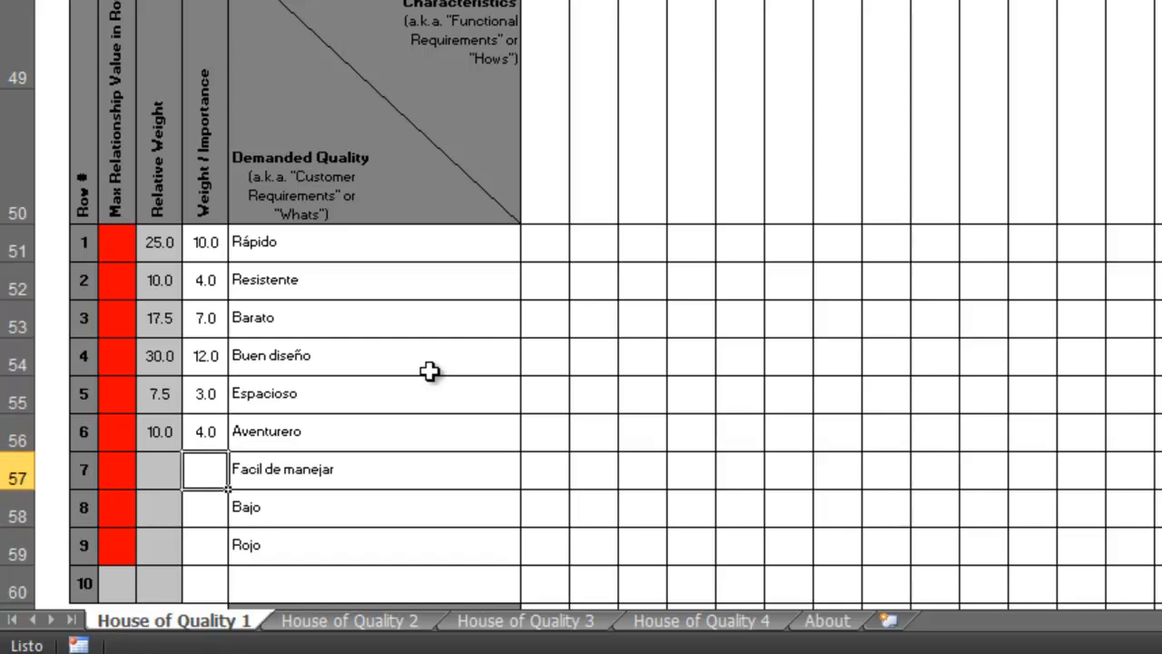
pyautogui.write('7')
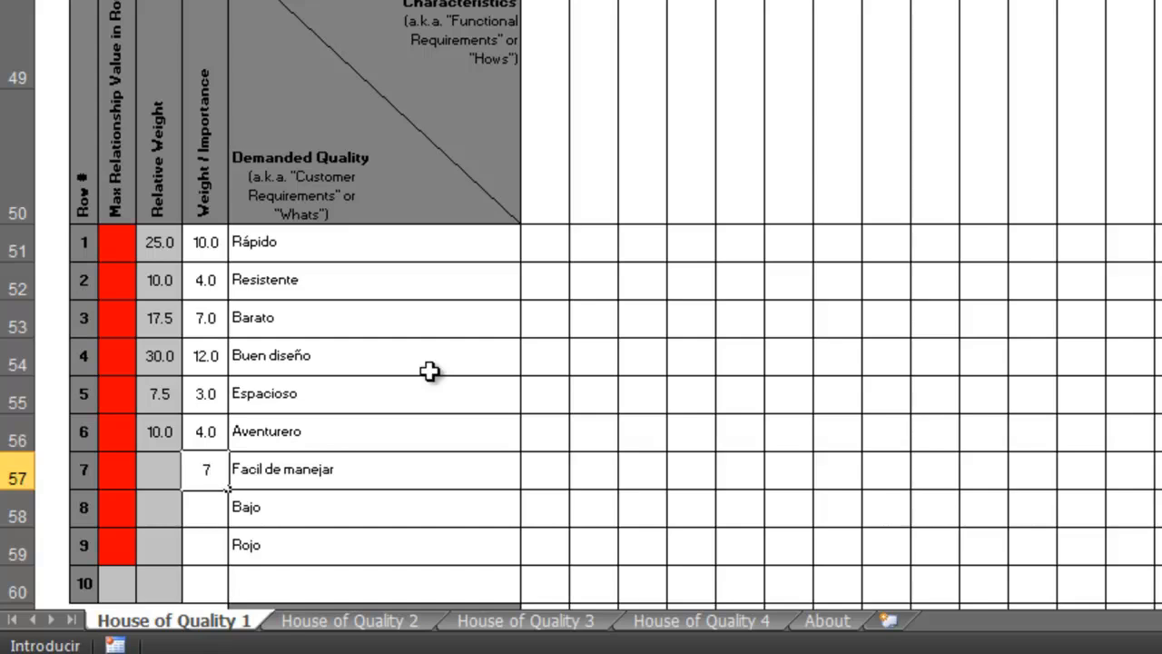
pyautogui.press('Return')
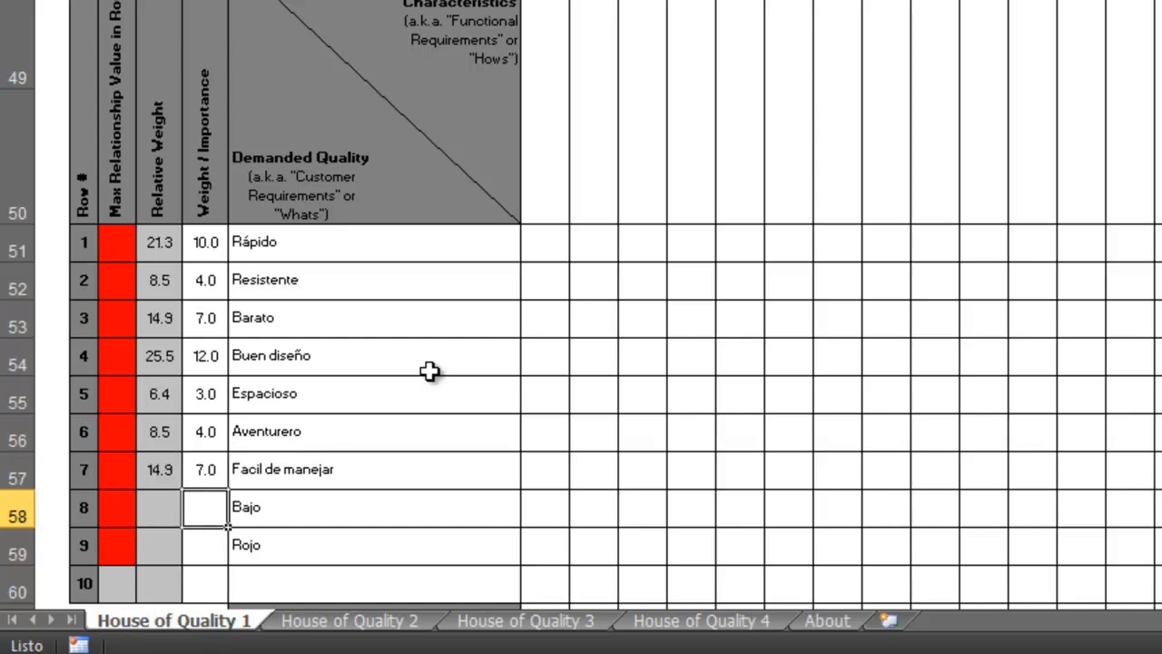
pyautogui.write('2')
pyautogui.press('Return')
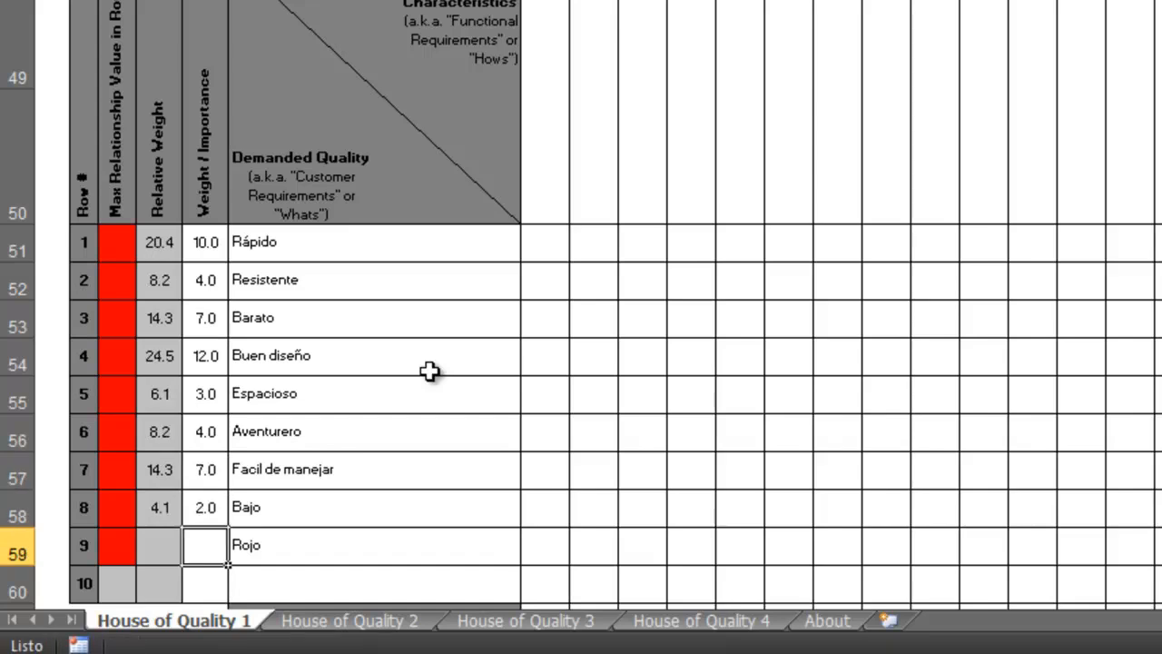
pyautogui.write('1')
pyautogui.press('Return')
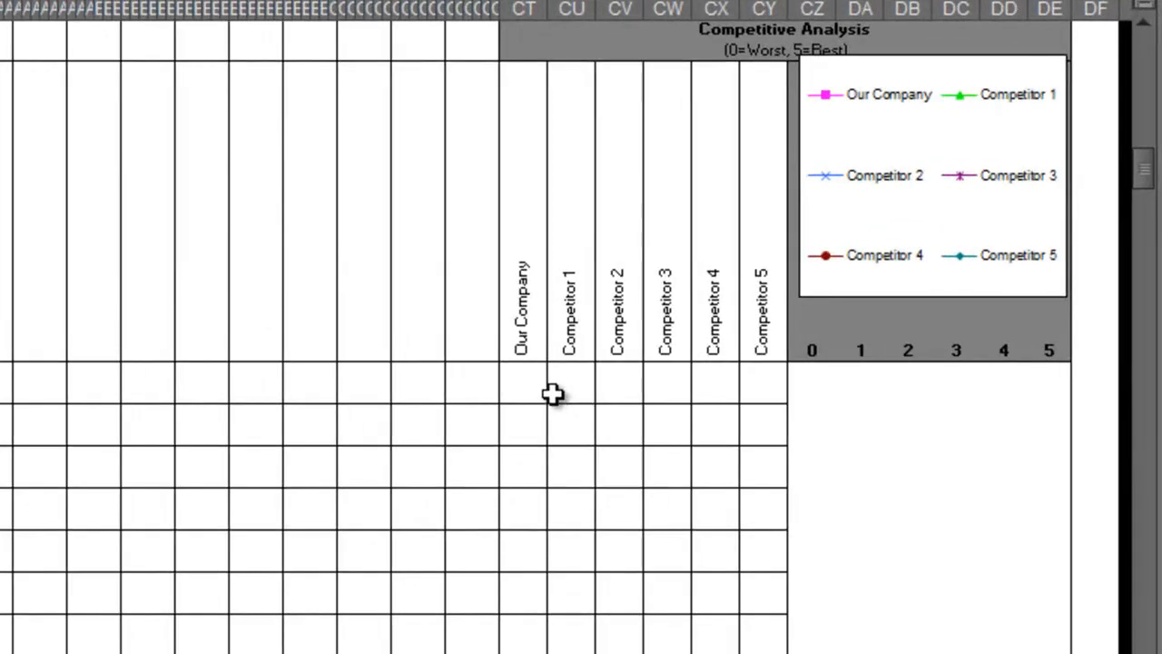
# In the Competitive Analysis headers, rename Competitor 1 to "Ford", Competitor 2 to "Ferrrari" and Competitor 3 to "Lamborgini".
pyautogui.click(539, 382)
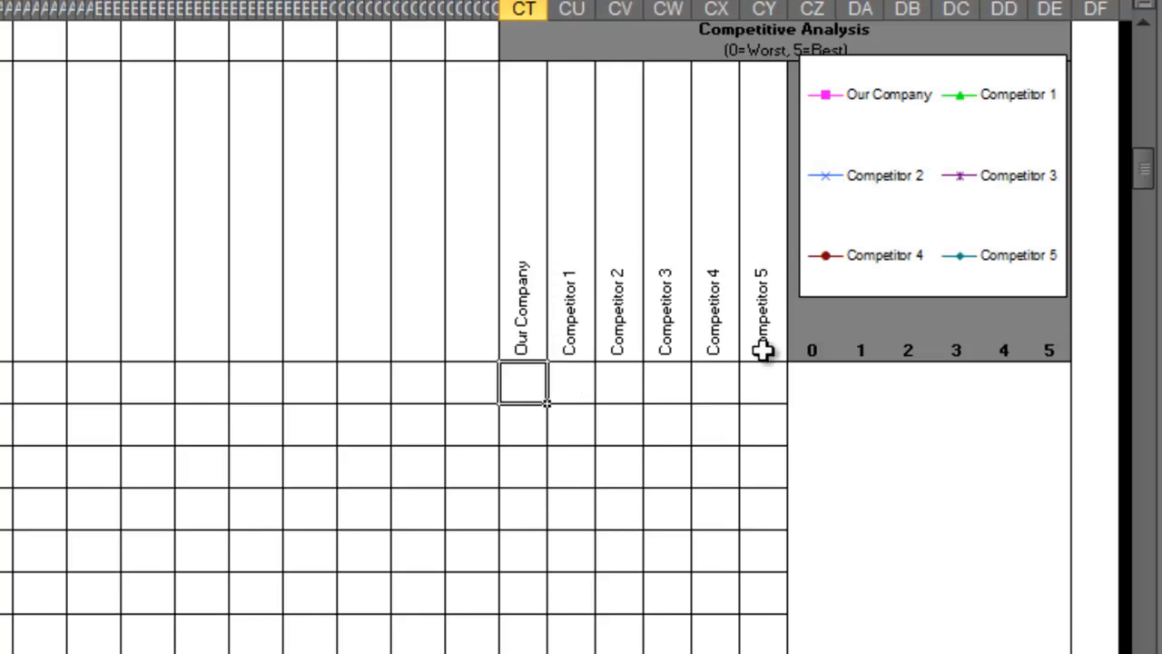
pyautogui.click(511, 330)
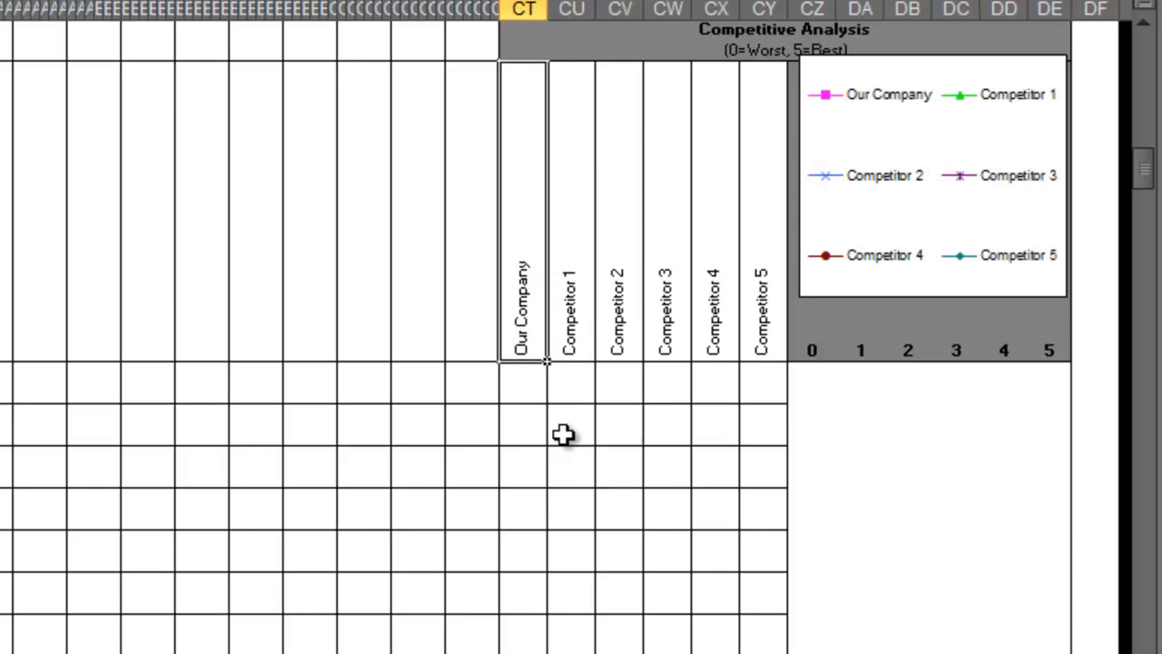
pyautogui.click(584, 333)
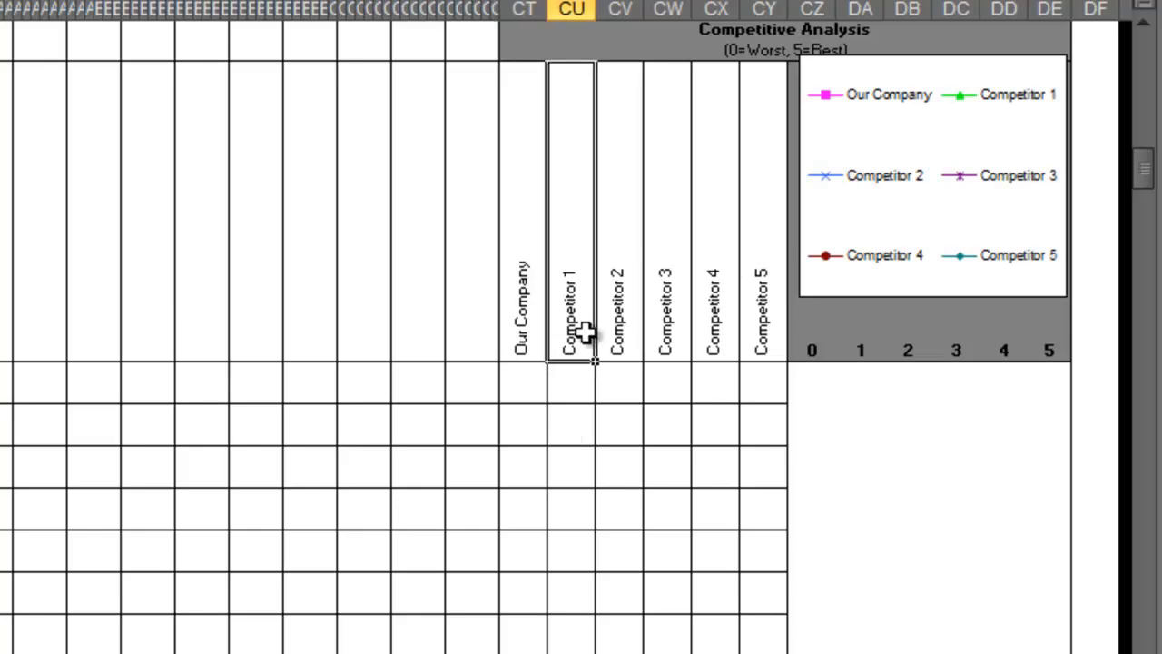
pyautogui.write('Ford')
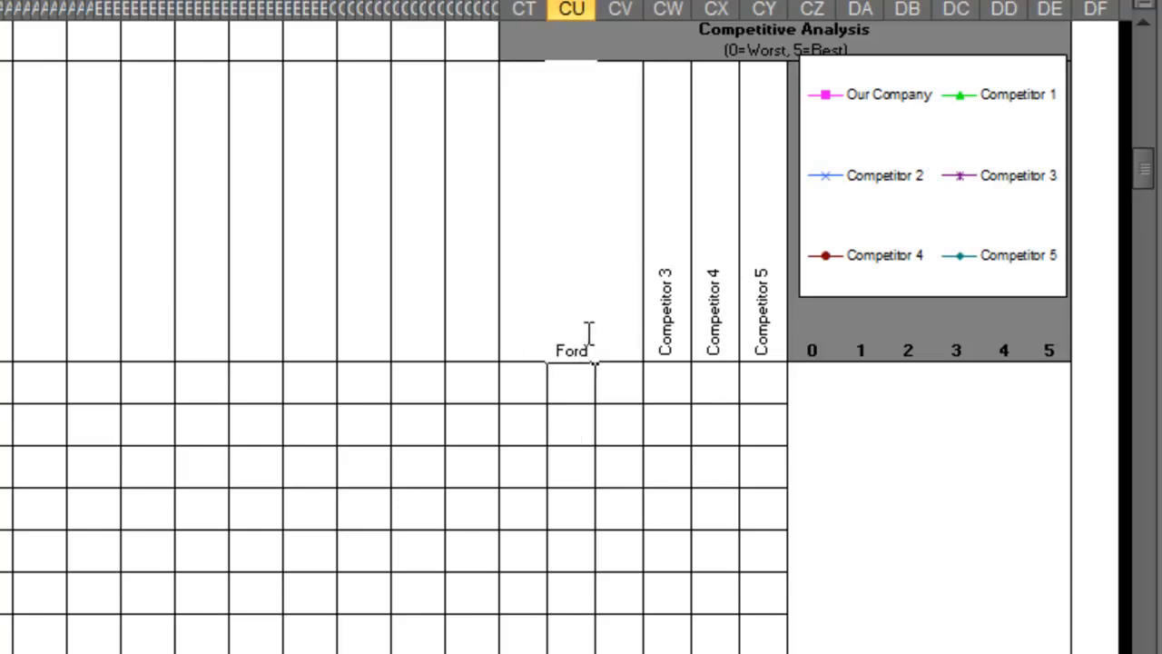
pyautogui.press('Tab')
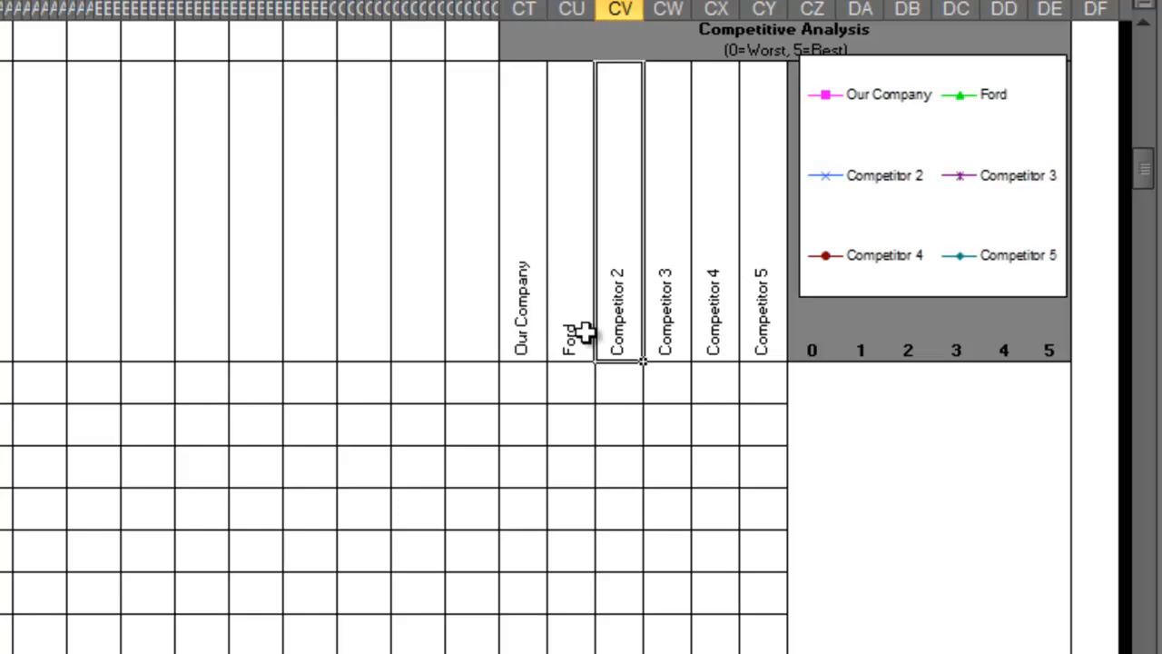
pyautogui.write('Ferrrari')
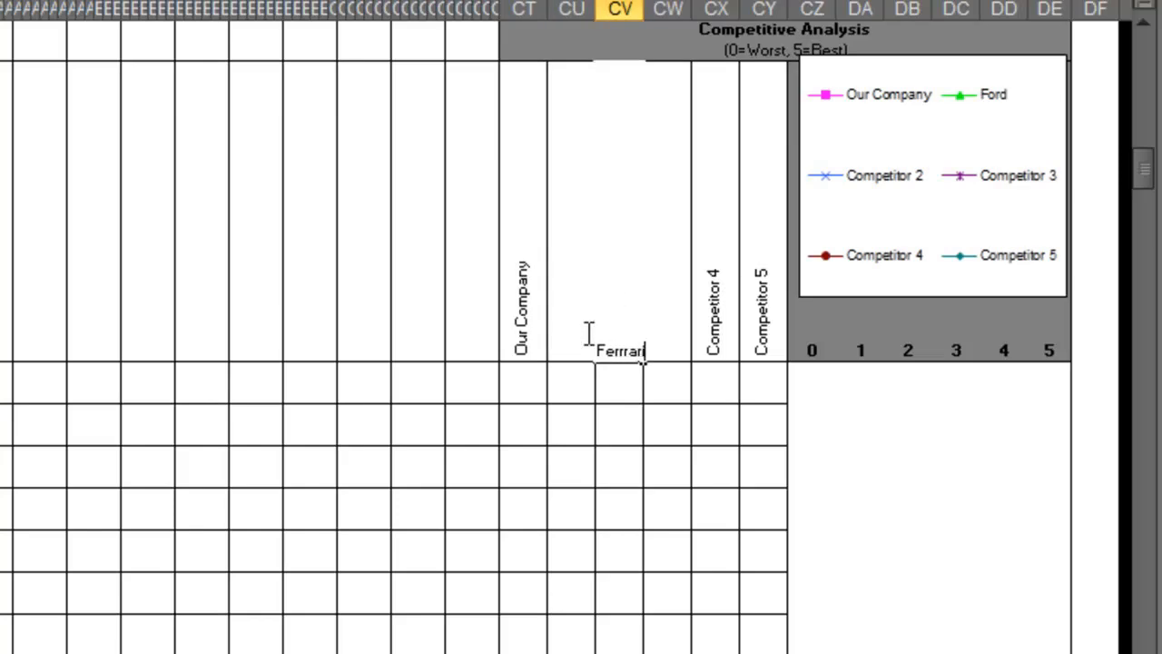
pyautogui.press('Tab')
pyautogui.write('Lamborgini')
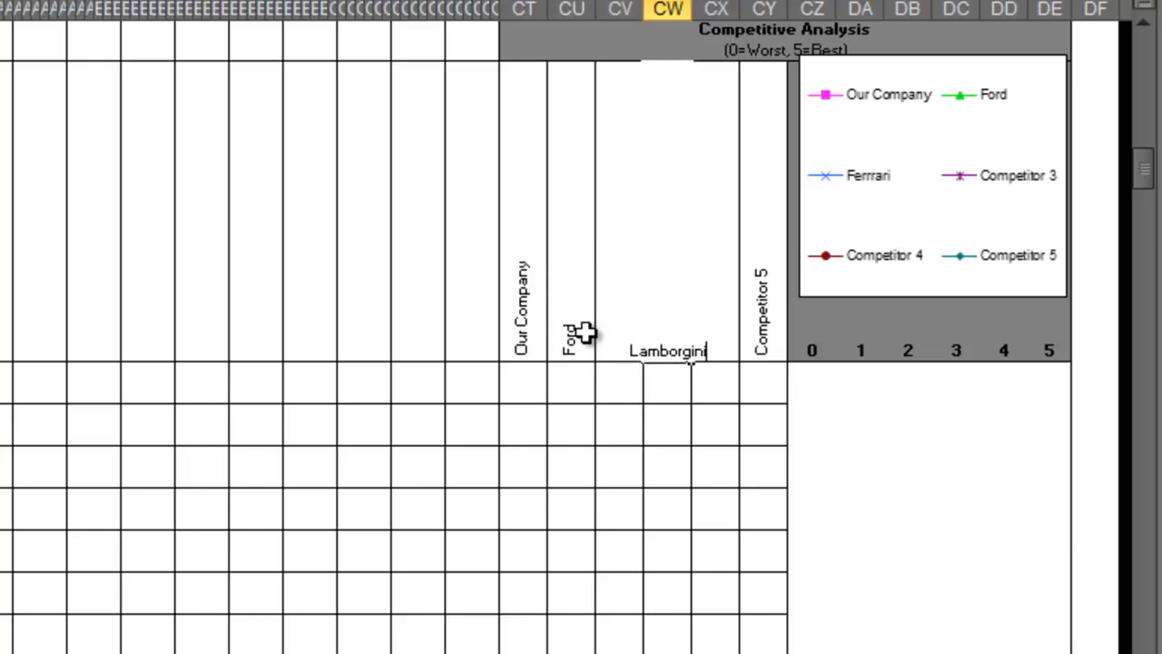
pyautogui.press('Tab')
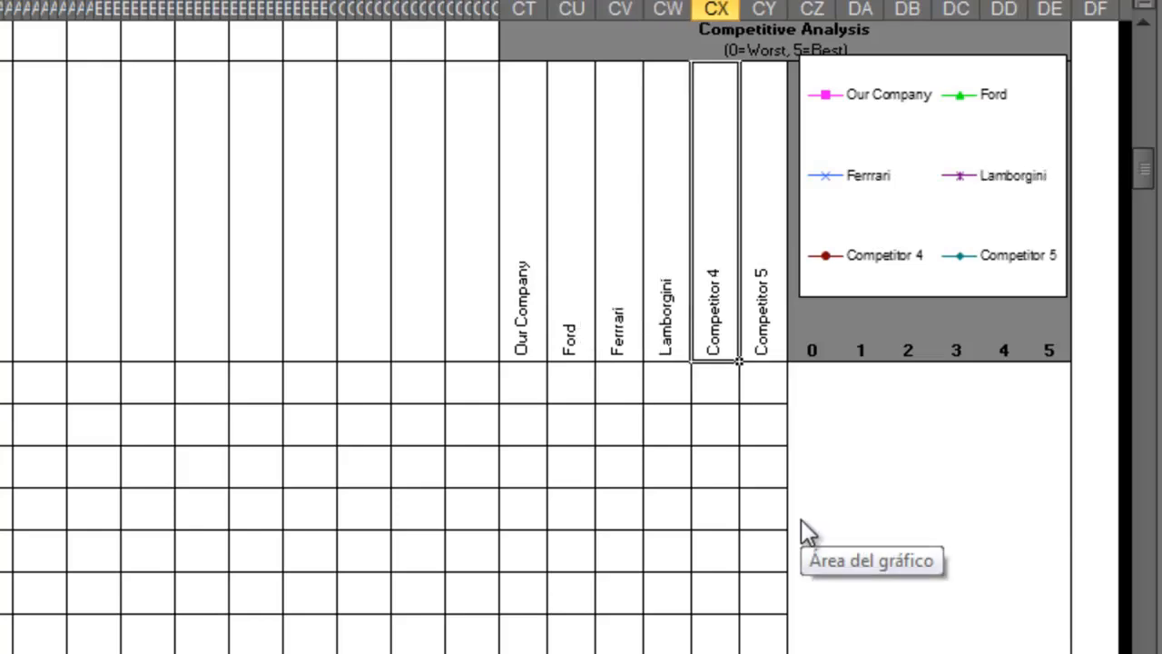
# Rename the Competitor 4 header to "Nissan" and the Competitor 5 header to "Chevrolet".
pyautogui.write('Nissan')
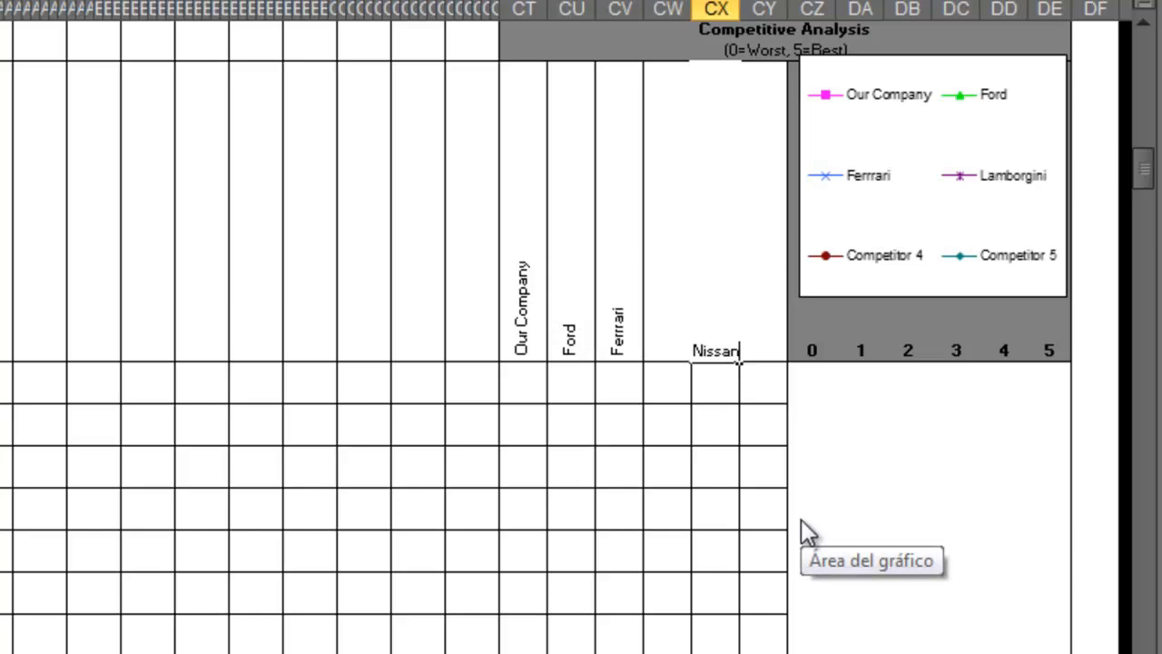
pyautogui.press('Tab')
pyautogui.write('Chevrol')
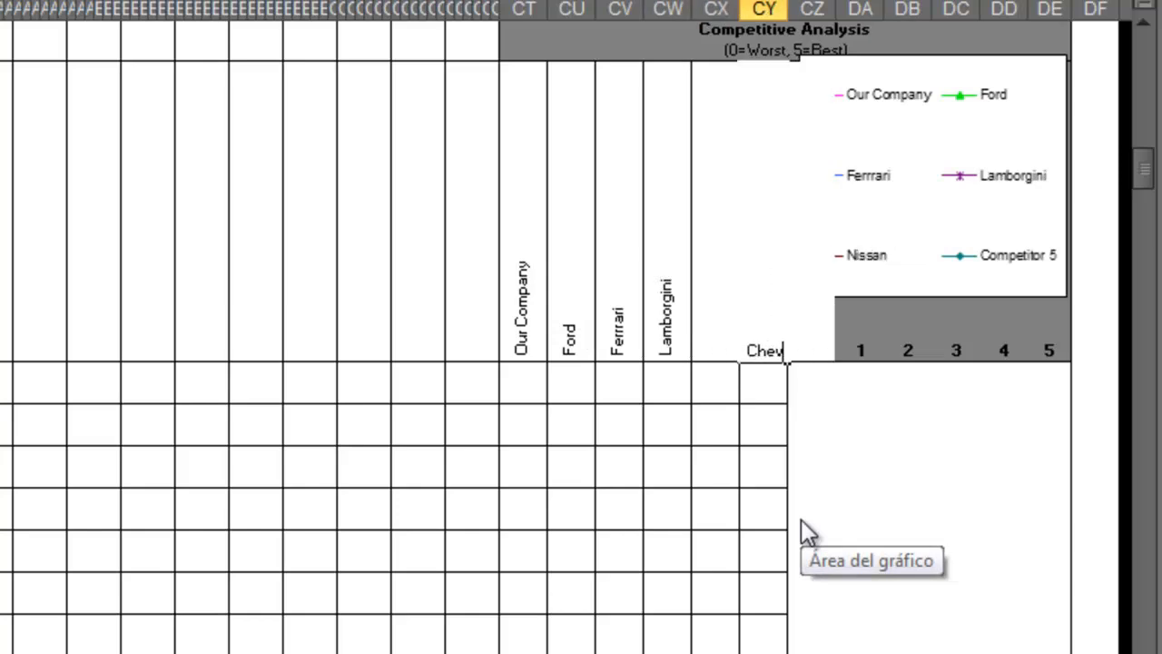
pyautogui.write('et')
pyautogui.press('Tab')
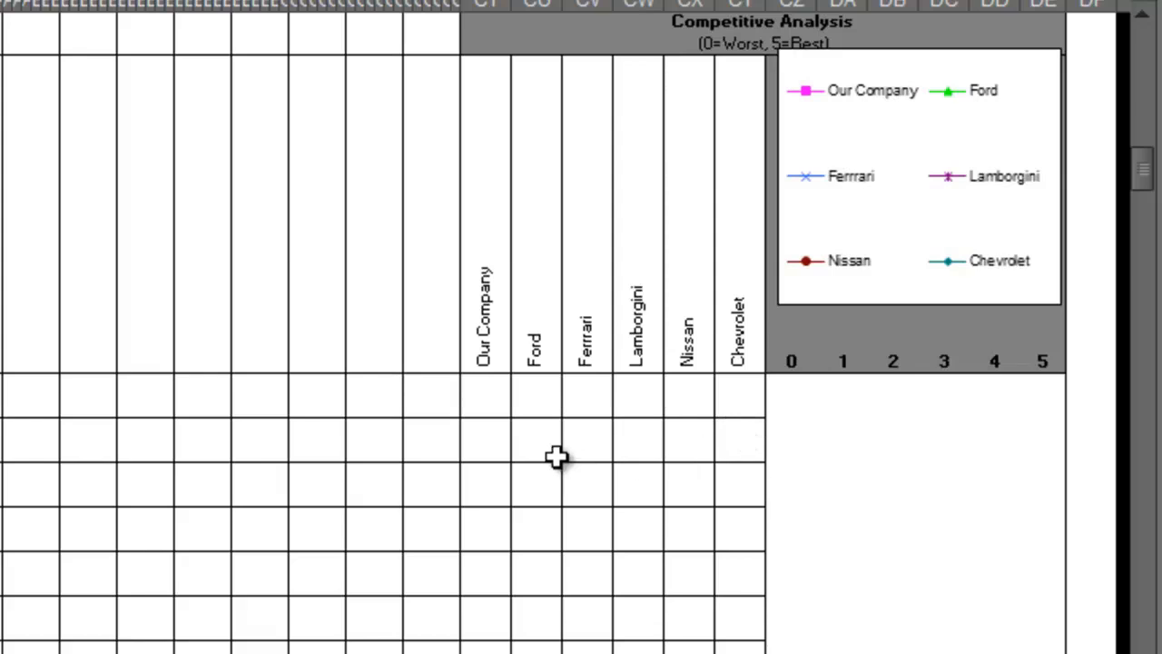
# In the first row of the Competitive Analysis, rate Ford 3 and Ferrrari 5.
pyautogui.click(485, 401)
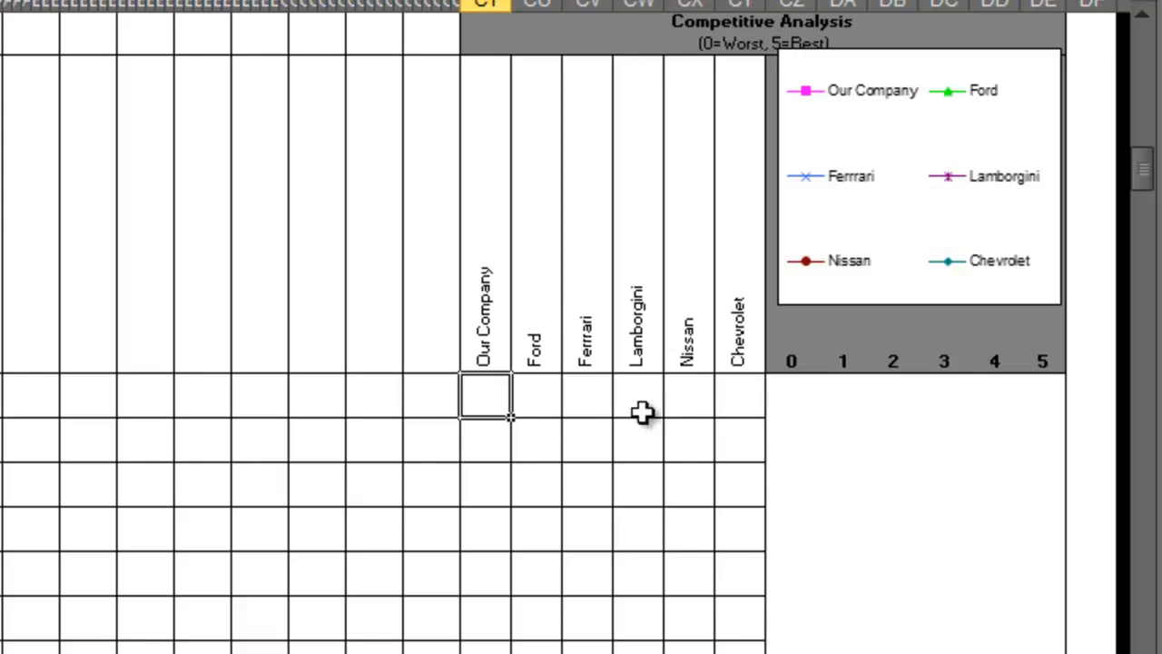
pyautogui.click(553, 399)
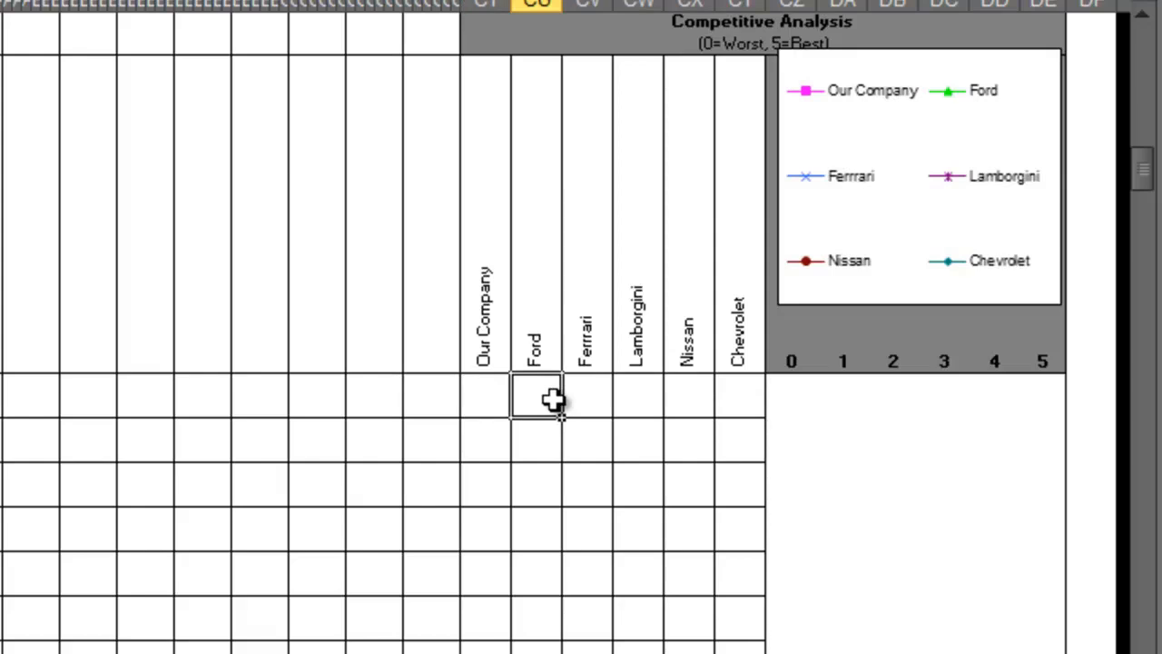
pyautogui.click(498, 401)
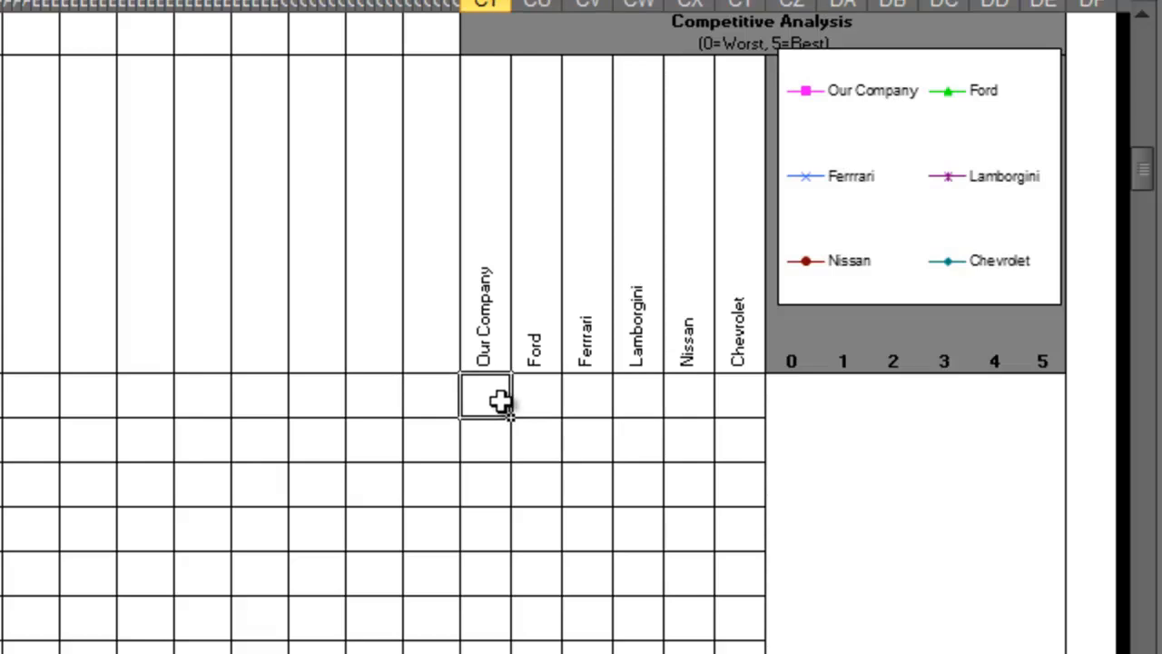
pyautogui.click(548, 401)
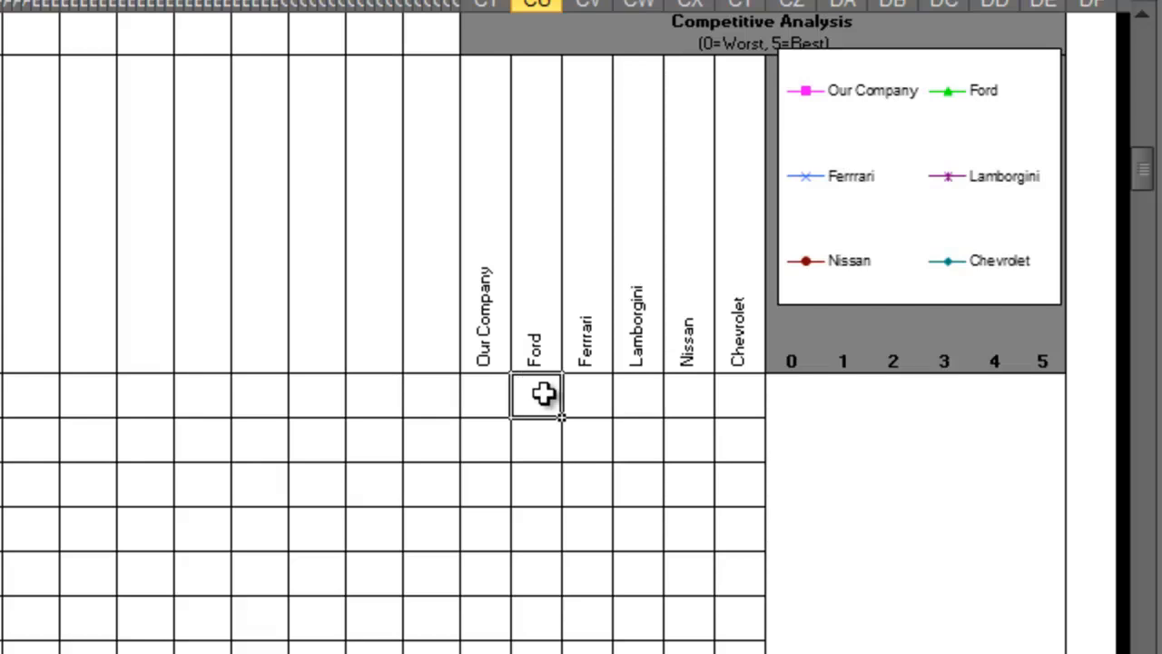
pyautogui.write('3')
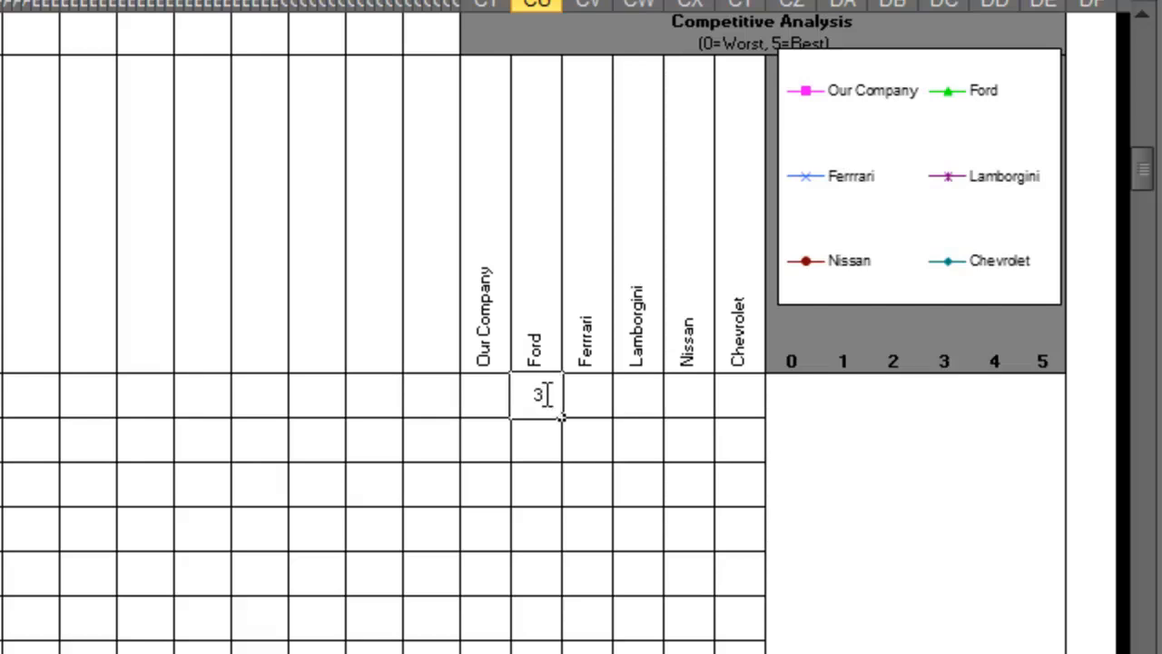
pyautogui.press('Tab')
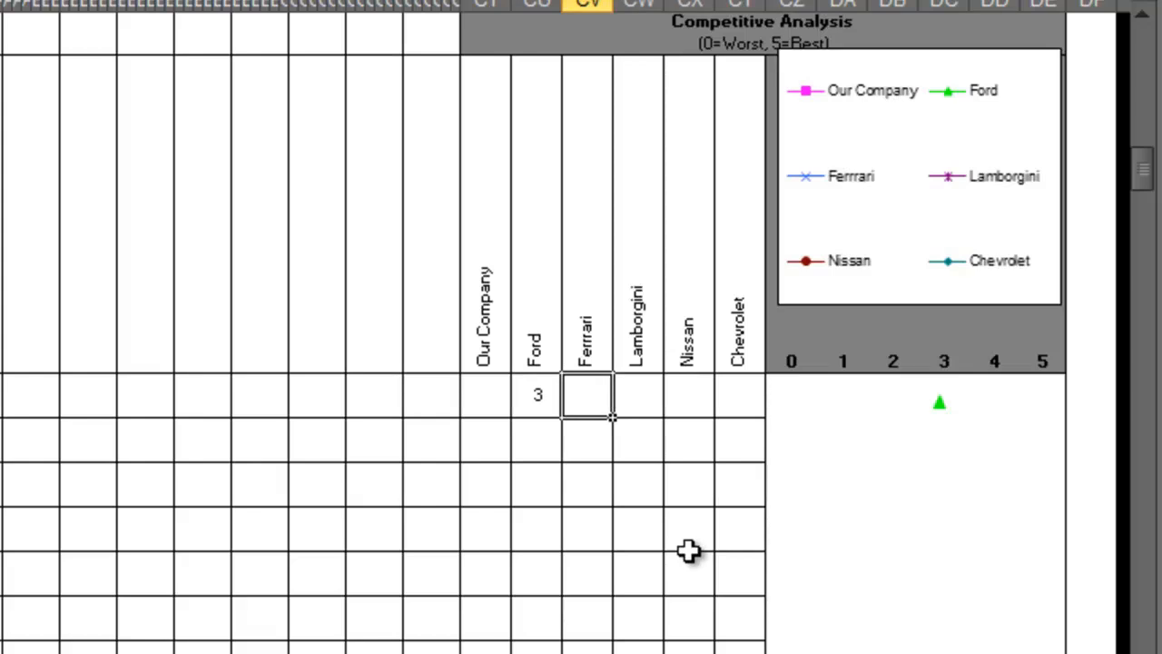
pyautogui.write('5')
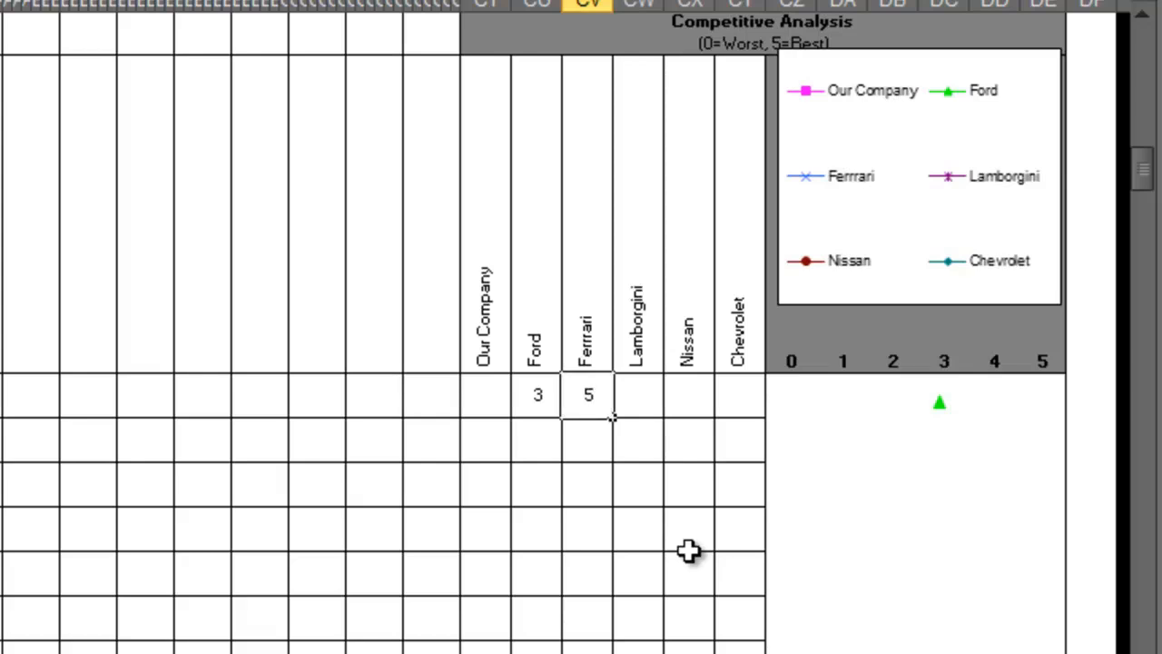
pyautogui.press('Tab')
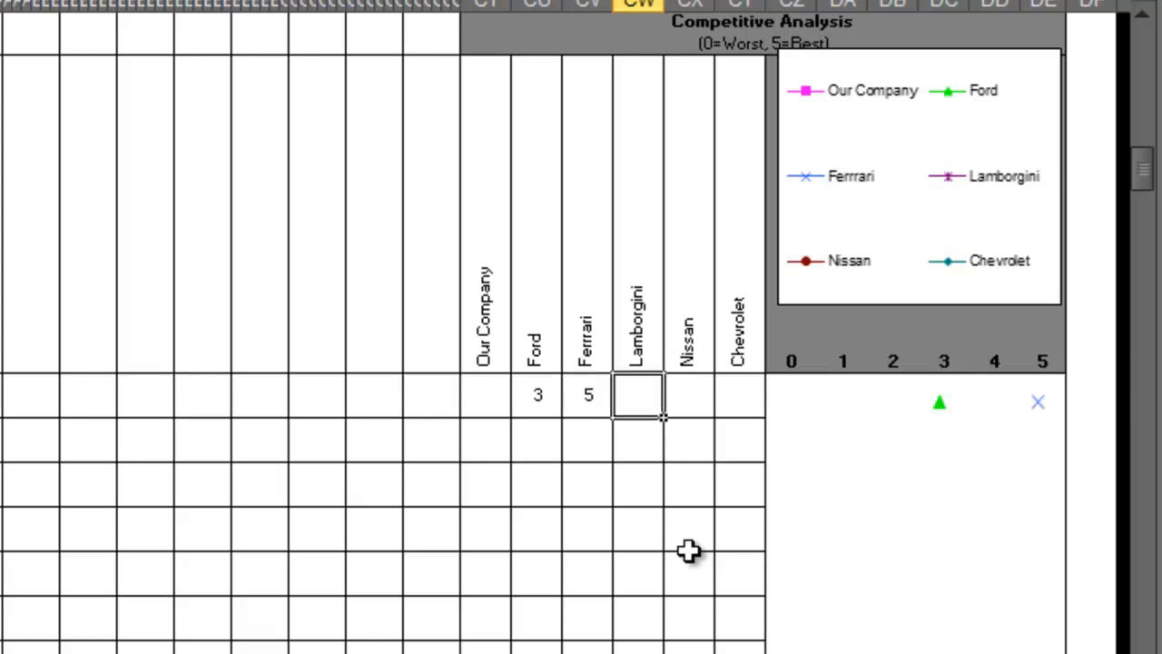
# Complete the first competitor rating row with 5 for Lamborgini, 4 for Nissan and 2 for Chevrolet.
pyautogui.write('5')
pyautogui.press('Tab')
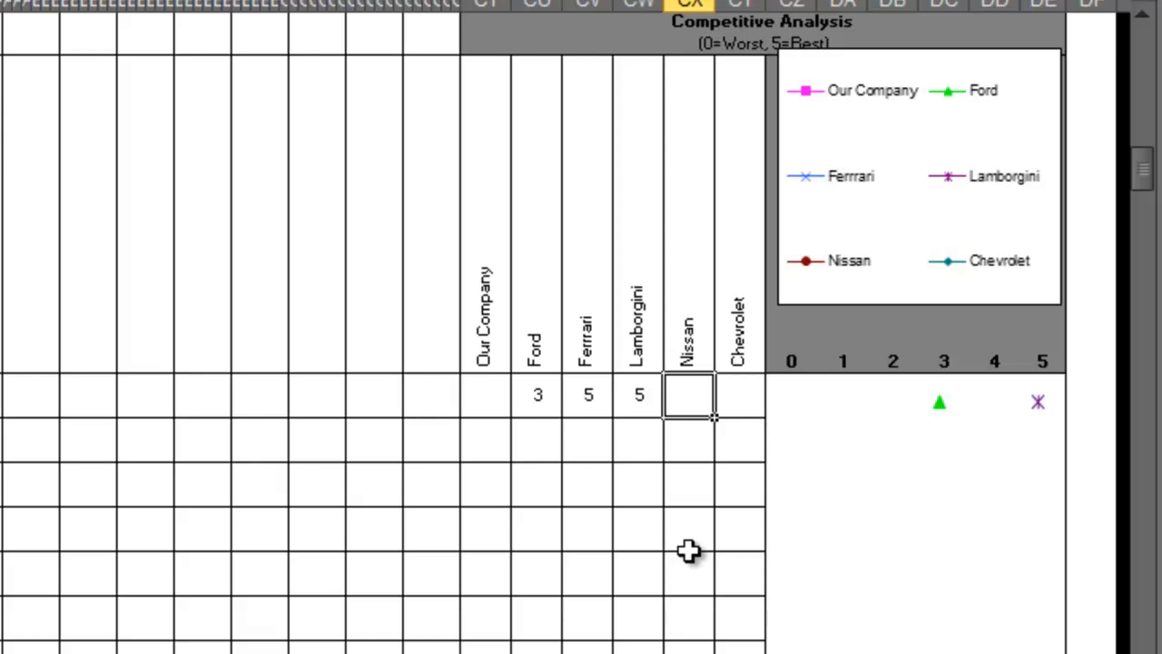
pyautogui.write('4')
pyautogui.press('Tab')
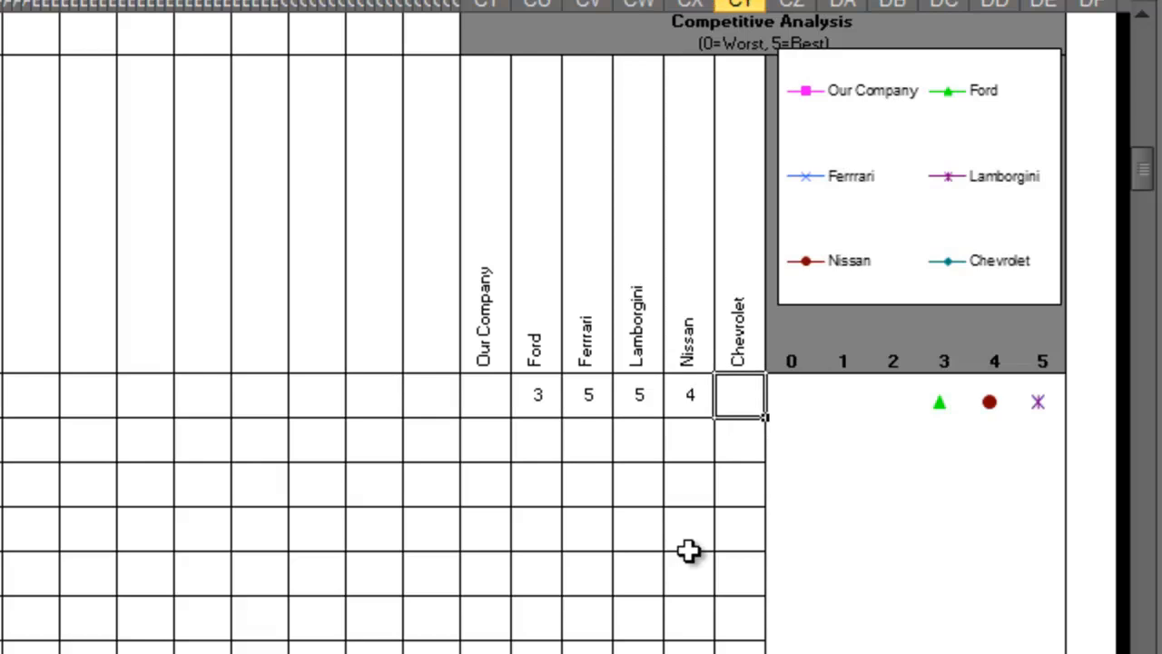
pyautogui.write('2')
pyautogui.press('Return')
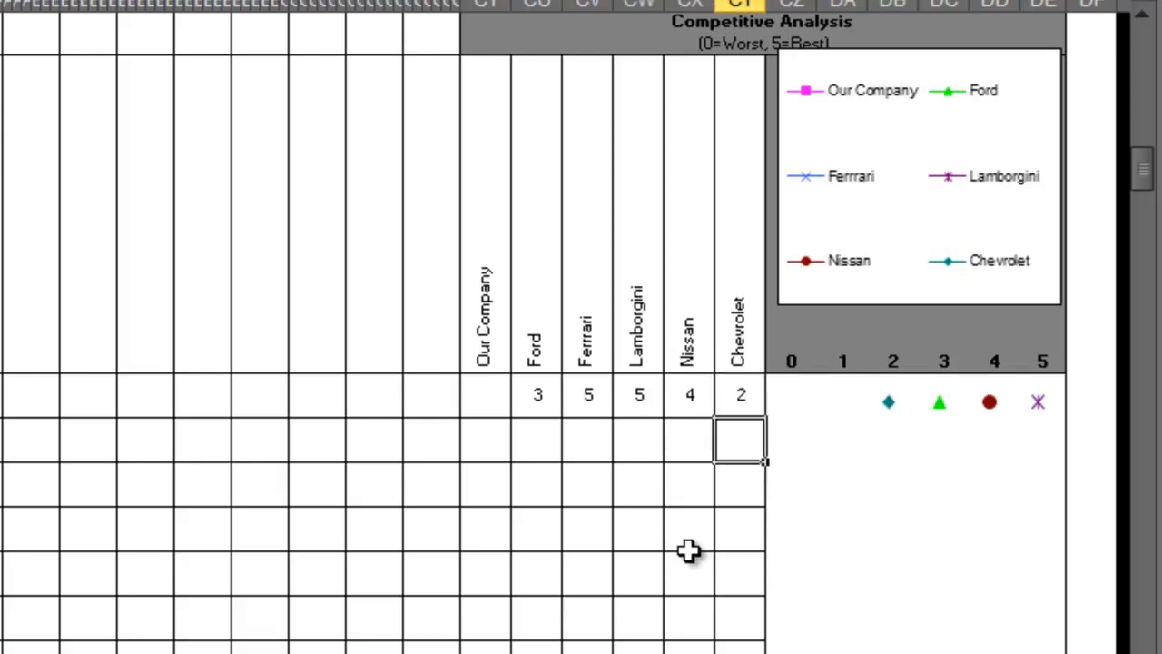
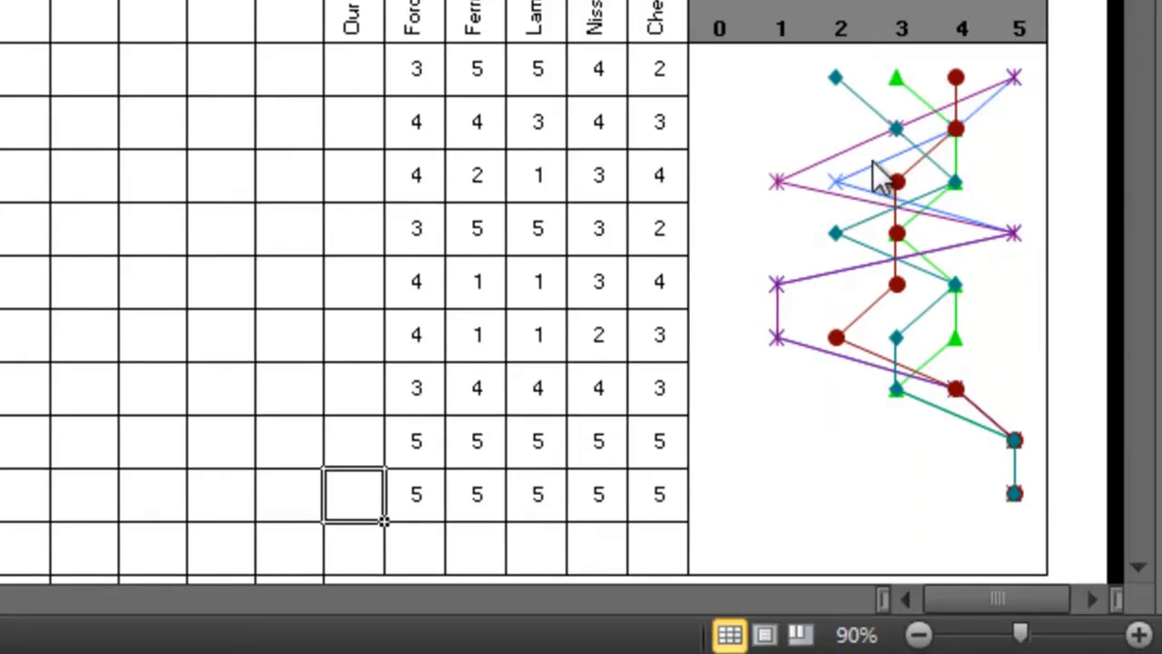
pyautogui.moveTo(847, 188)
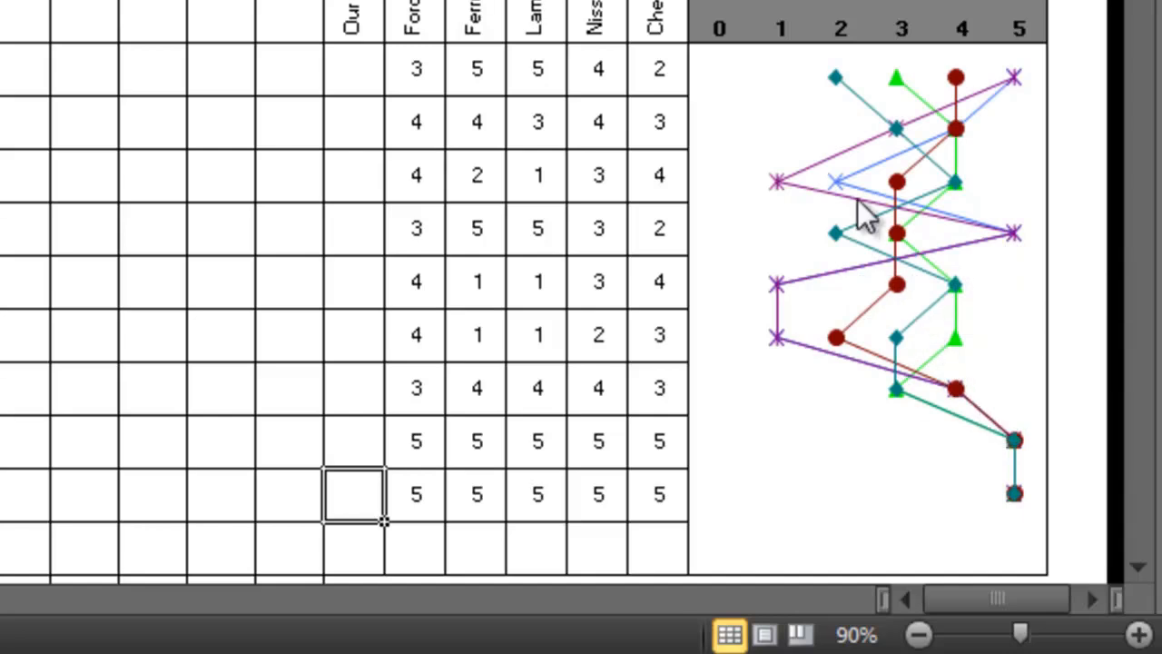
pyautogui.moveTo(942, 206)
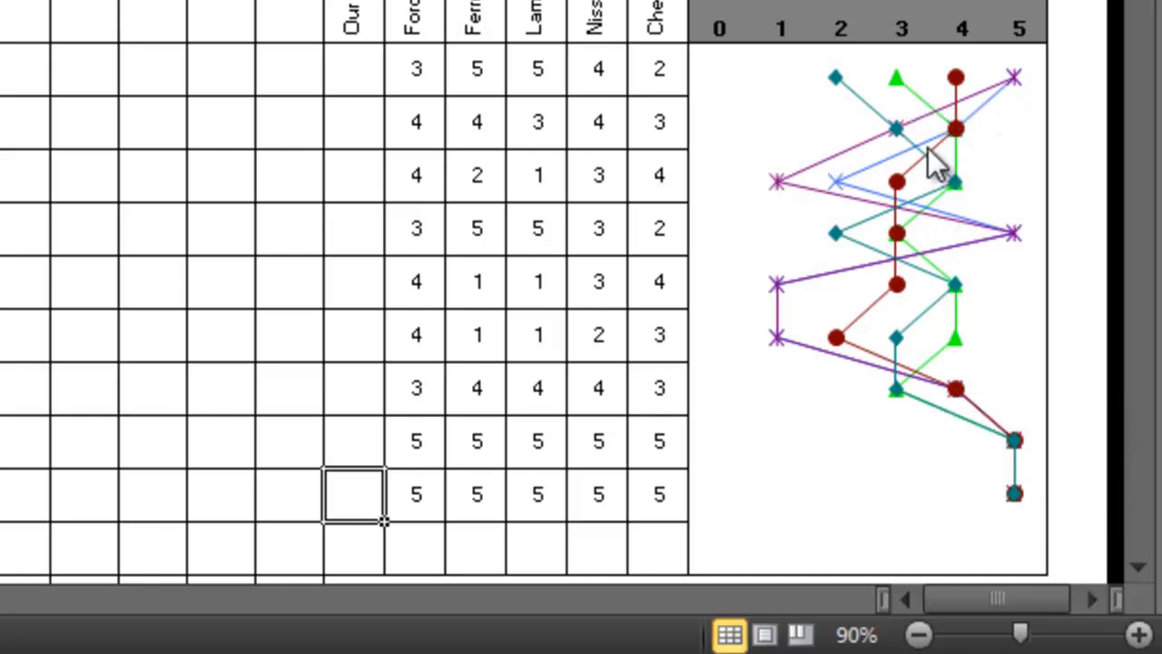
pyautogui.moveTo(908, 218)
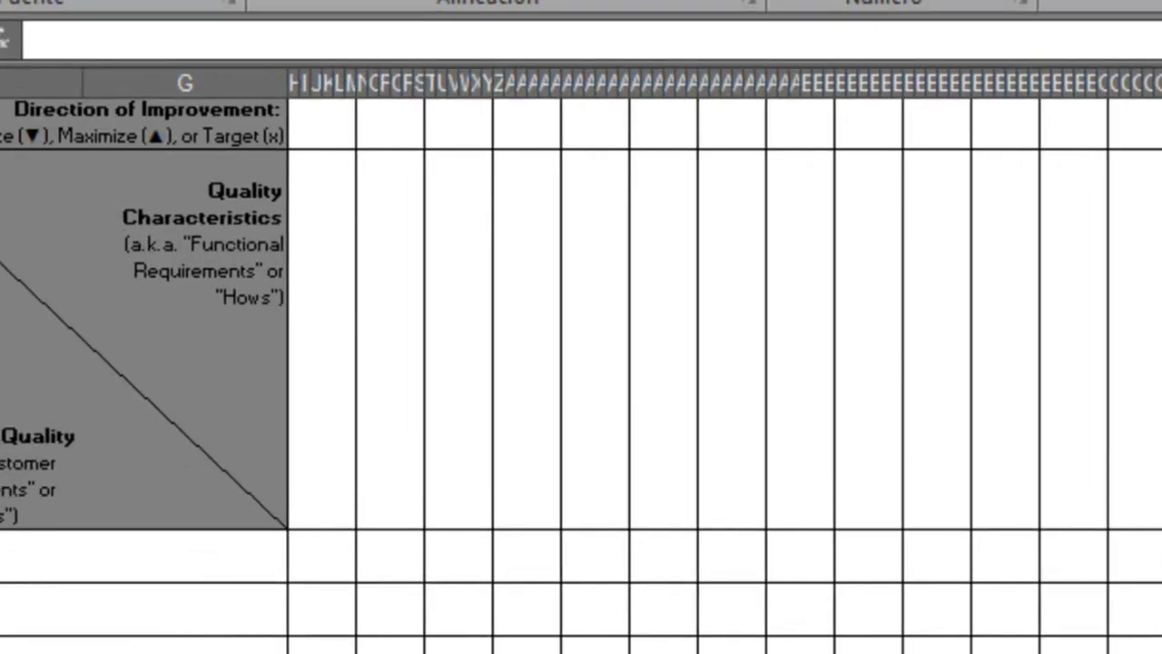
pyautogui.click(329, 436)
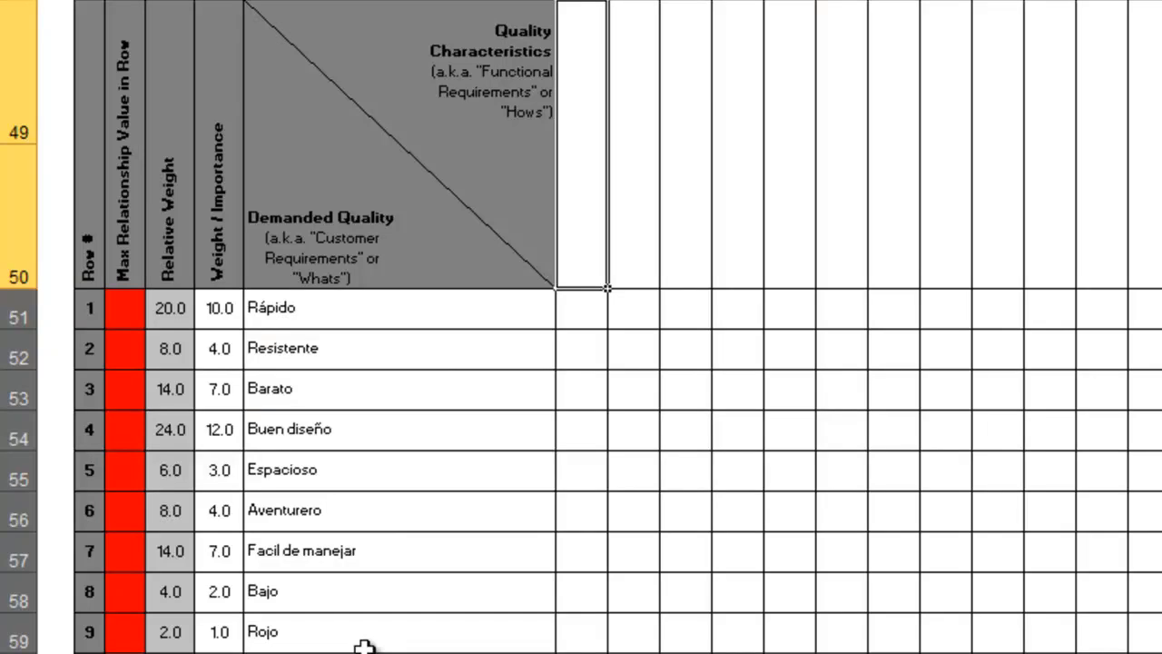
# Clear the demanded qualities Bajo and Rojo with their importance weights, and clear the competitor ratings in rows 8 and 9.
pyautogui.moveTo(350, 641); pyautogui.dragTo(353, 599)
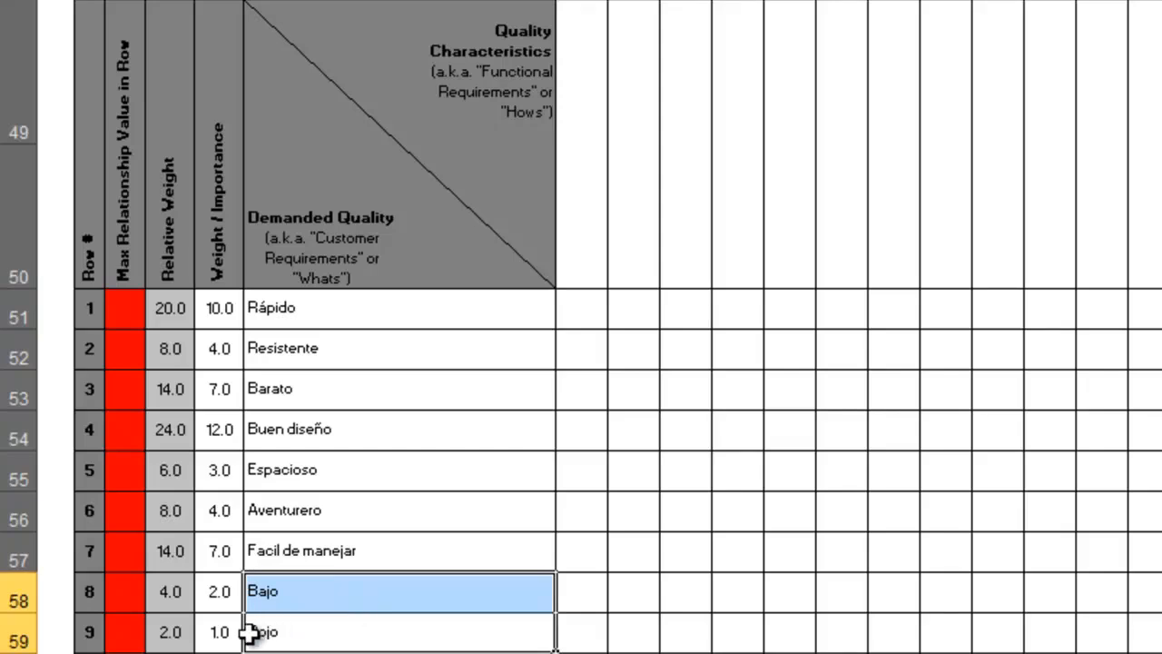
pyautogui.moveTo(221, 630); pyautogui.dragTo(302, 602)
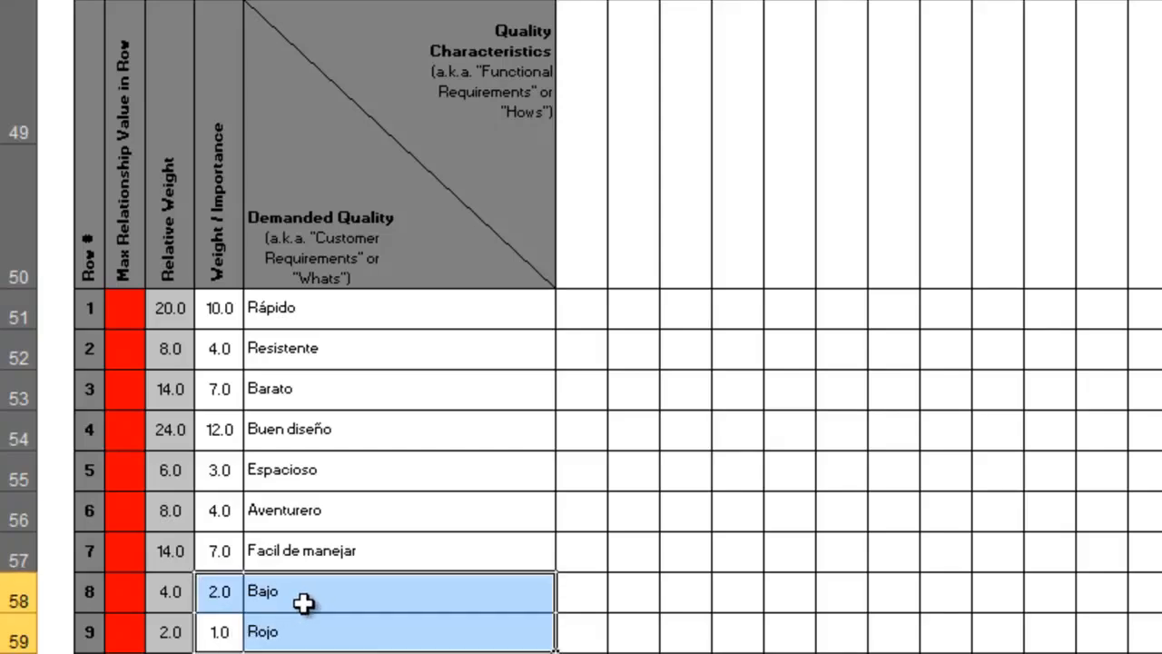
pyautogui.press('Delete')
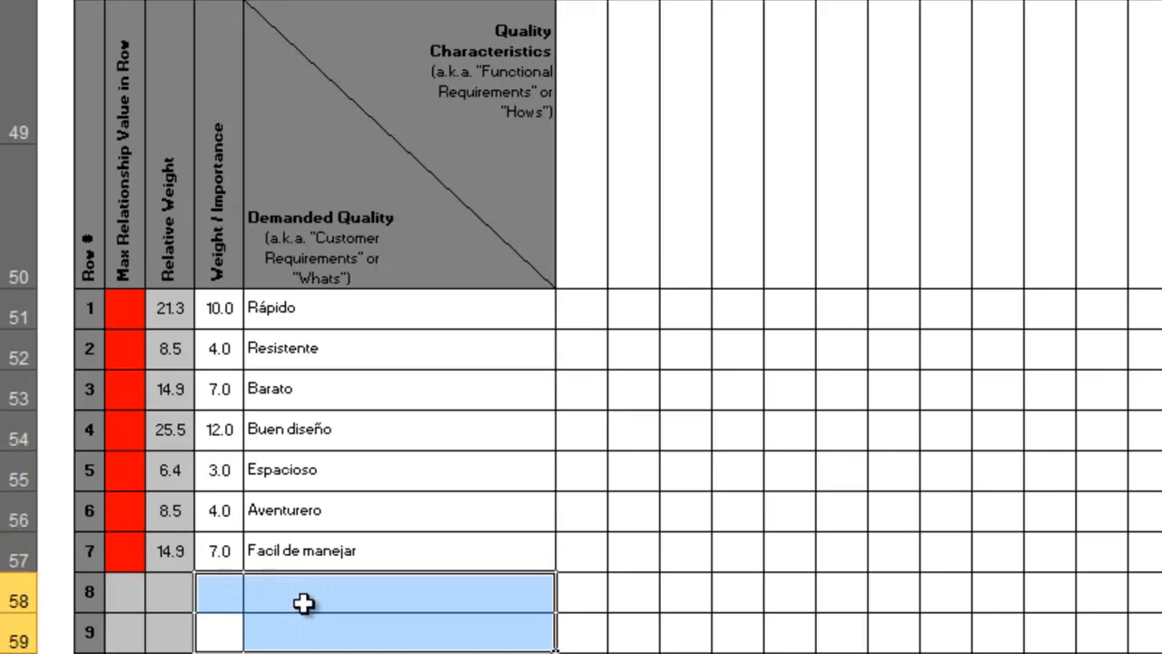
pyautogui.click(352, 622)
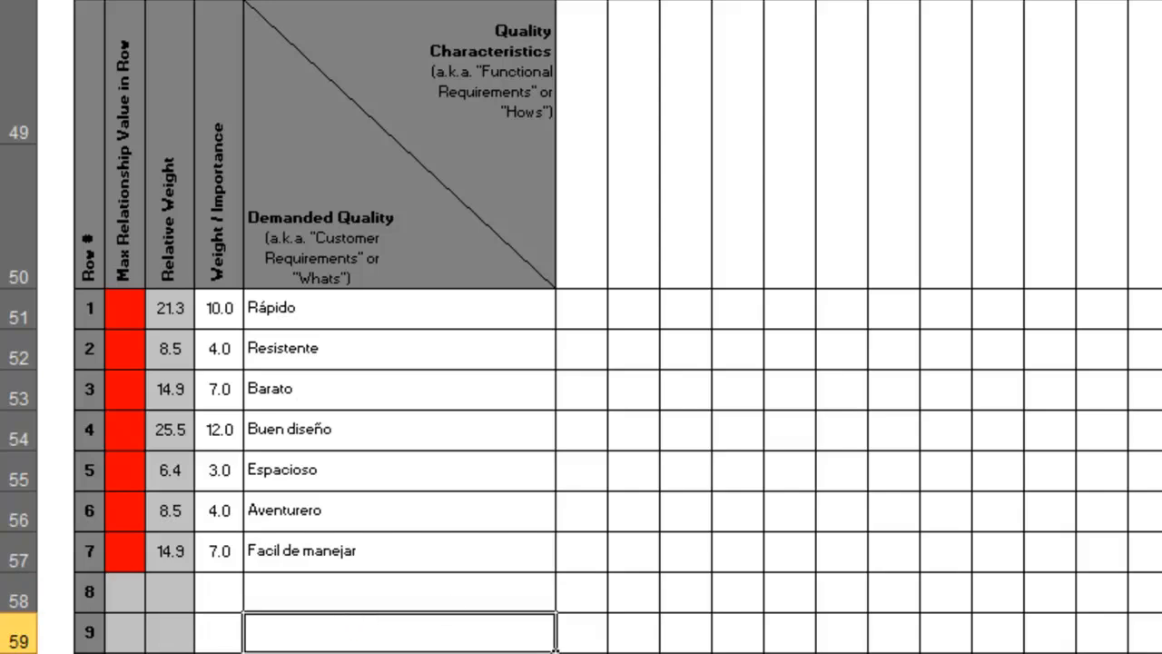
pyautogui.click(1161, 610)
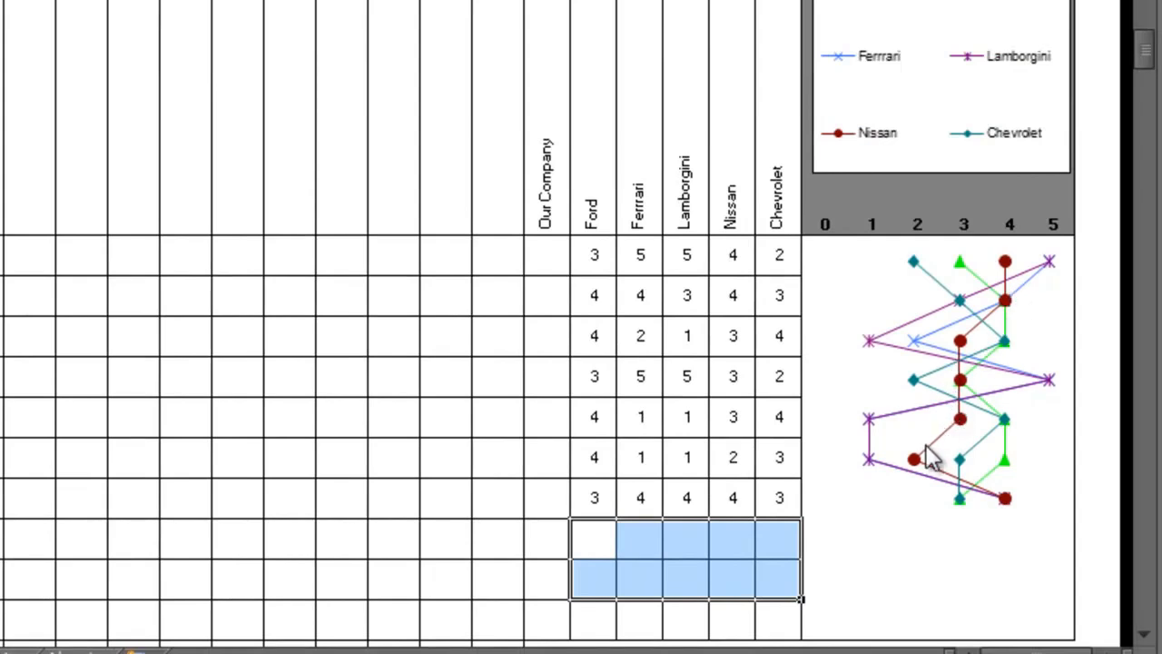
pyautogui.moveTo(1003, 504)
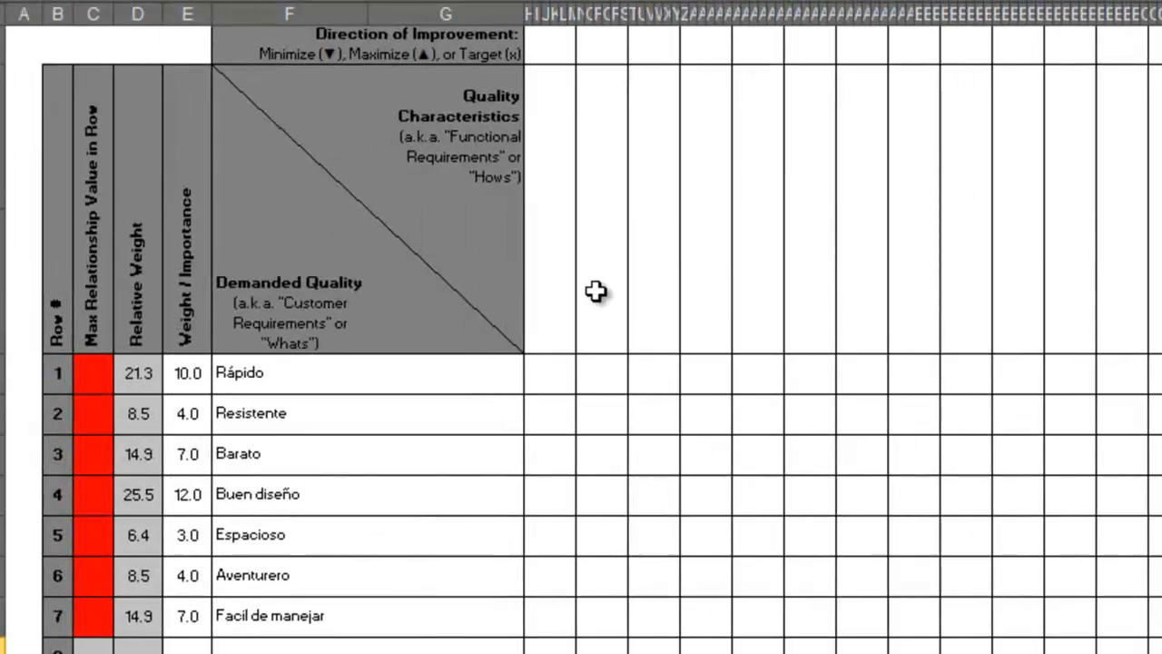
# Enter "Buen motor" as the first heading under Quality Characteristics.
pyautogui.click(554, 273)
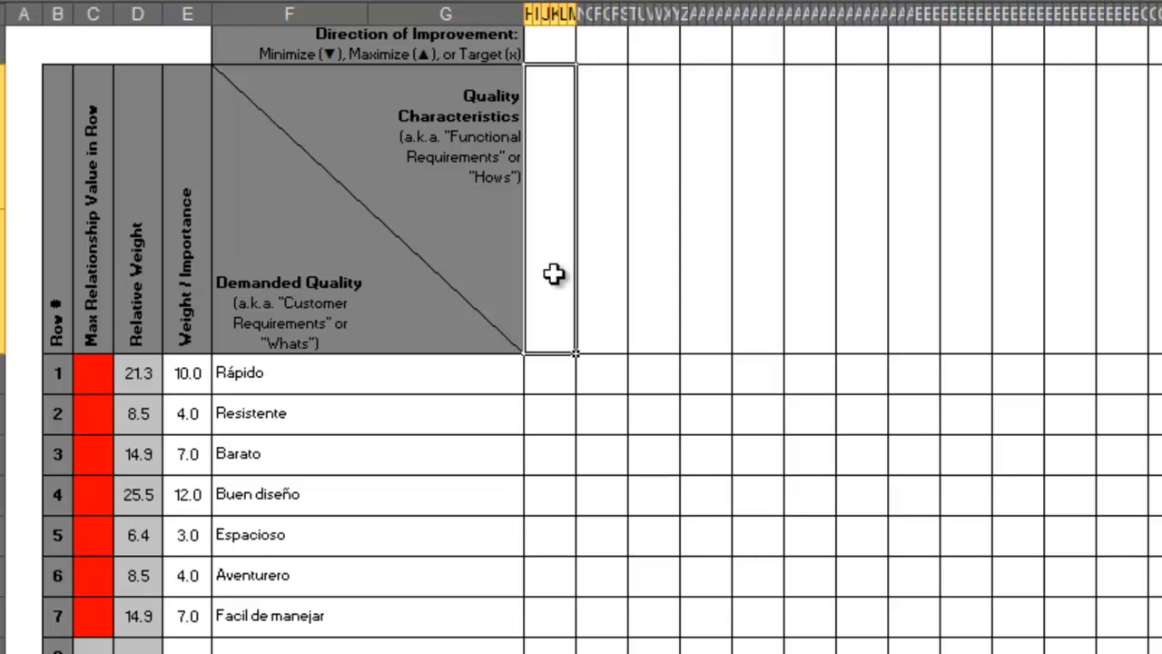
pyautogui.write('Buen motor')
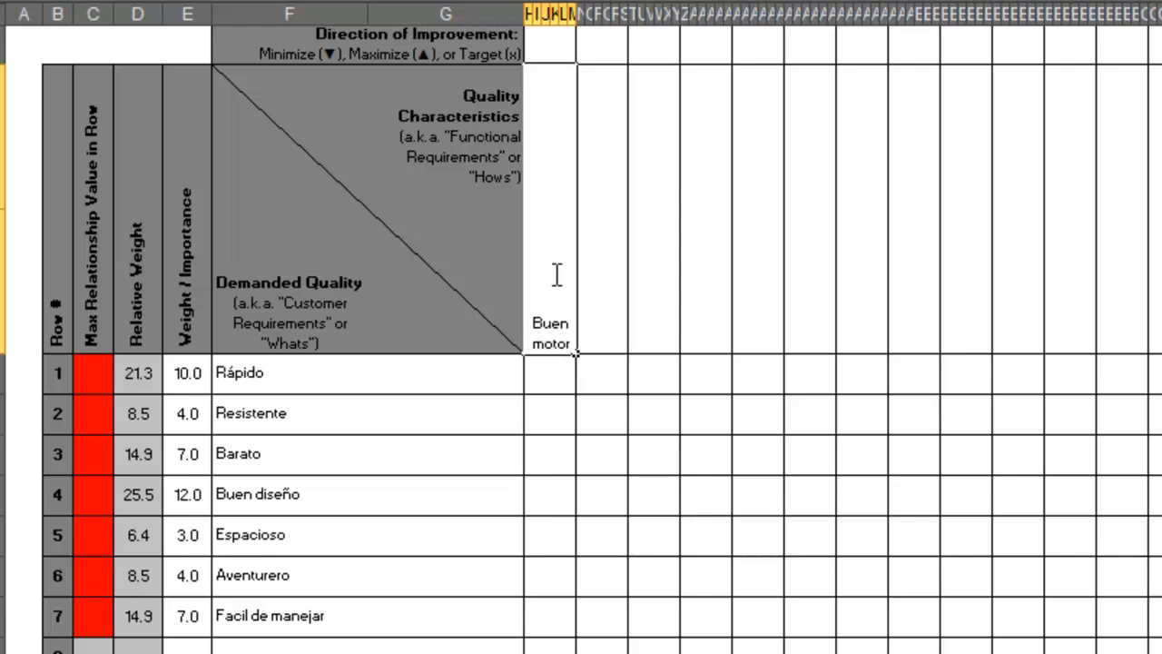
pyautogui.press('Tab')
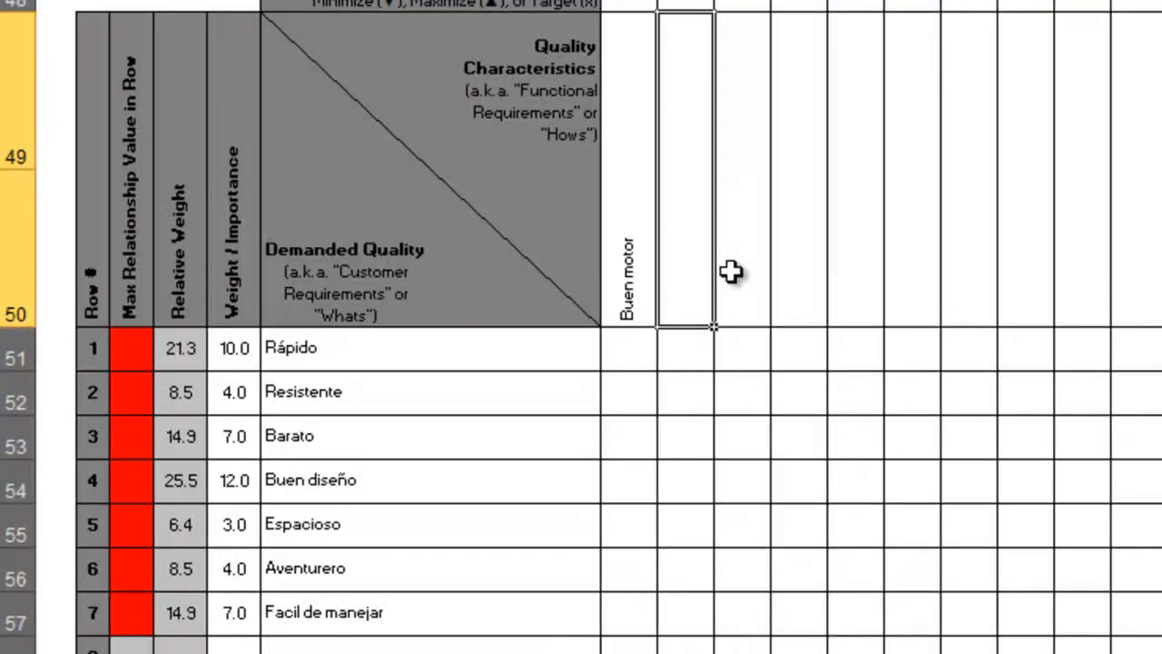
# Enter "Materiales" as the second quality characteristic, beside Buen motor.
pyautogui.write('Mterial es')
pyautogui.press('BackSpace')
pyautogui.press('BackSpace')
pyautogui.press('BackSpace')
pyautogui.press('BackSpace')
pyautogui.press('BackSpace')
pyautogui.press('BackSpace')
pyautogui.press('BackSpace')
pyautogui.press('BackSpace')
pyautogui.press('BackSpace')
pyautogui.write('a')
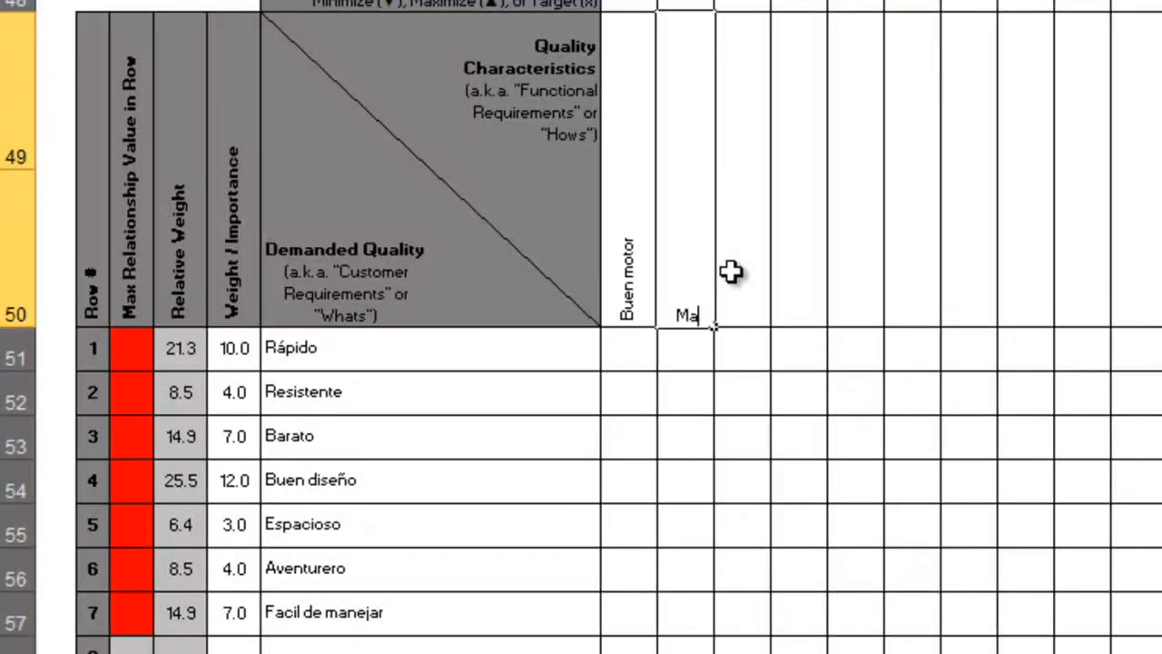
pyautogui.write('teriales')
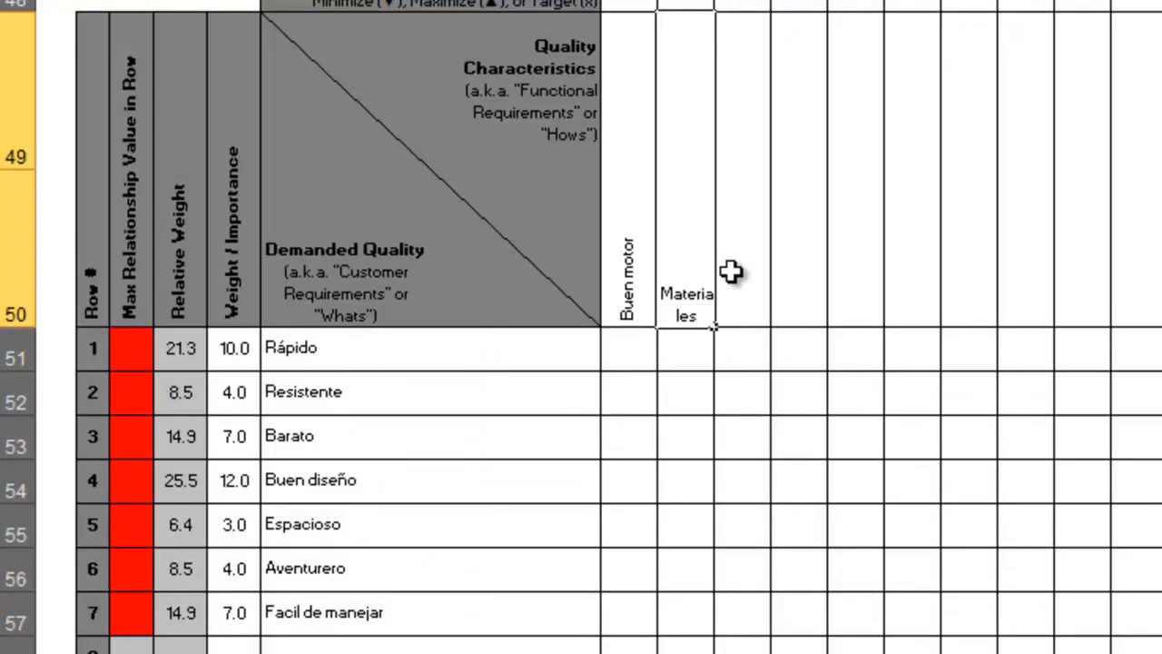
# Enter "Forma" as the third quality characteristic, beside Materiales.
pyautogui.click(731, 271)
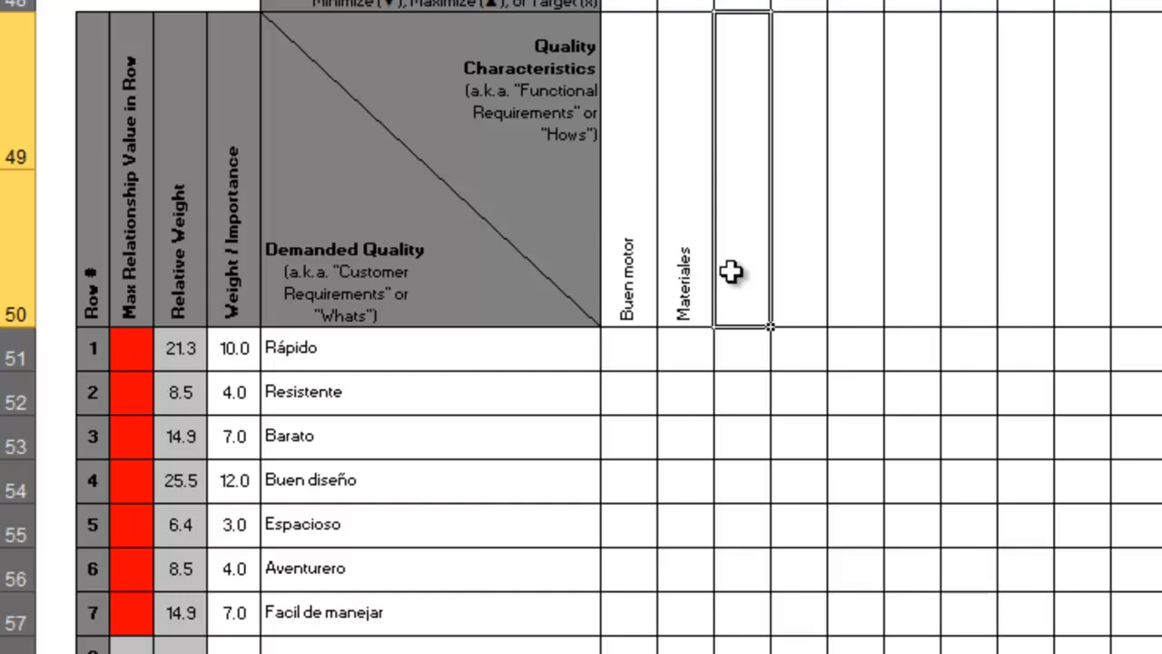
pyautogui.write('Fomra')
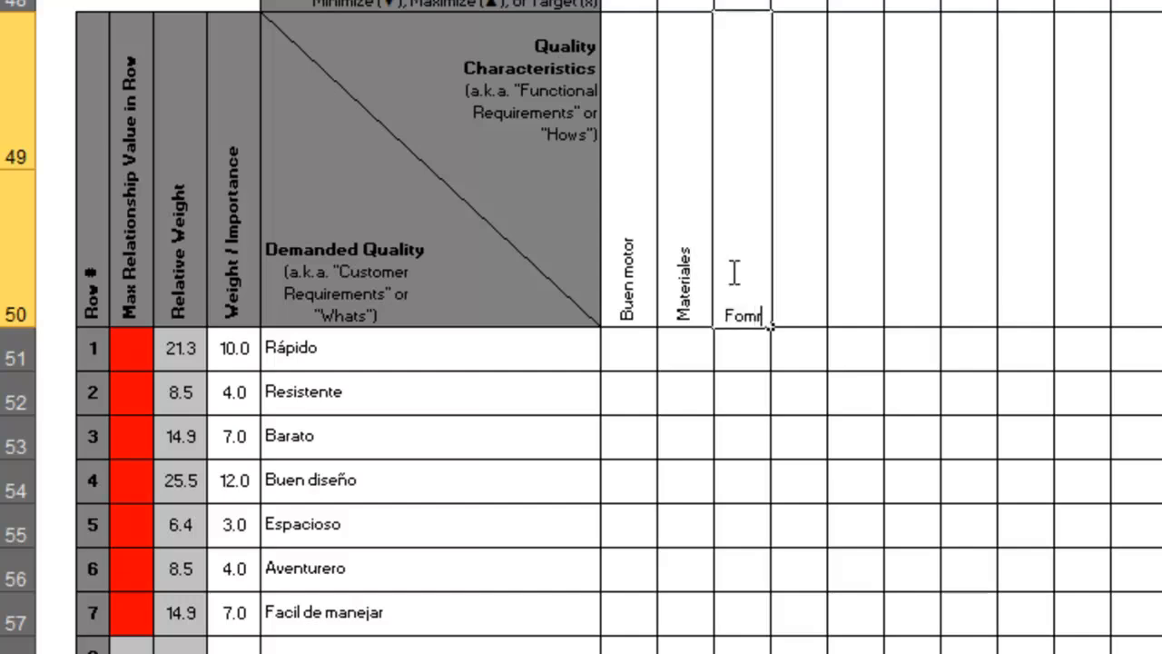
pyautogui.press('BackSpace')
pyautogui.press('BackSpace')
pyautogui.press('BackSpace')
pyautogui.write('rma')
pyautogui.press('Tab')
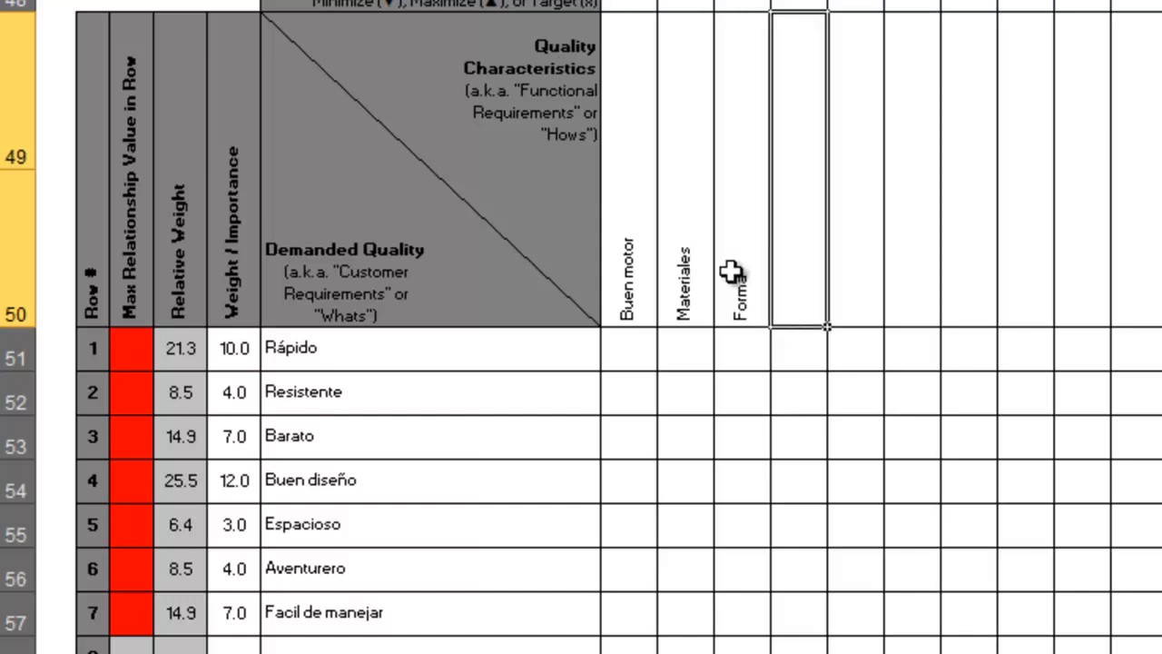
# Enter "Aerodinamica" with a capital A as the fourth quality characteristic, beside Forma.
pyautogui.write('aerodinami')
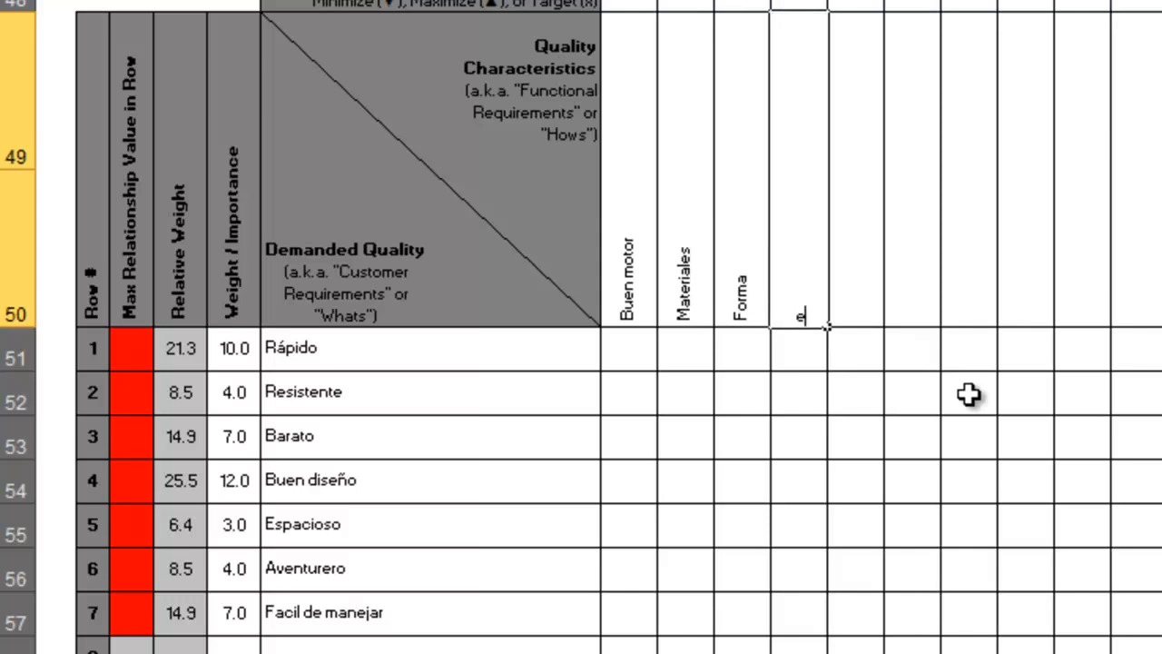
pyautogui.write('ca')
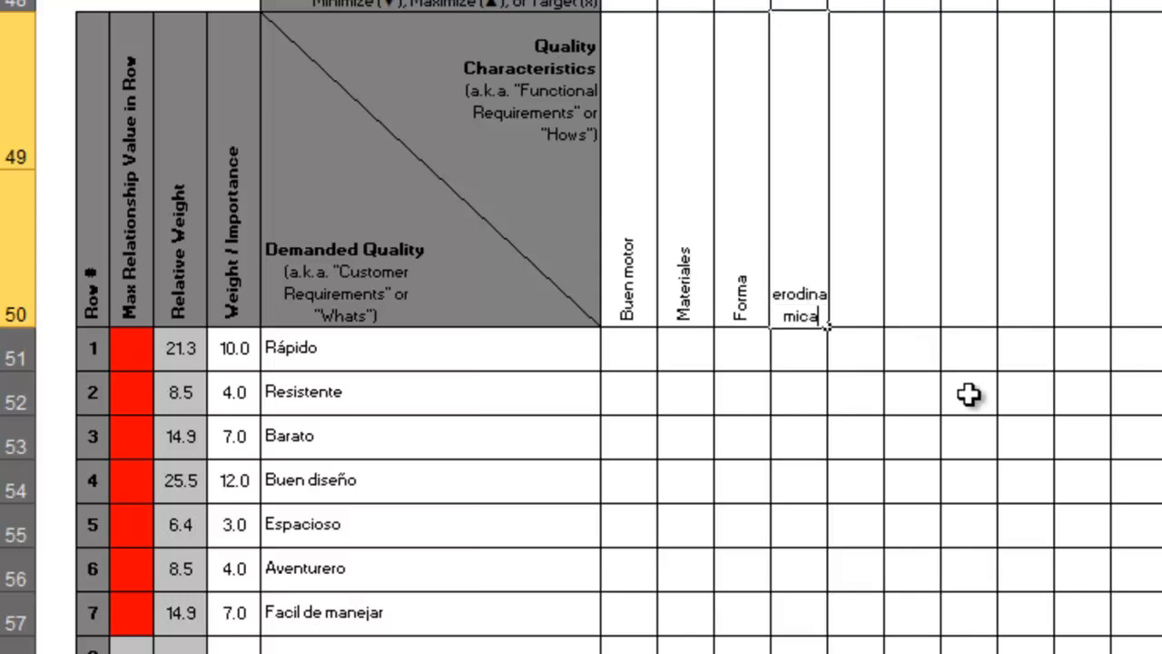
pyautogui.press('Left')
pyautogui.press('Left')
pyautogui.press('Left')
pyautogui.press('Right')
pyautogui.press('Right')
pyautogui.press('Right')
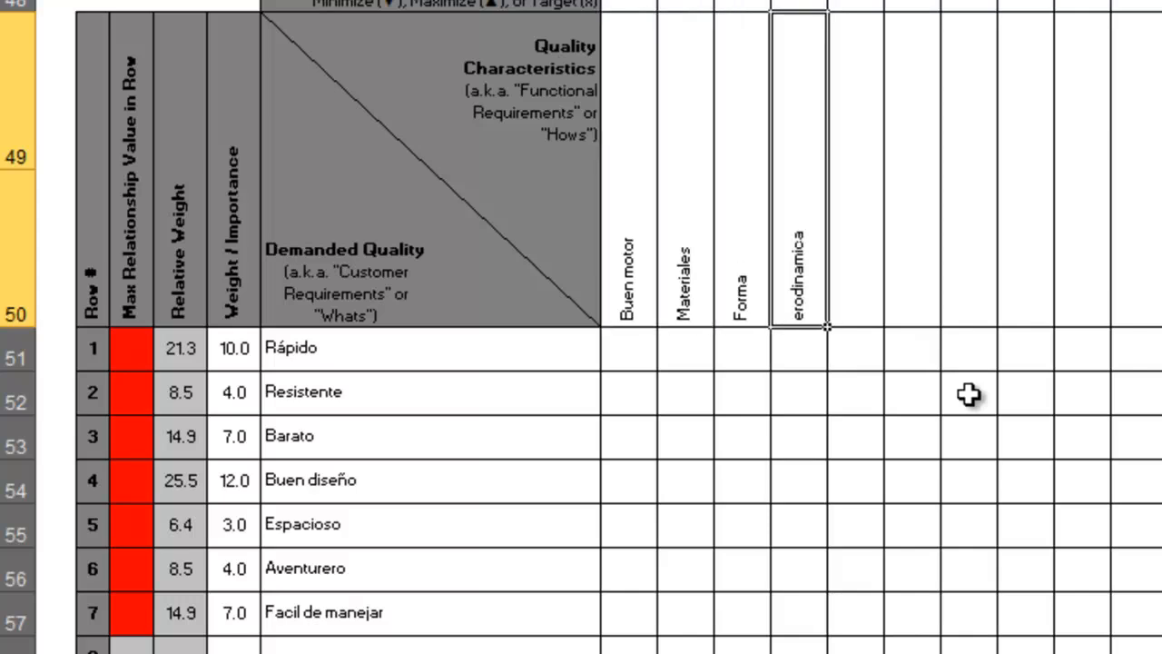
pyautogui.press('F2')
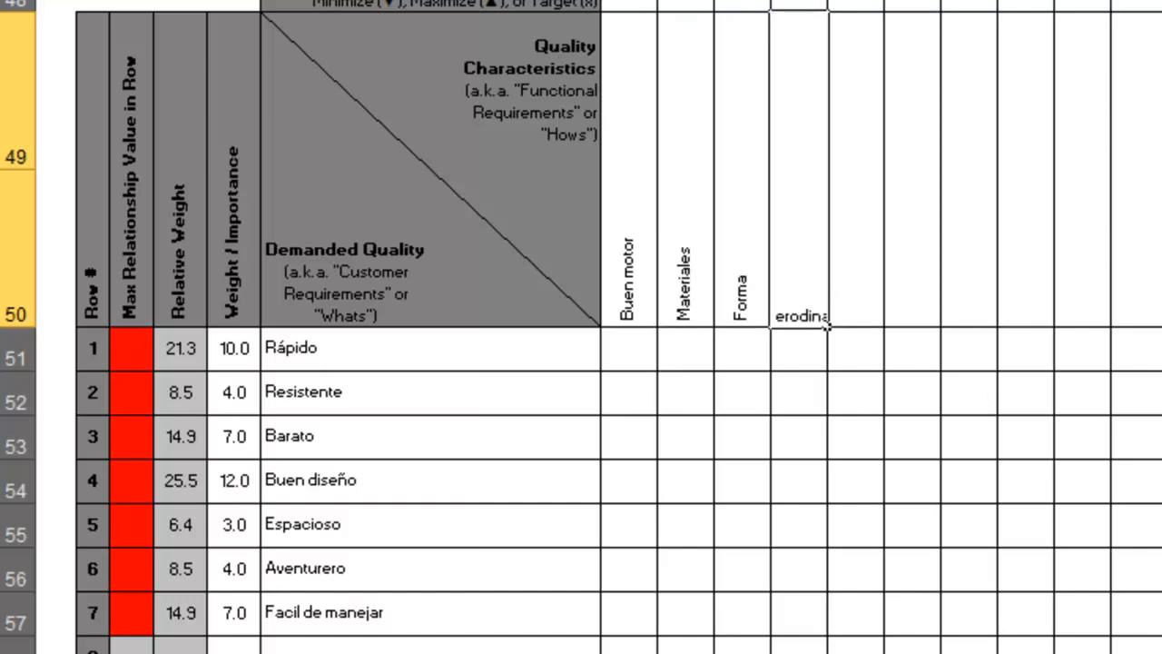
pyautogui.press('Home')
pyautogui.write('A')
pyautogui.press('Return')
# Enter "Automatización" as the fifth quality characteristic, beside Aerodinamica.
pyautogui.click(860, 198)
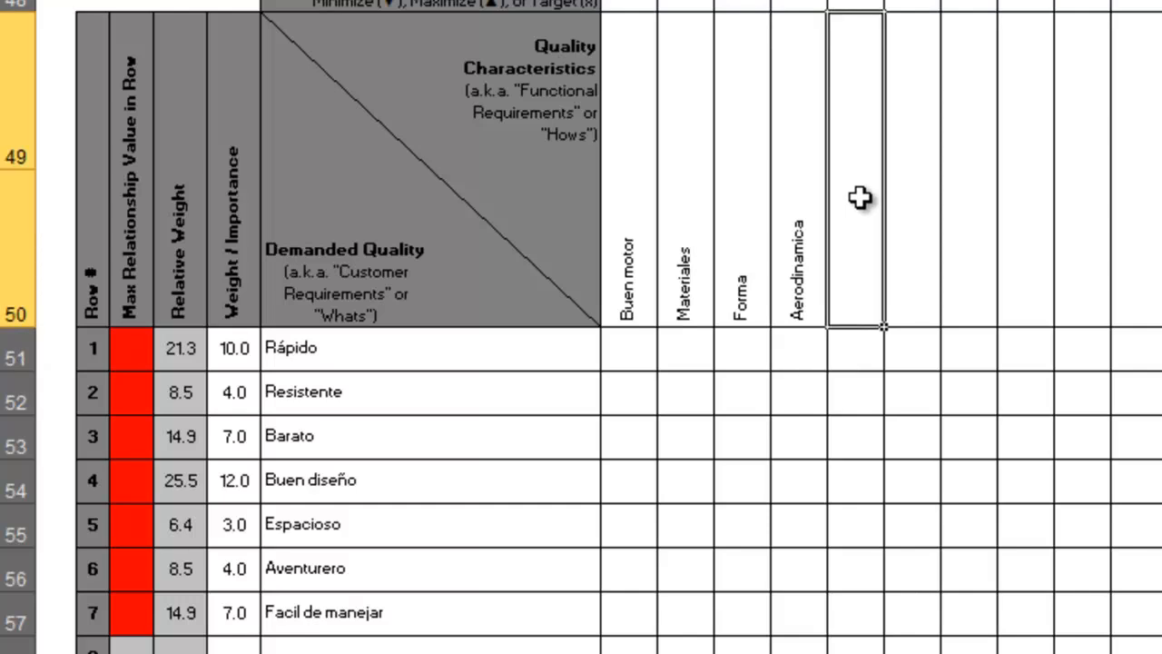
pyautogui.doubleClick(860, 198)
pyautogui.write('Aut')
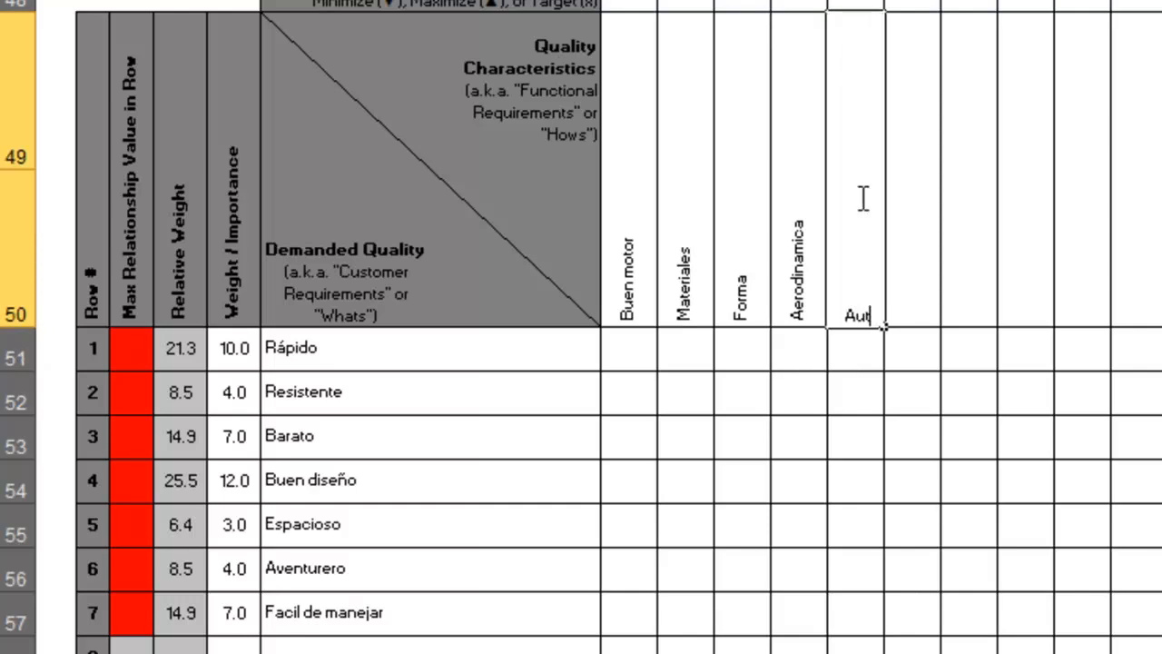
pyautogui.write('omatización')
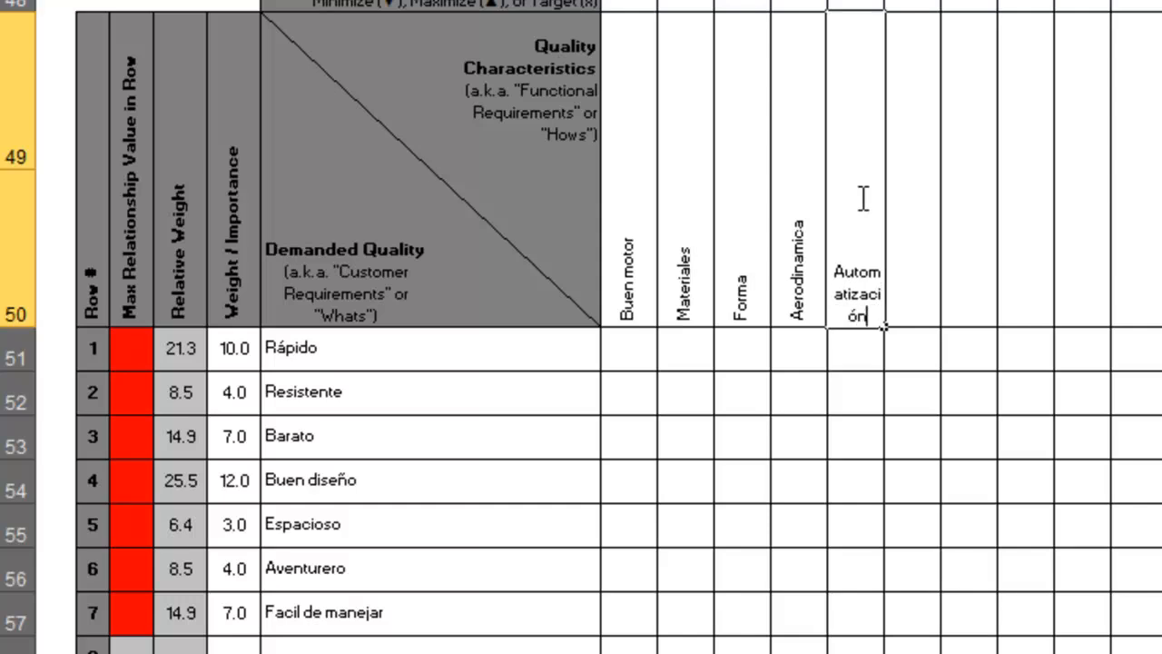
pyautogui.press('Tab')
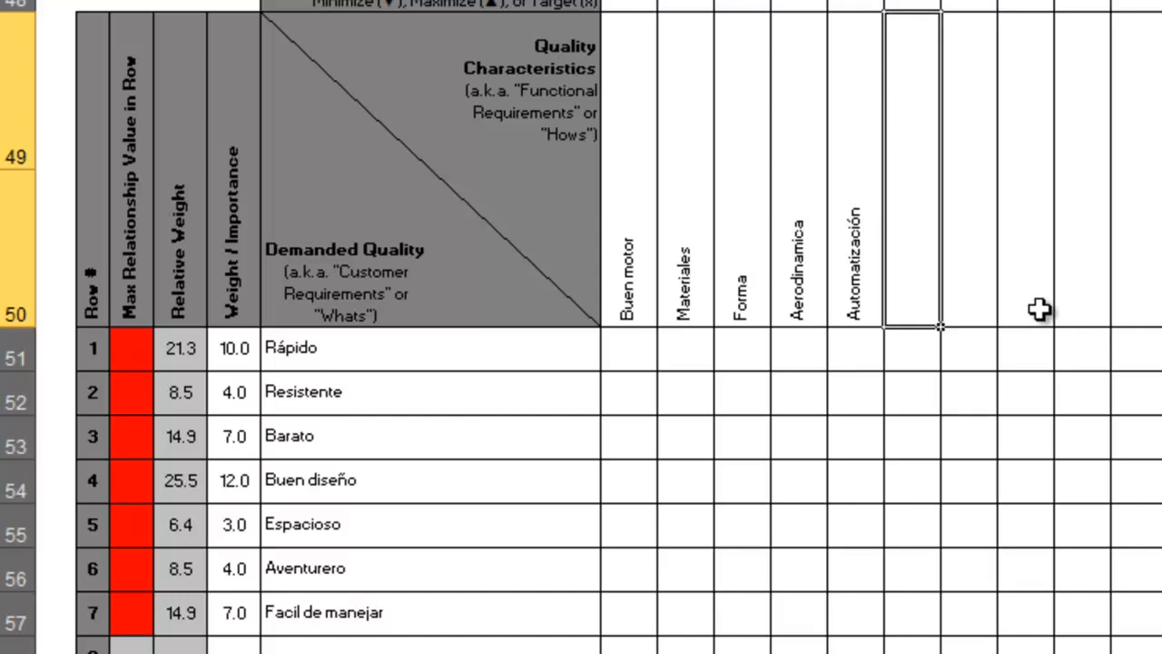
pyautogui.scroll(2, 971, 310)
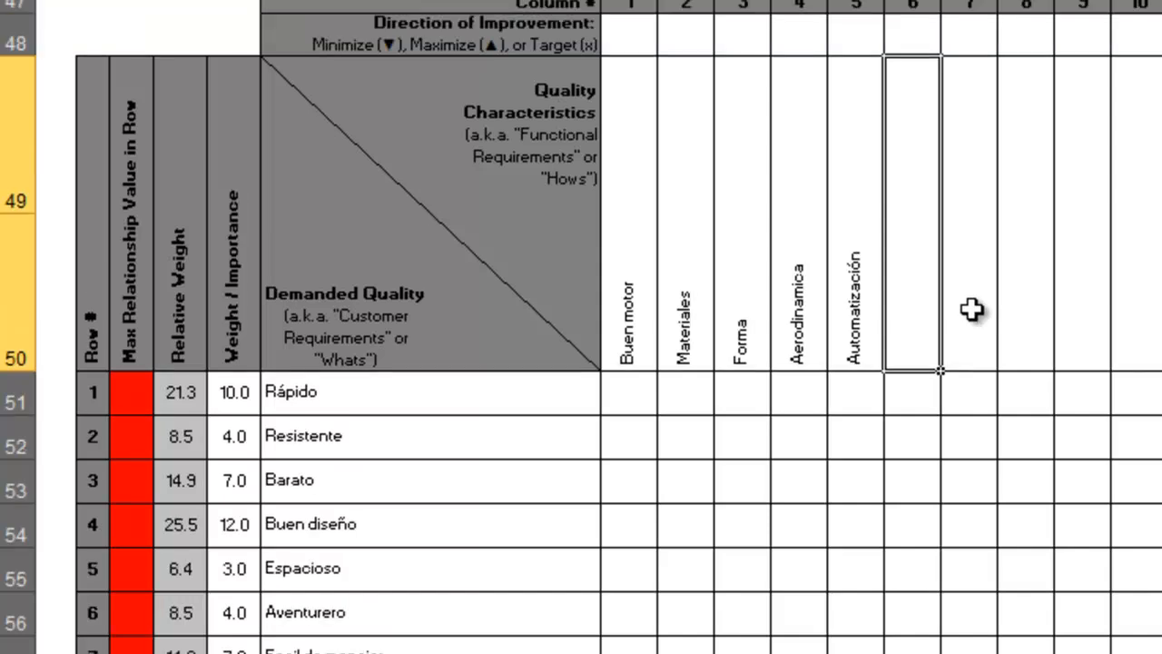
pyautogui.scroll(2, 971, 291)
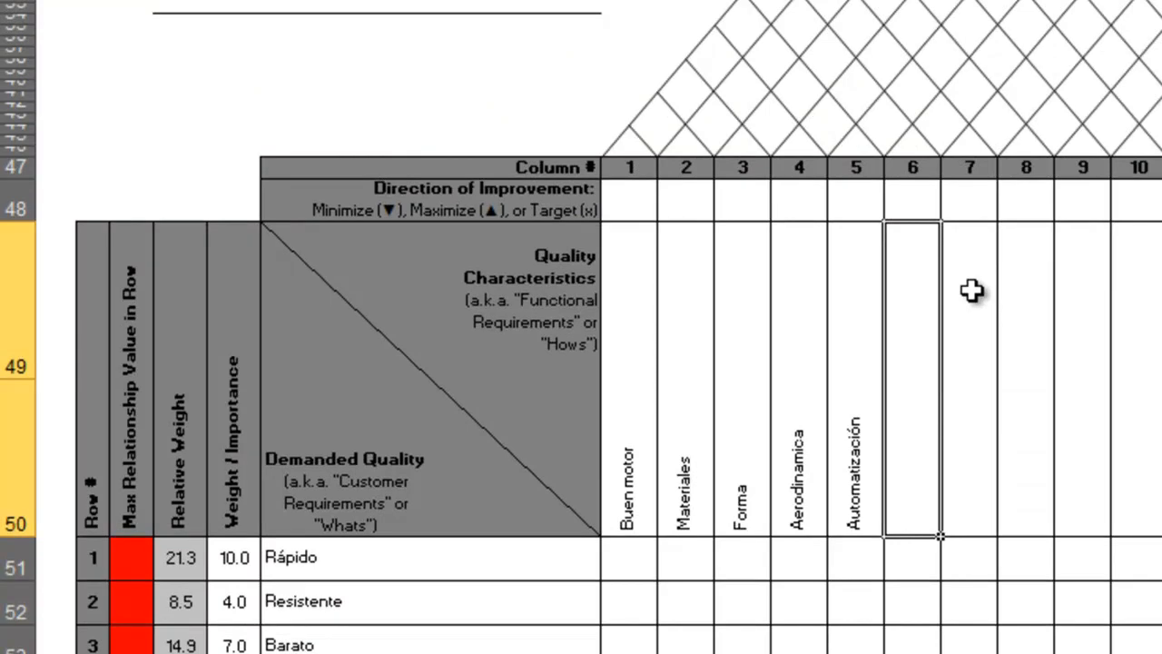
pyautogui.scroll(1, 972, 290)
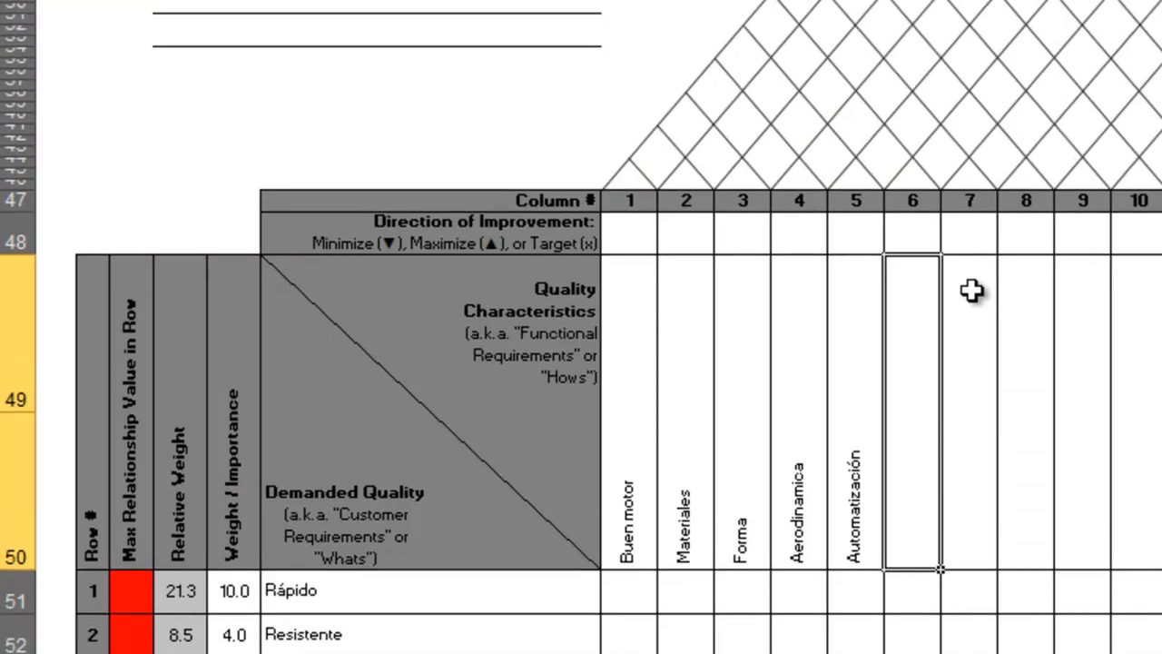
pyautogui.scroll(1, 971, 290)
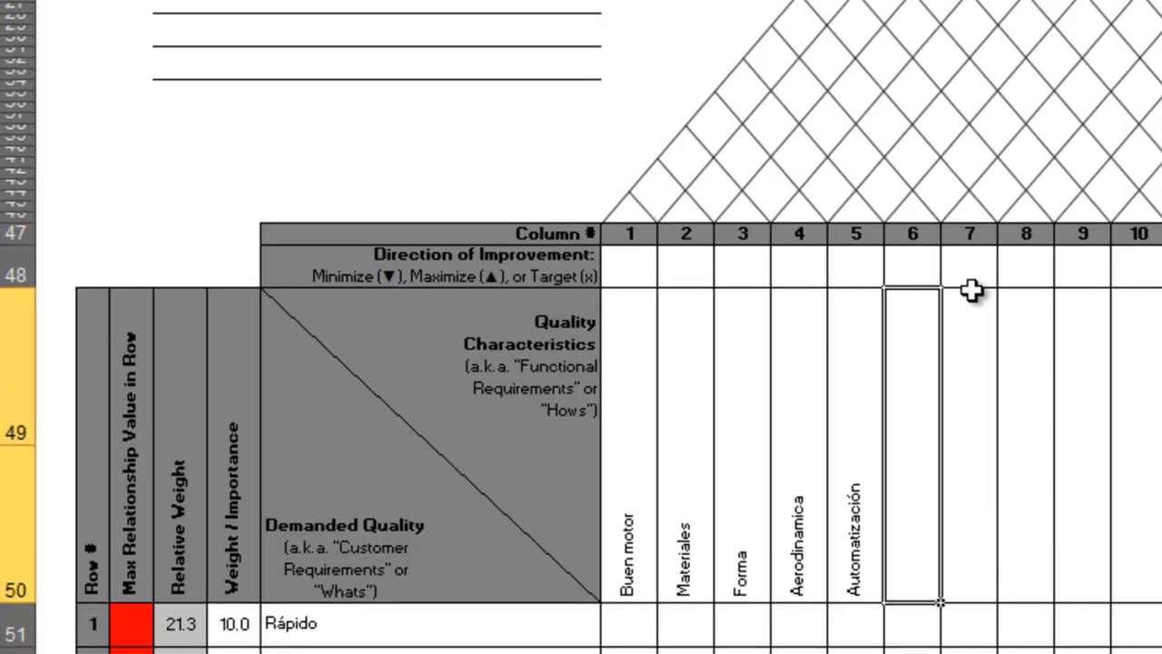
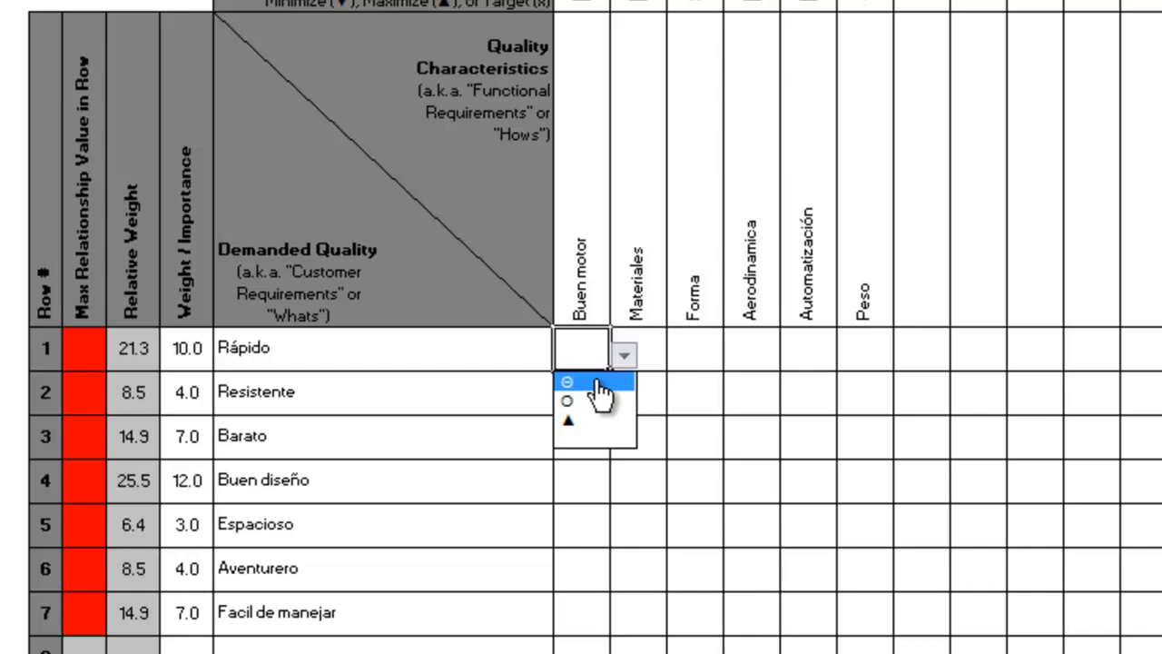
# Set the relationship between Rápido and Buen motor to the strong symbol Θ.
pyautogui.click(600, 382)
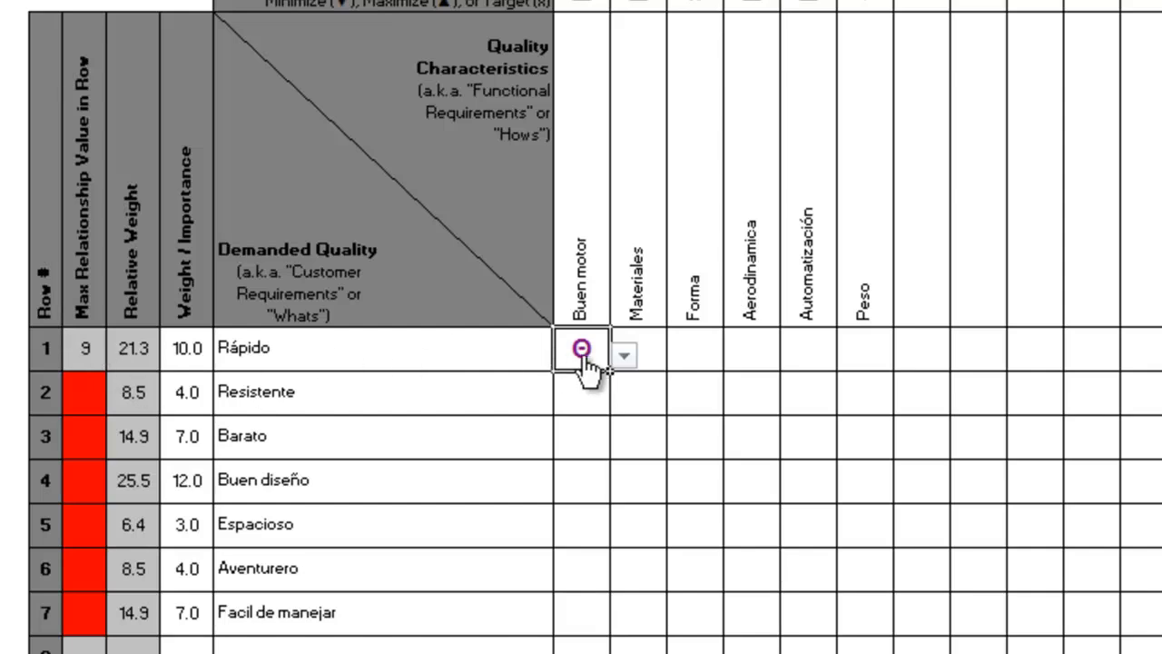
pyautogui.click(624, 358)
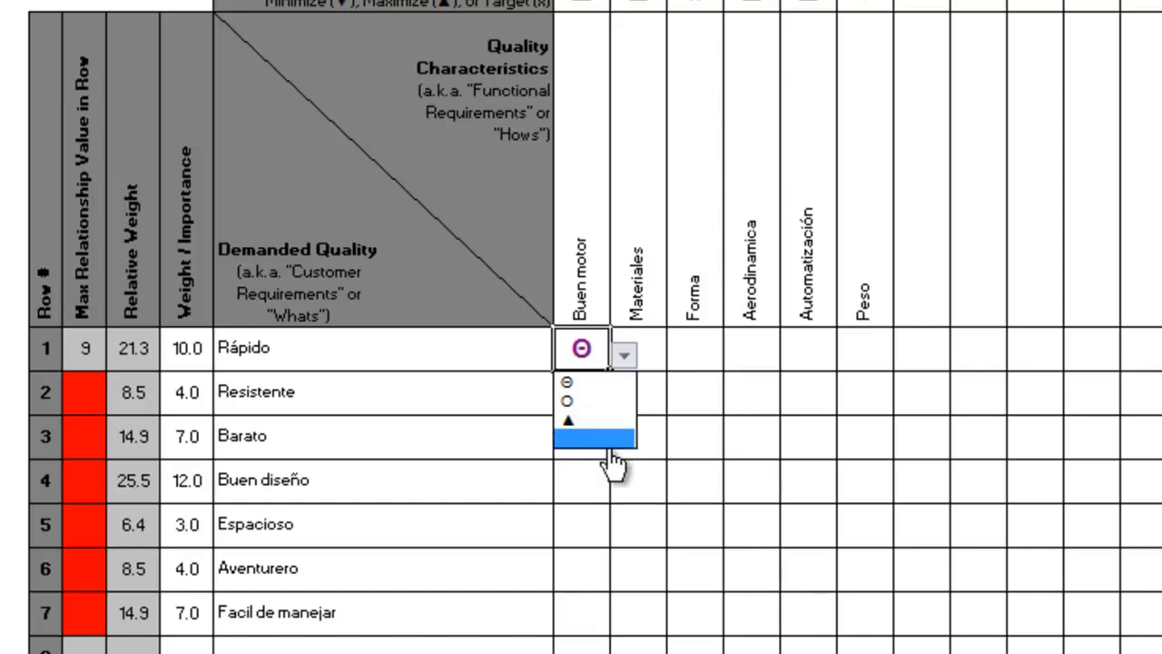
pyautogui.click(593, 382)
pyautogui.click(595, 388)
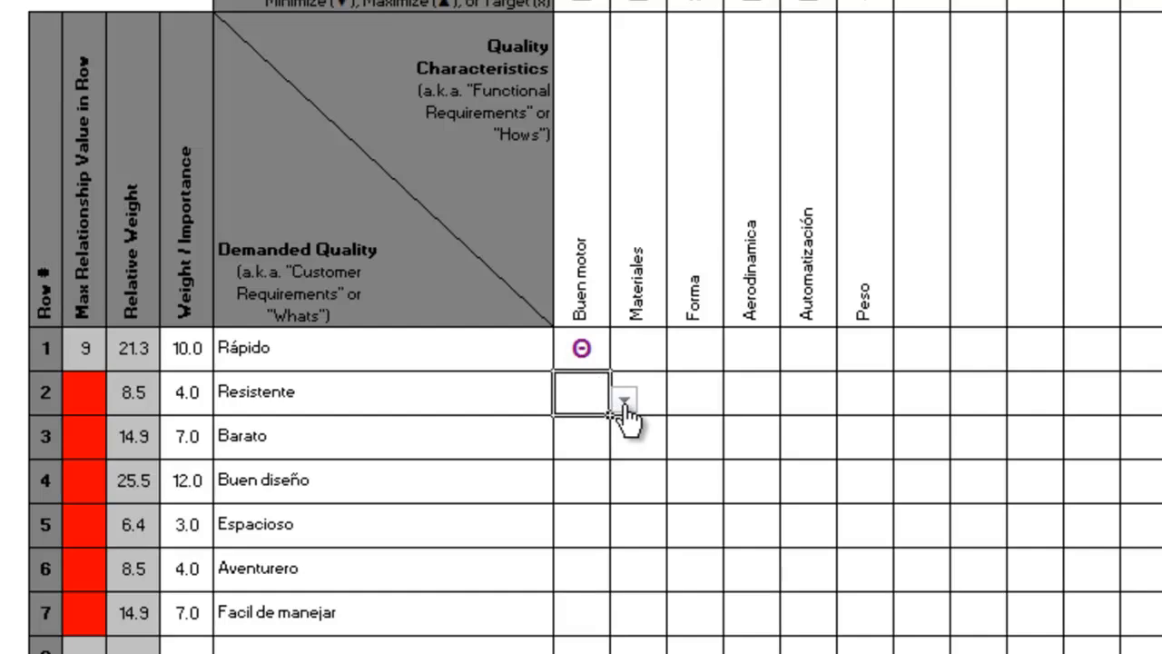
# Set the relationship between Barato and Buen motor to the moderate symbol O.
pyautogui.click(588, 445)
pyautogui.click(624, 444)
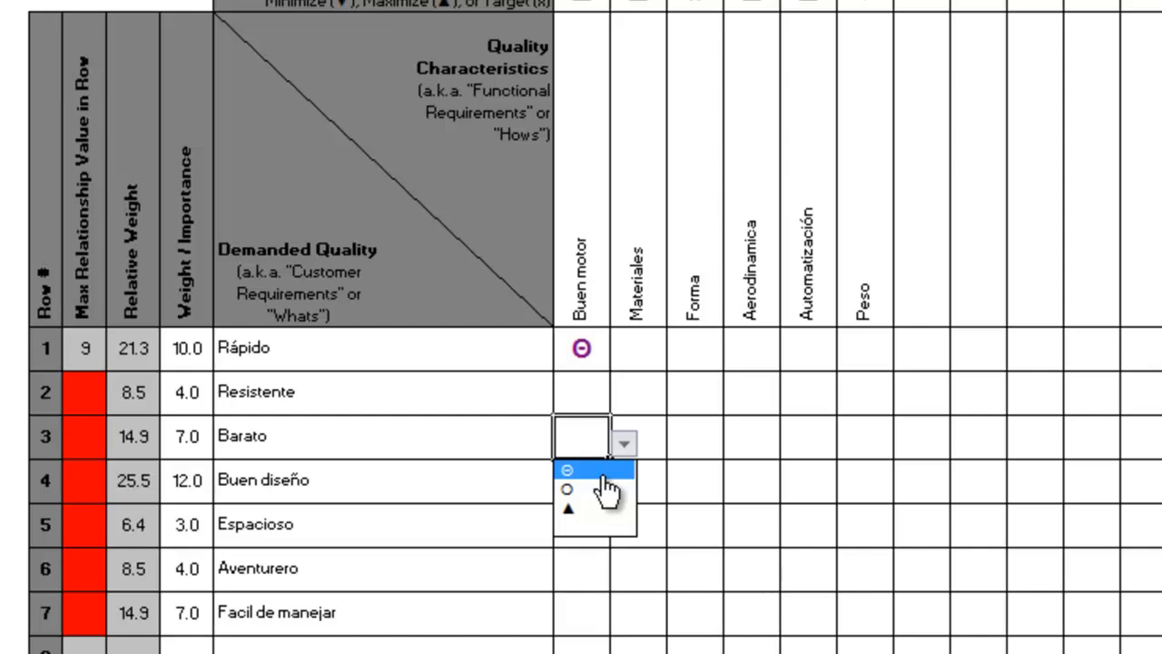
pyautogui.click(601, 472)
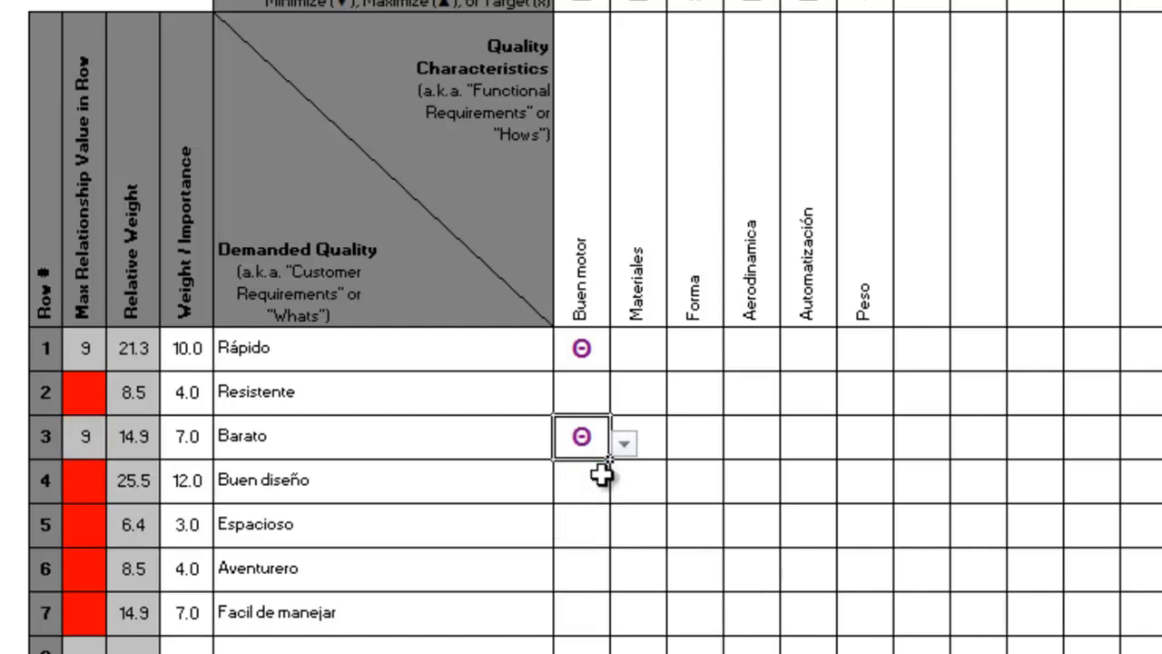
pyautogui.click(623, 445)
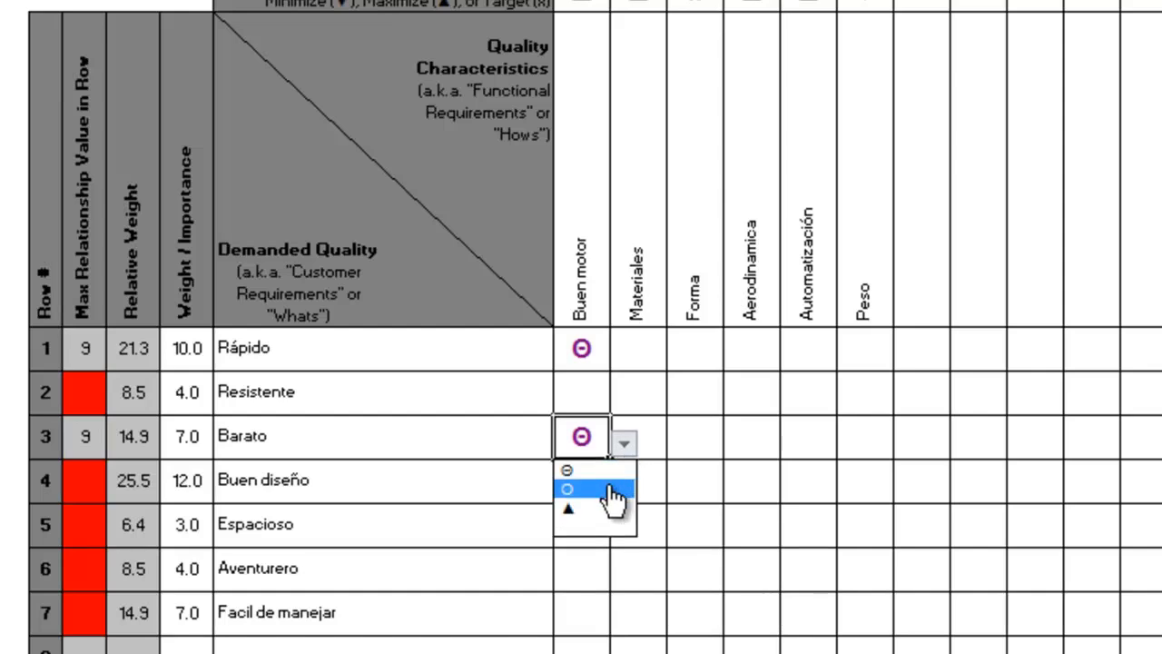
pyautogui.click(610, 488)
# Set the relationship between Aventurero and Buen motor to the weak symbol ▲.
pyautogui.click(605, 492)
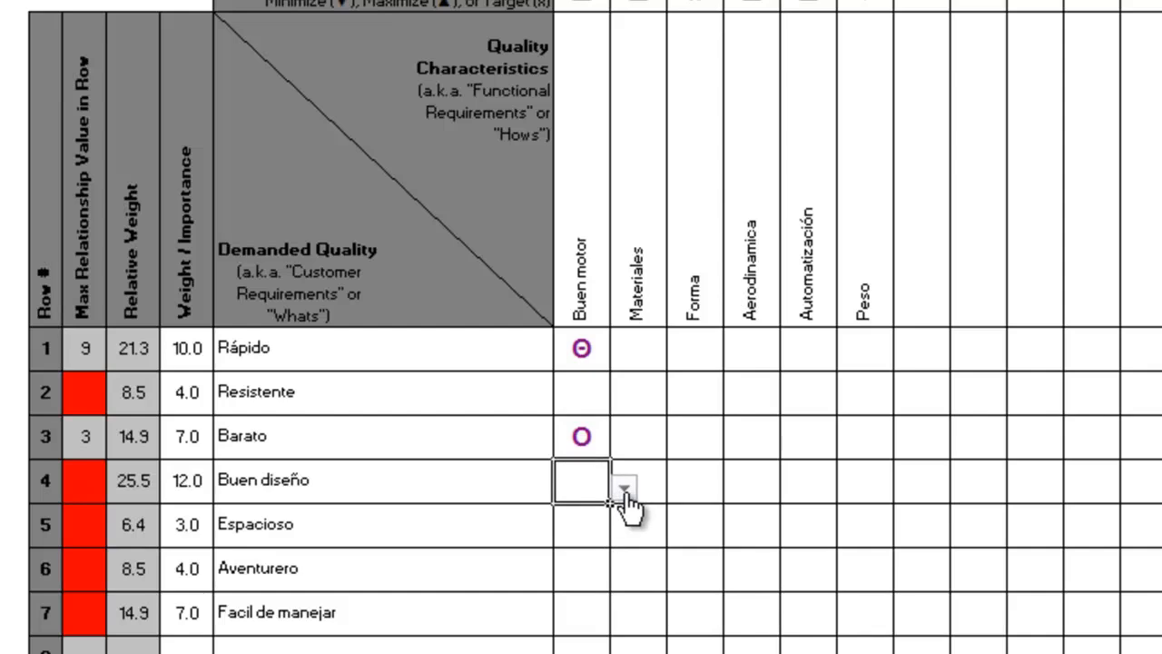
pyautogui.click(586, 569)
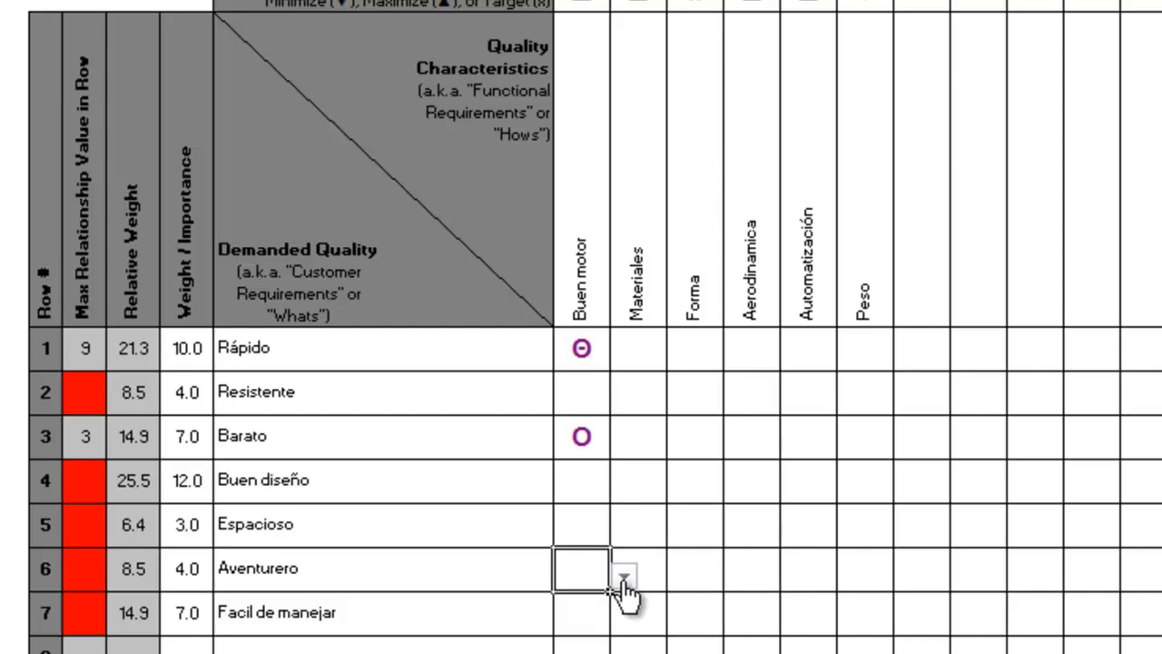
pyautogui.click(623, 580)
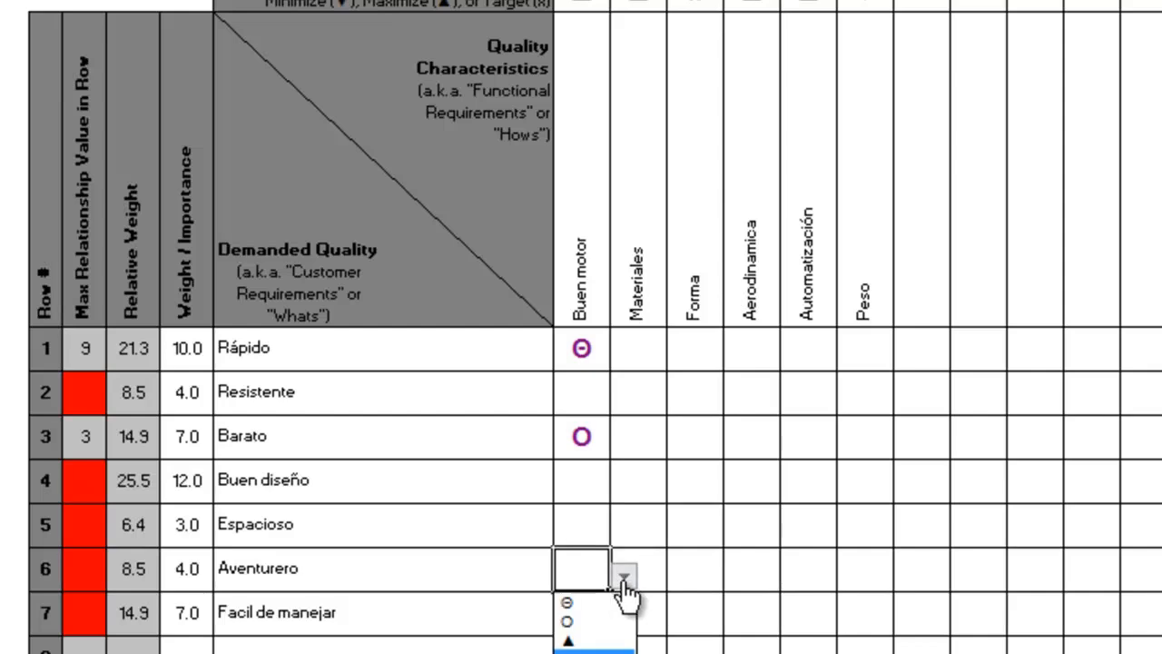
pyautogui.click(606, 642)
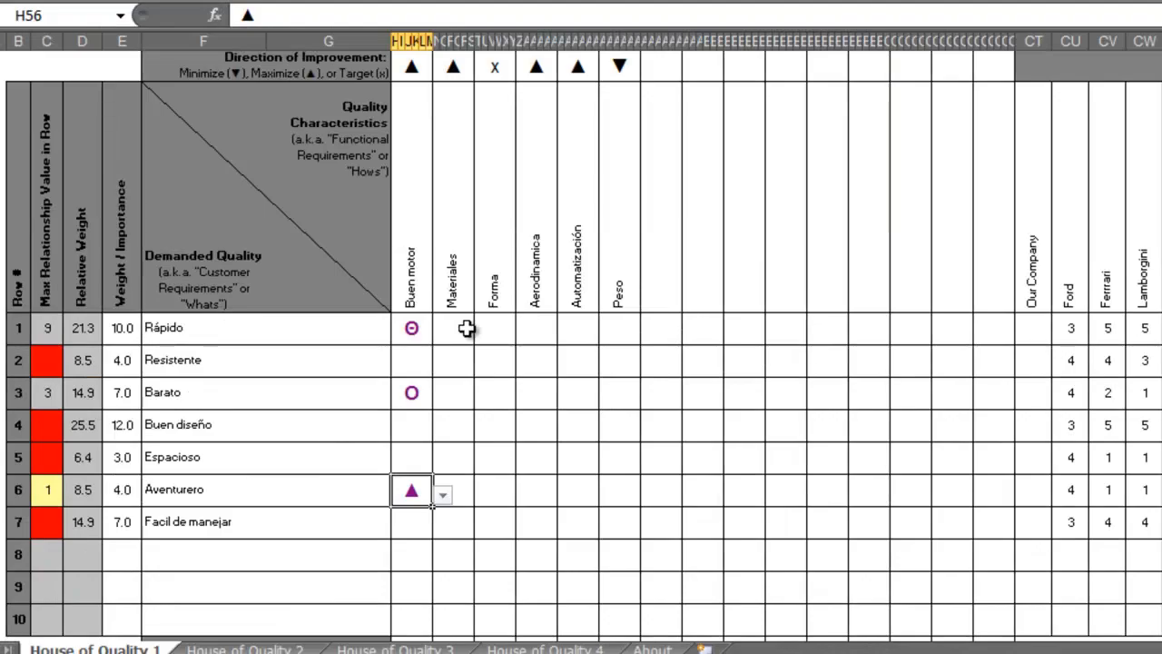
# Fill the Materiales relationships with ▲ for Rápido, Θ for Resistente and O for Barato.
pyautogui.click(655, 350)
pyautogui.click(681, 351)
pyautogui.click(682, 445)
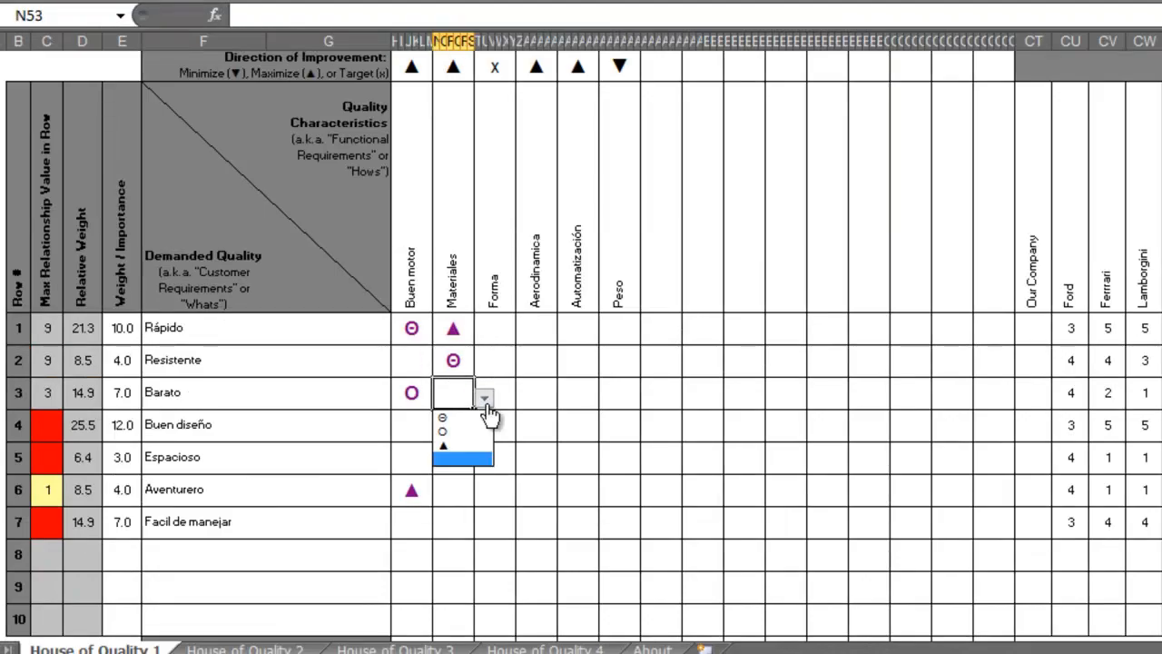
pyautogui.click(463, 432)
# Fill the remaining Materiales relationships with ▲ for Buen diseño and Aventurero, and O for Facil de manejar.
pyautogui.click(453, 425)
pyautogui.click(484, 430)
pyautogui.click(465, 479)
pyautogui.click(453, 491)
pyautogui.click(484, 496)
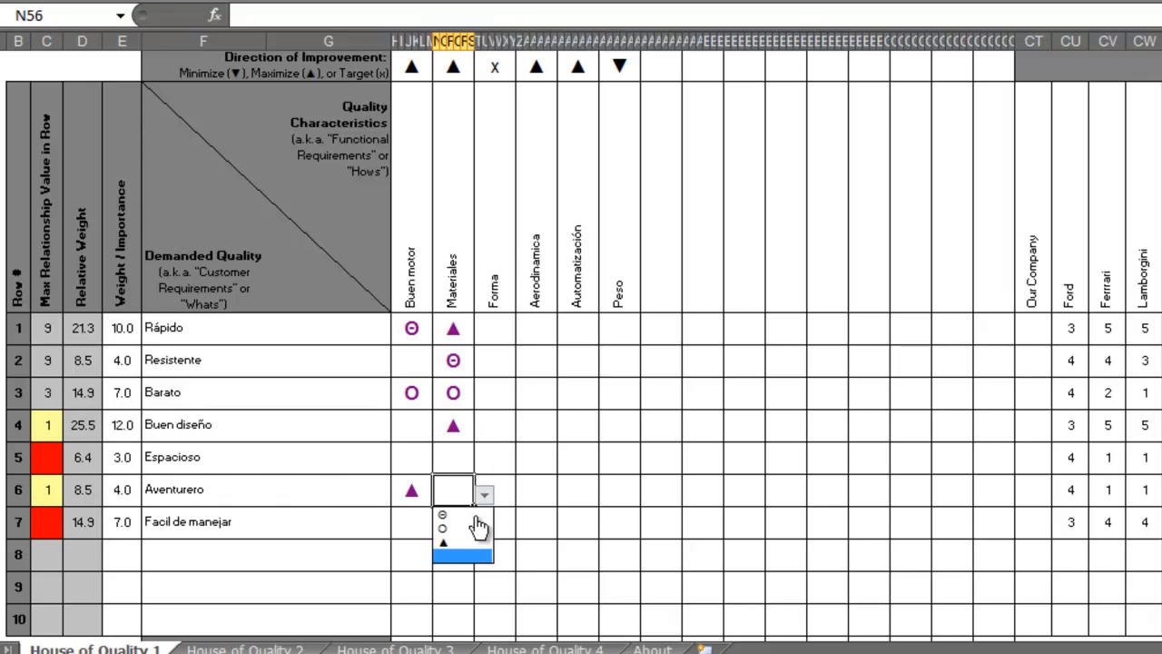
pyautogui.click(465, 543)
# Set the relationships of Rápido and Resistente with Forma to O.
pyautogui.click(494, 329)
pyautogui.click(502, 367)
pyautogui.click(501, 363)
pyautogui.click(526, 367)
pyautogui.click(504, 400)
# Fill the Forma relationships with Θ for Buen diseño, and ▲ for Espacioso and Facil de manejar, leaving Barato and Aventurero blank.
pyautogui.click(501, 394)
pyautogui.click(500, 426)
pyautogui.click(525, 432)
pyautogui.click(514, 449)
pyautogui.click(500, 511)
pyautogui.click(498, 490)
pyautogui.click(497, 523)
pyautogui.click(526, 529)
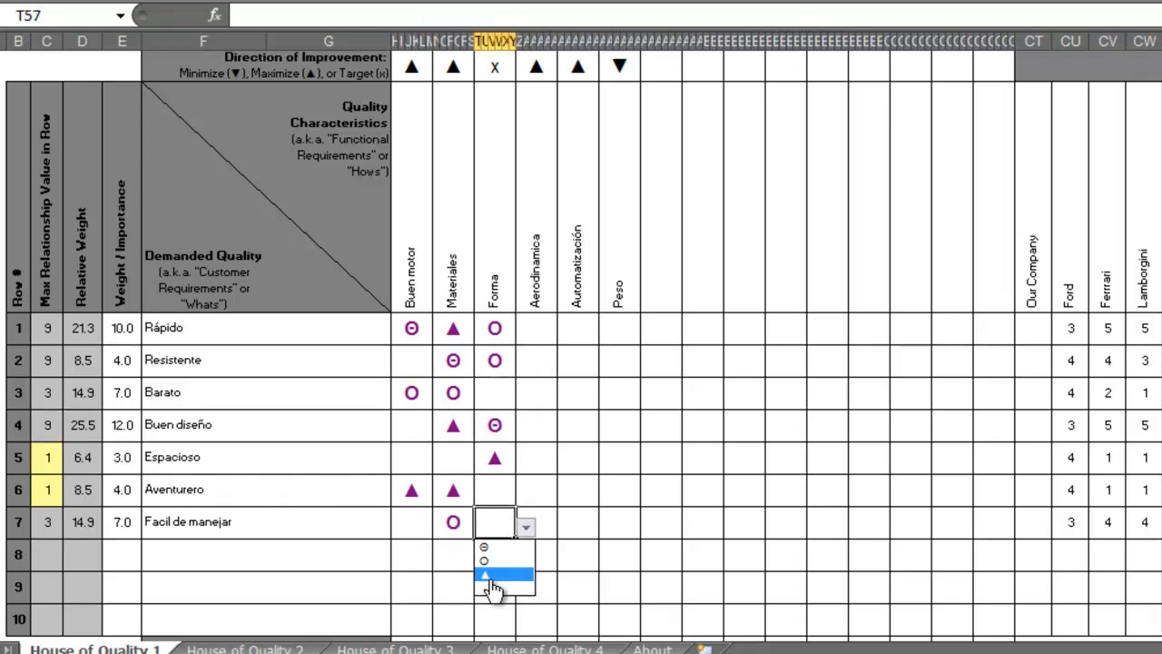
pyautogui.click(490, 576)
# Fill the Aerodinamica relationships with Θ for Rápido, and ▲ for Resistente and Buen diseño.
pyautogui.click(537, 330)
pyautogui.click(568, 334)
pyautogui.click(540, 353)
pyautogui.click(538, 423)
pyautogui.click(567, 431)
pyautogui.click(549, 479)
# Leave Espacioso blank under Aerodinamica and set the Facil de manejar relationship to O.
pyautogui.click(536, 457)
pyautogui.click(567, 463)
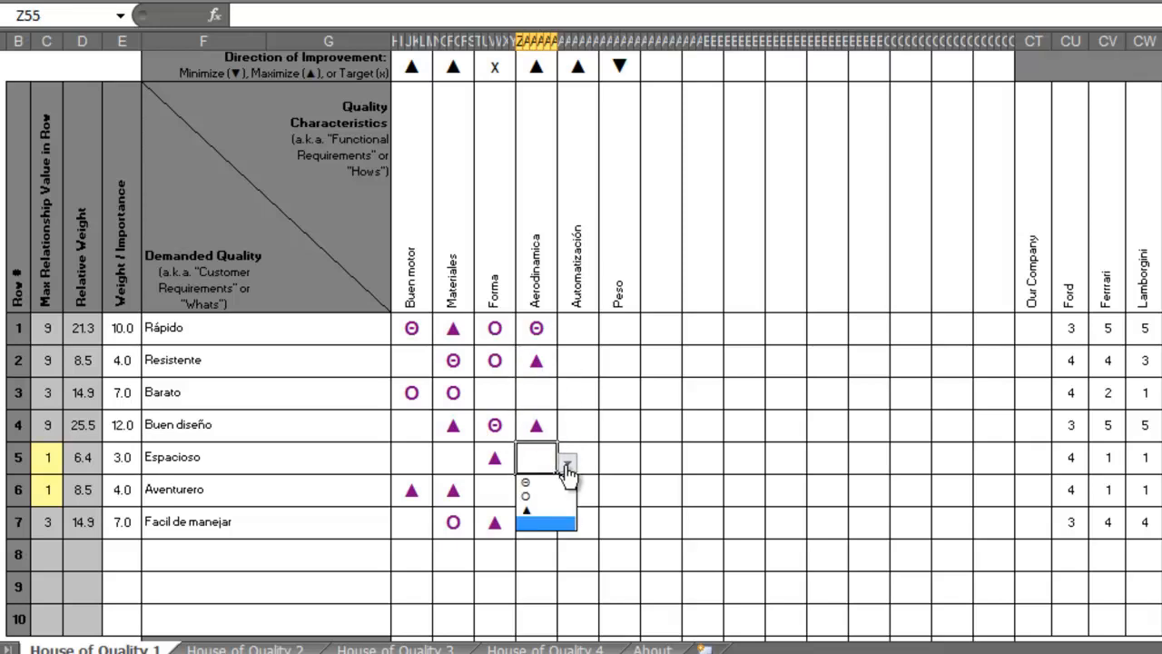
pyautogui.click(537, 522)
pyautogui.click(567, 527)
pyautogui.click(546, 562)
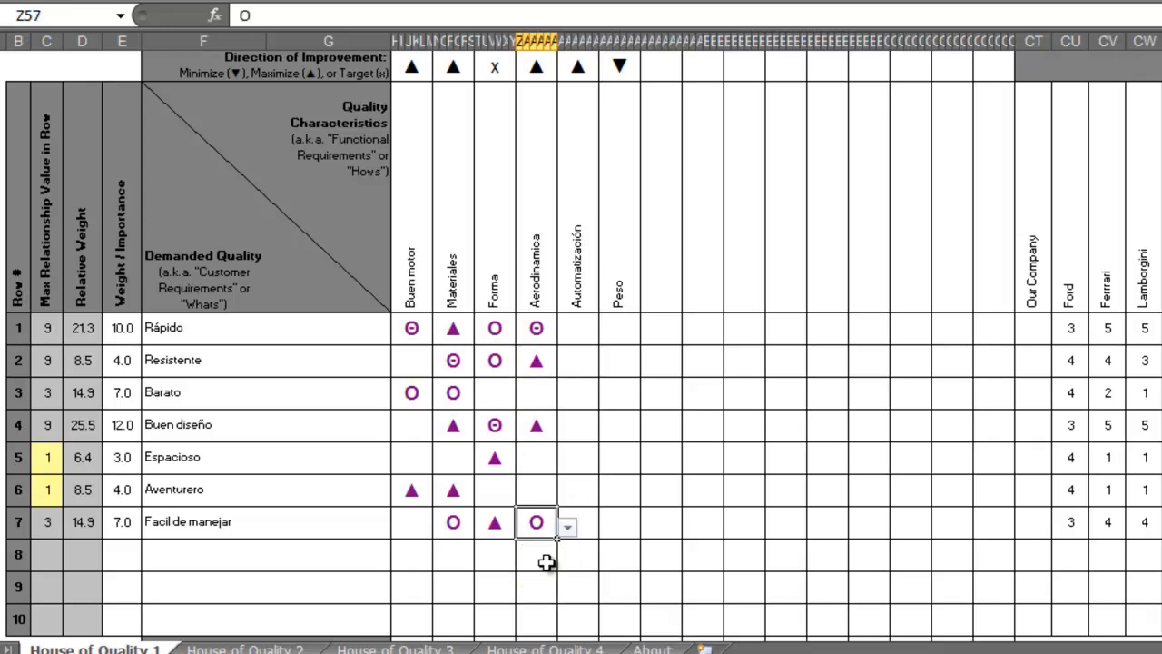
# Fill the Automatización relationships with O for Rápido and Barato, and Θ for Facil de manejar.
pyautogui.click(578, 329)
pyautogui.click(609, 333)
pyautogui.click(593, 366)
pyautogui.click(581, 393)
pyautogui.click(610, 398)
pyautogui.click(588, 435)
pyautogui.click(578, 492)
pyautogui.click(581, 523)
pyautogui.click(609, 531)
pyautogui.click(602, 547)
# Fill the Peso relationships with O for Rápido, ▲ for Resistente and O for Barato.
pyautogui.click(622, 330)
pyautogui.click(653, 336)
pyautogui.click(638, 366)
pyautogui.click(624, 361)
pyautogui.click(651, 366)
pyautogui.click(634, 412)
pyautogui.click(624, 394)
pyautogui.click(651, 400)
pyautogui.click(632, 432)
# Fill the remaining Peso relationships with ▲ for Buen diseño and Aventurero, and O for Facil de manejar.
pyautogui.click(628, 489)
pyautogui.click(620, 489)
pyautogui.click(651, 496)
pyautogui.click(626, 544)
pyautogui.click(619, 522)
pyautogui.click(651, 528)
pyautogui.click(627, 562)
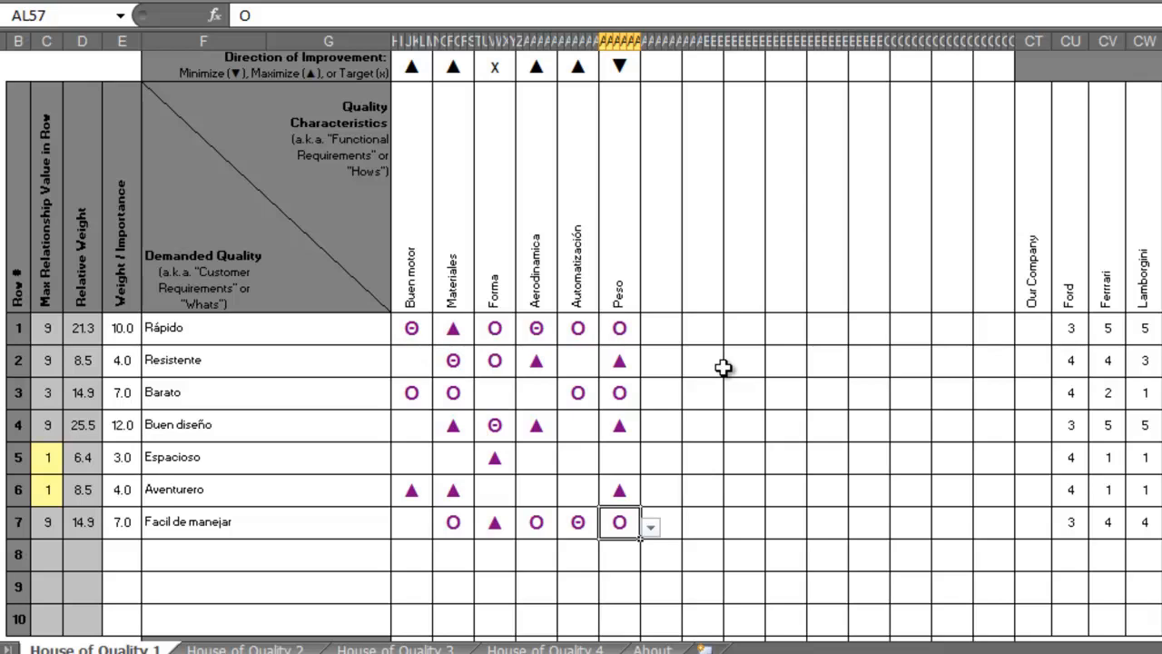
# Examine the Target or Limit Value row below the matrix and compare its cells with the quality characteristics above.
pyautogui.scroll(-3, 722, 366)
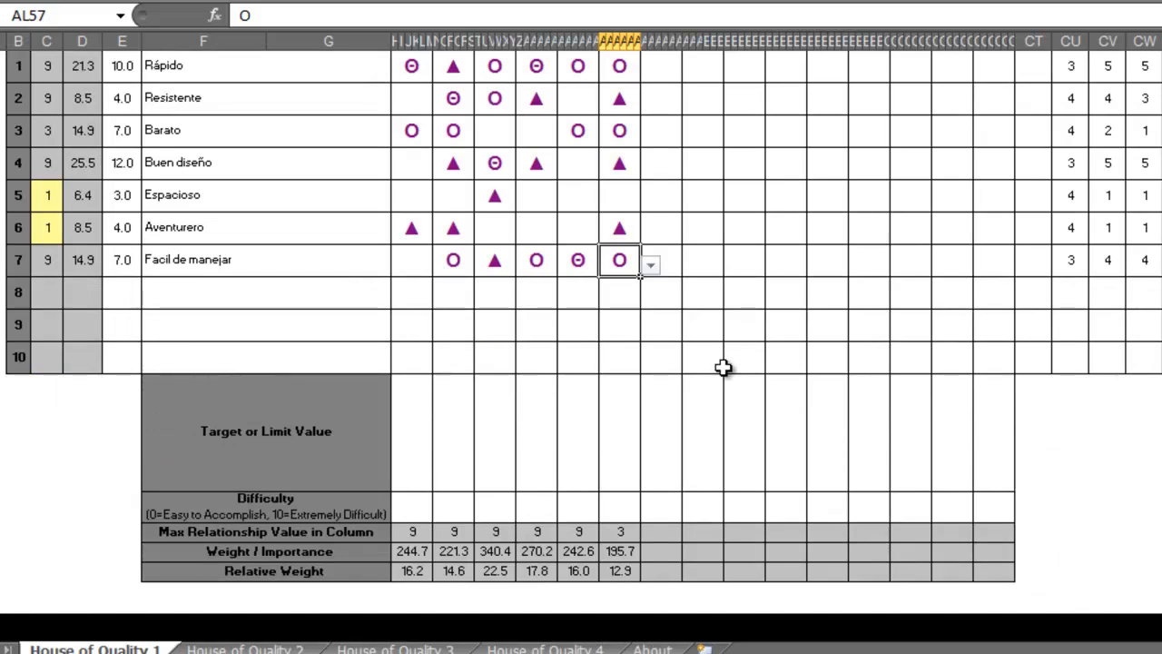
pyautogui.click(413, 446)
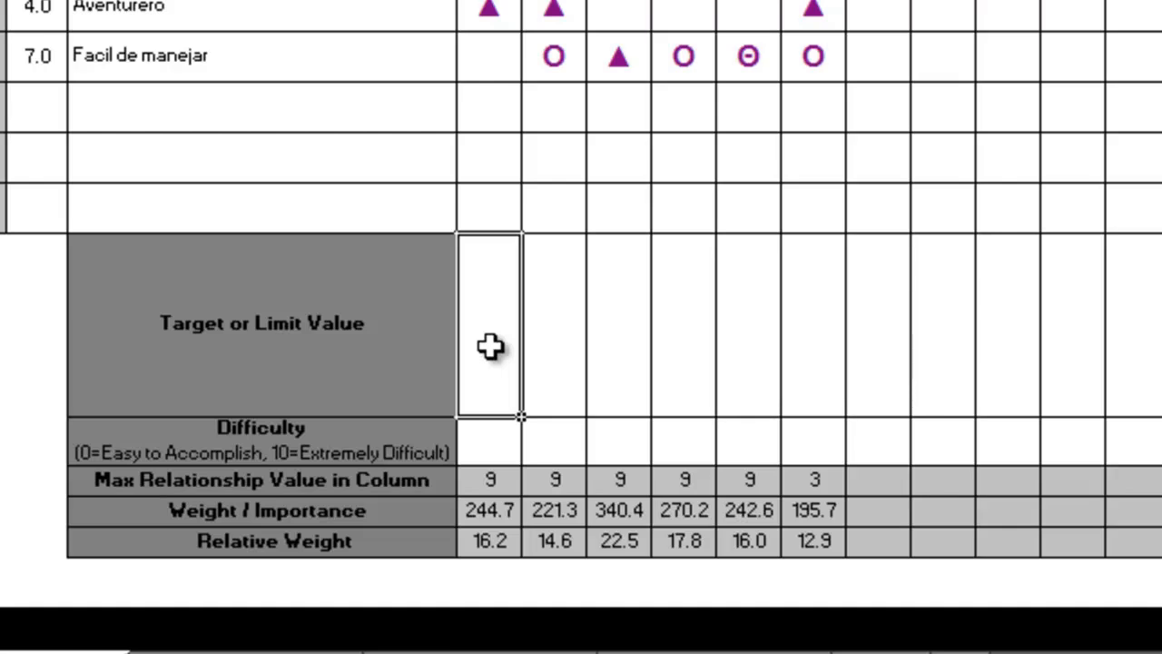
pyautogui.scroll(3, 594, 345)
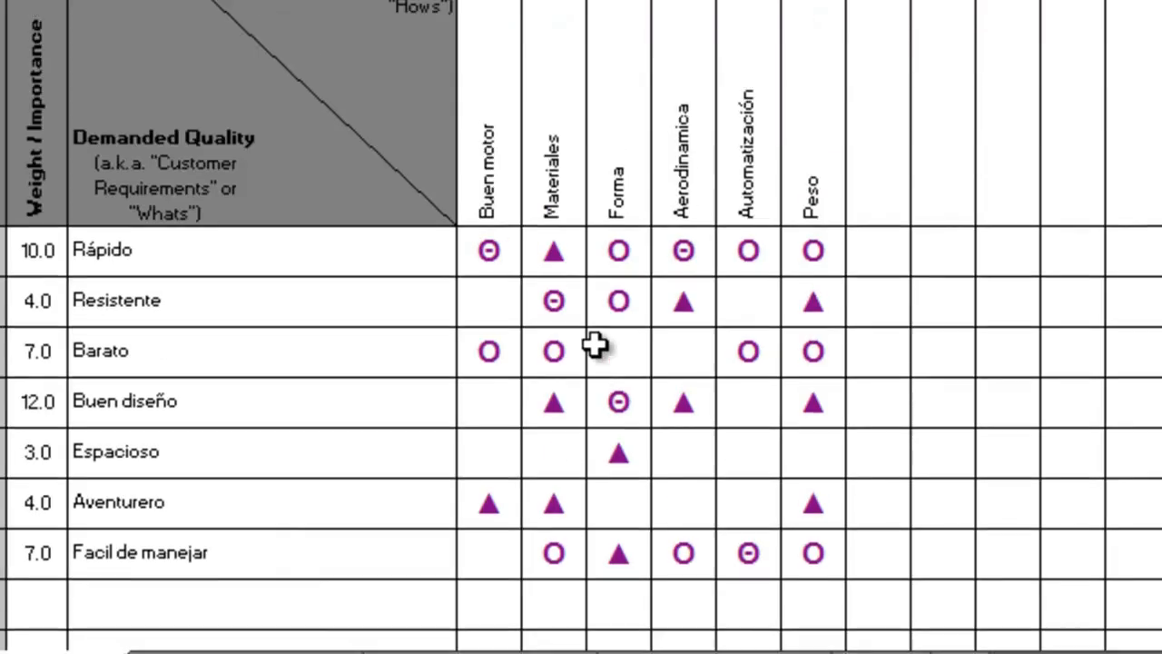
pyautogui.scroll(-5, 548, 147)
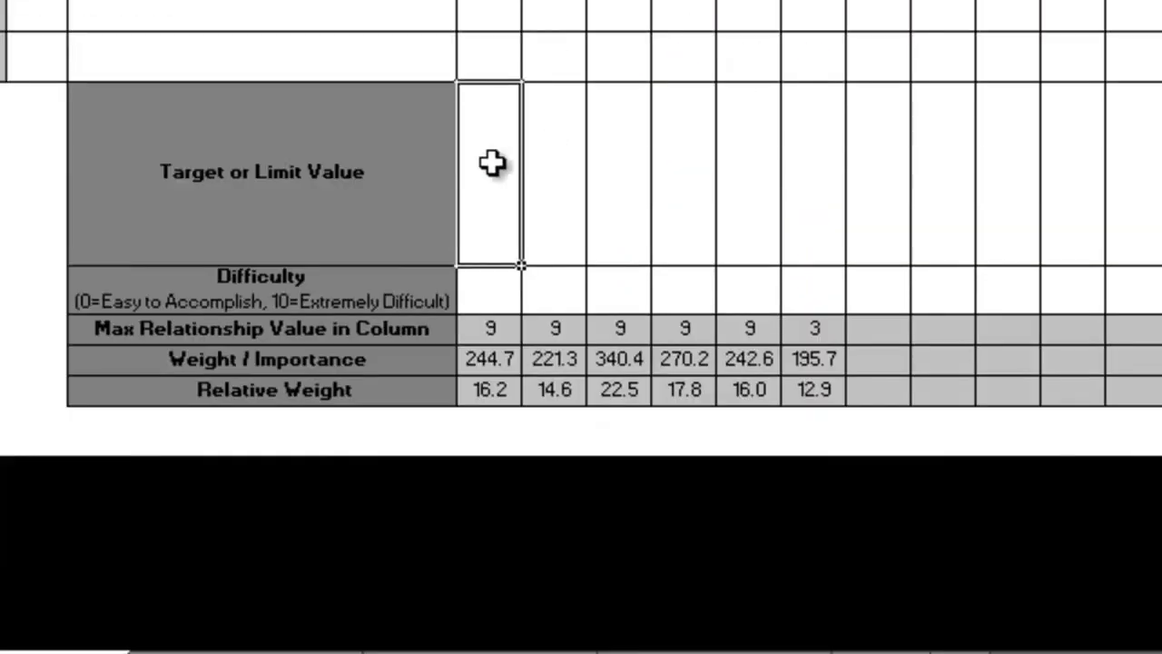
pyautogui.click(560, 172)
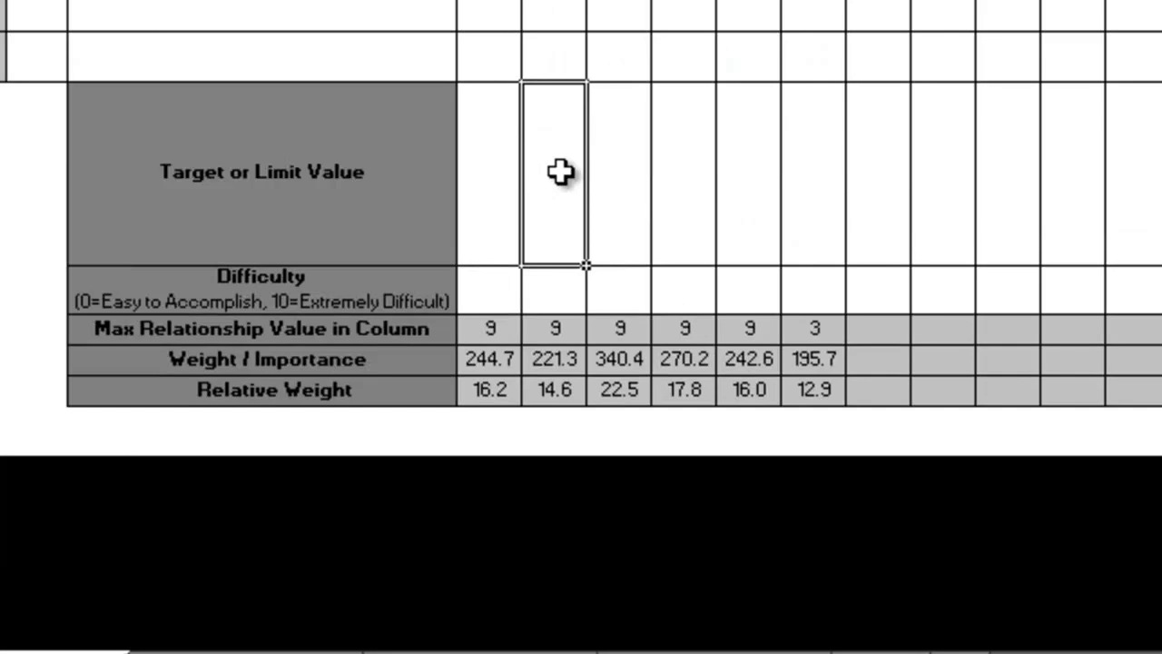
pyautogui.scroll(5, 561, 172)
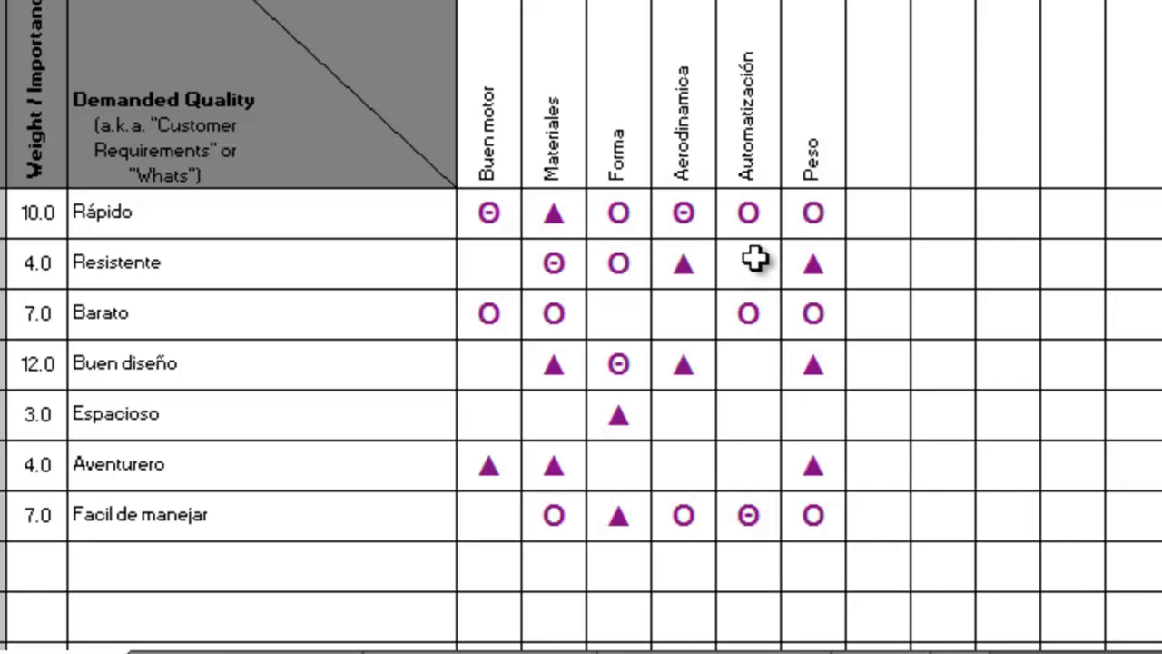
pyautogui.scroll(-4, 813, 192)
# Enter "800kg" as the target or limit value for Peso.
pyautogui.click(815, 194)
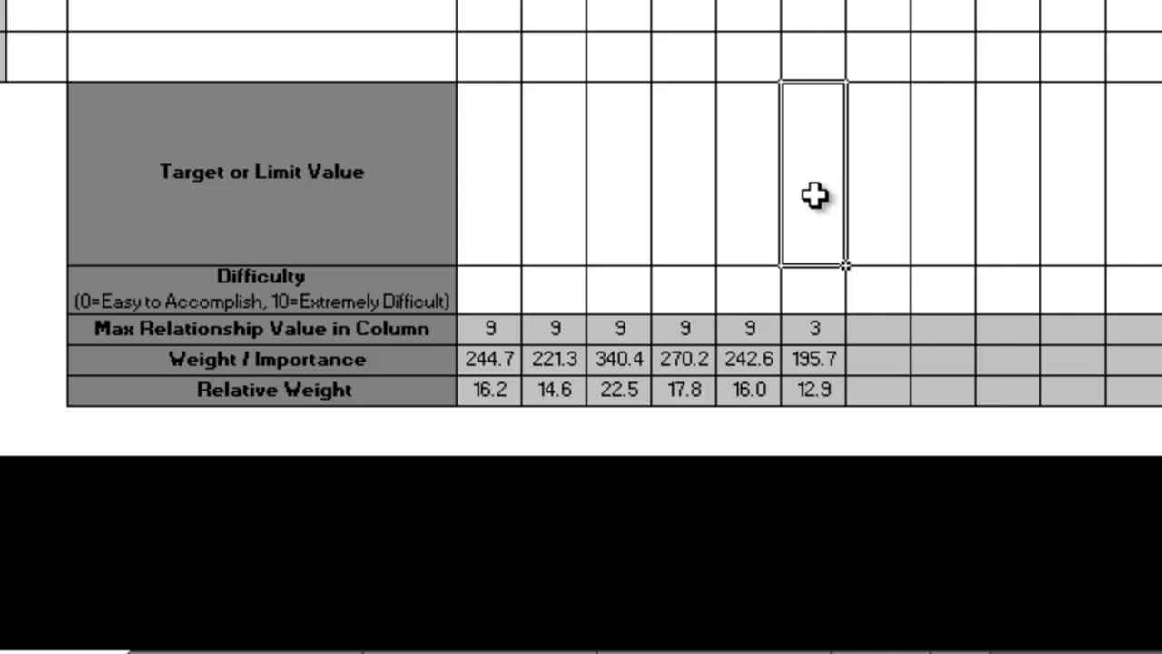
pyautogui.scroll(4, 815, 195)
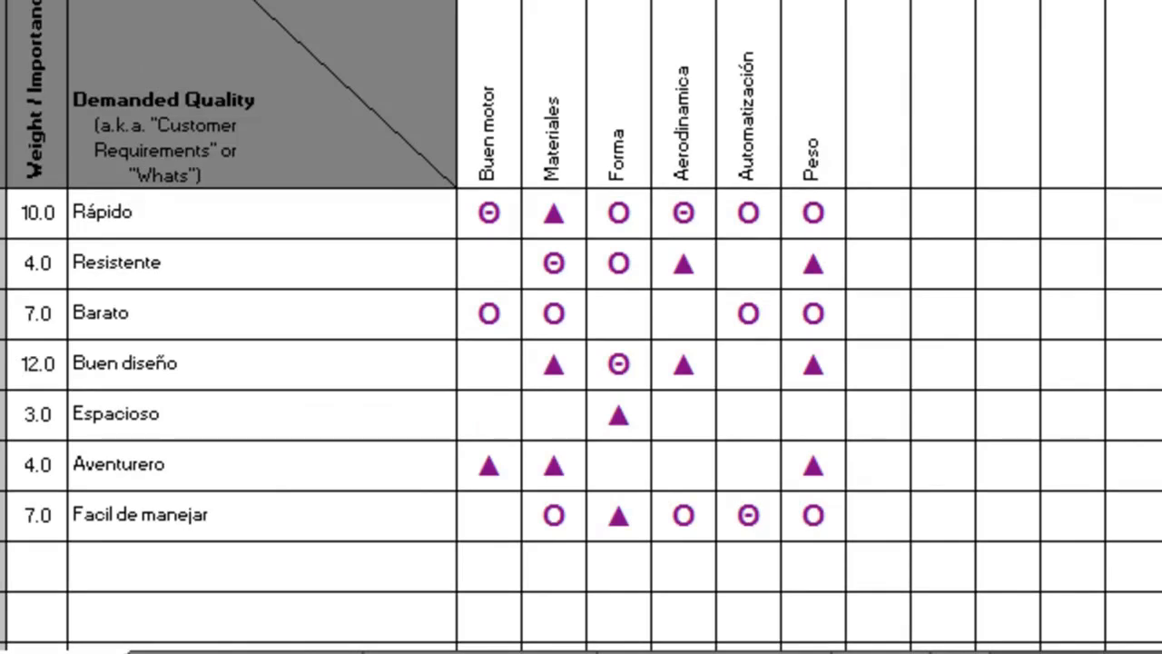
pyautogui.scroll(-4, 817, 186)
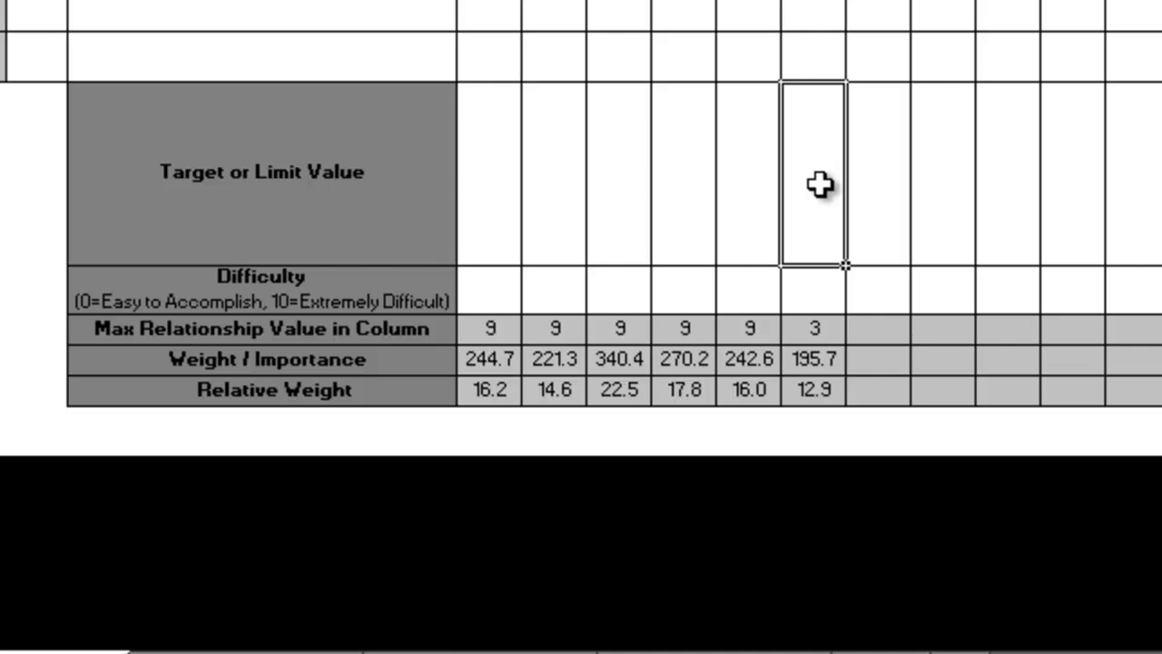
pyautogui.doubleClick(820, 185)
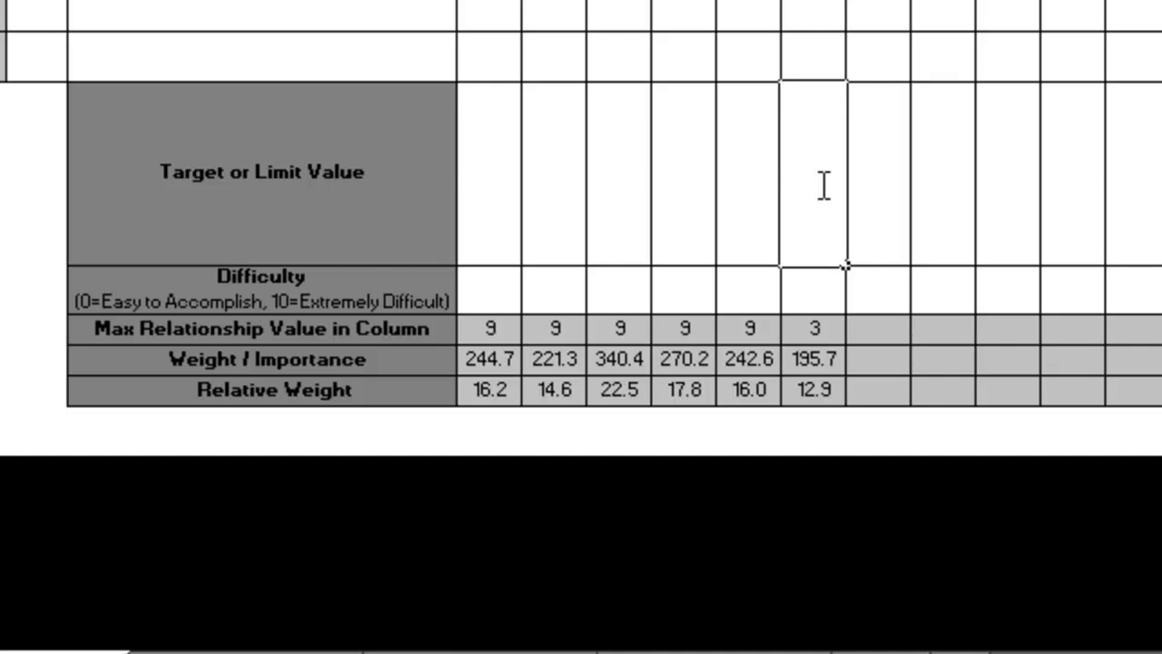
pyautogui.write('808')
pyautogui.write('kg')
pyautogui.press('Return')
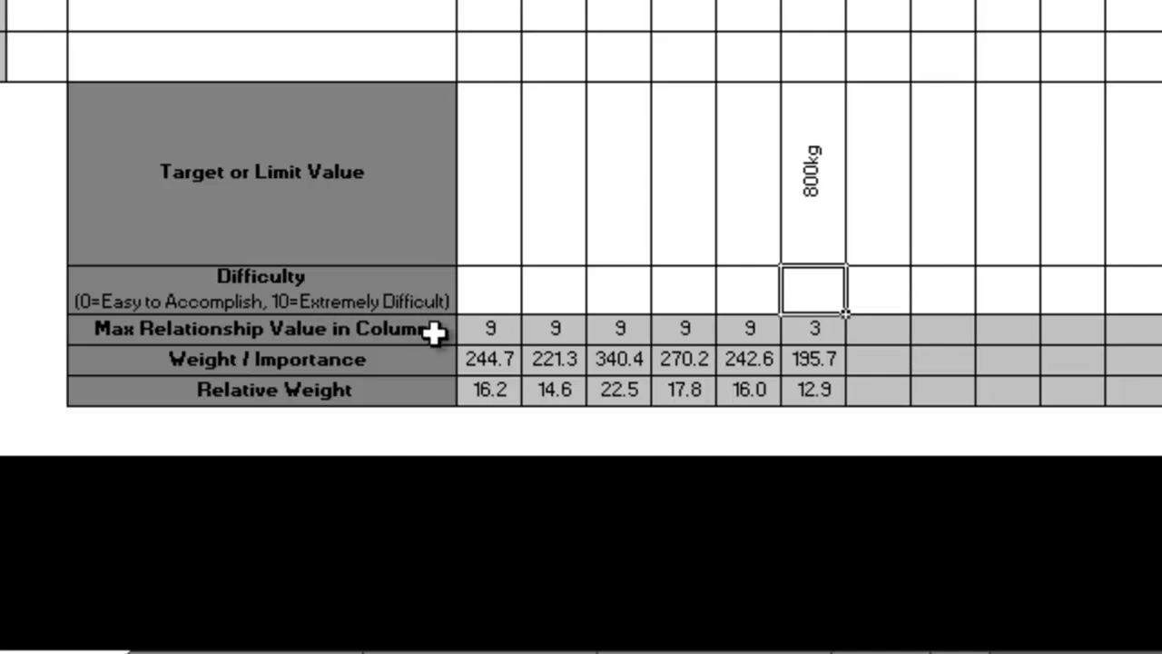
# Set the difficulty to 9 for Peso and 6 for Automatización.
pyautogui.write('9')
pyautogui.press('Left')
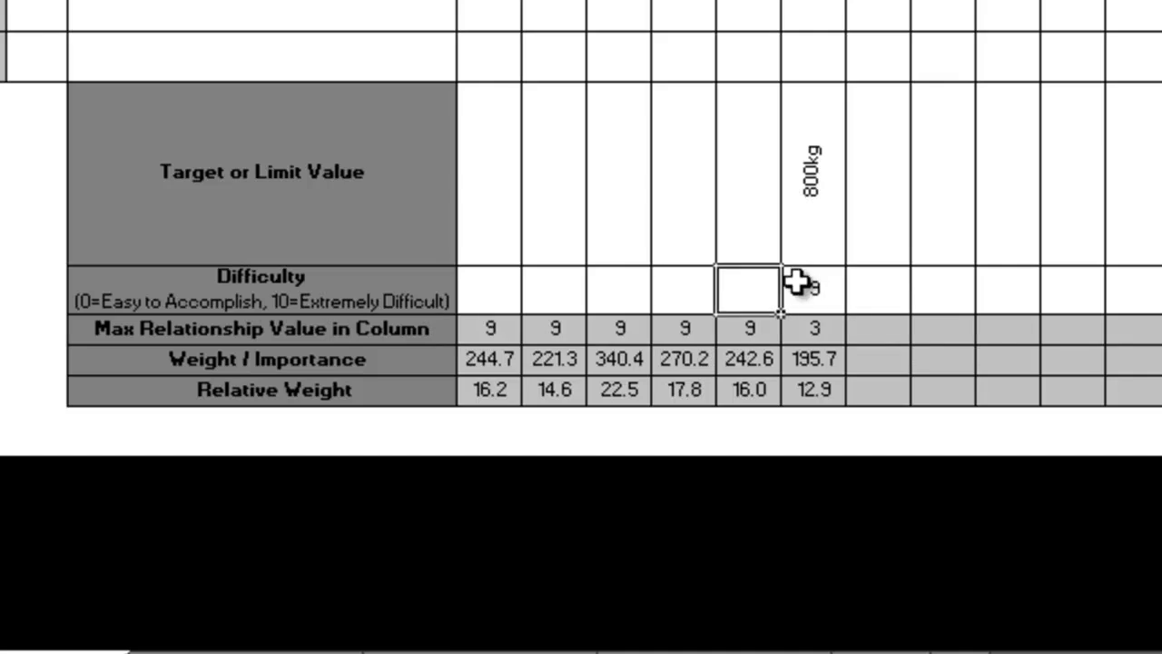
pyautogui.scroll(5, 796, 282)
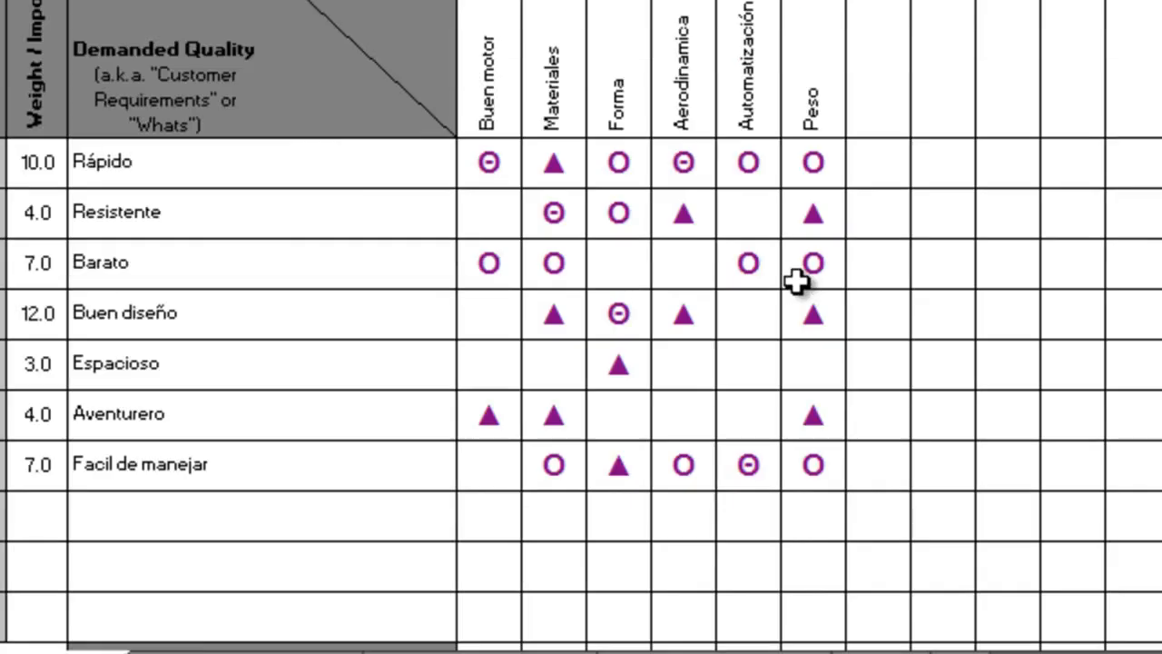
pyautogui.scroll(-3, 797, 283)
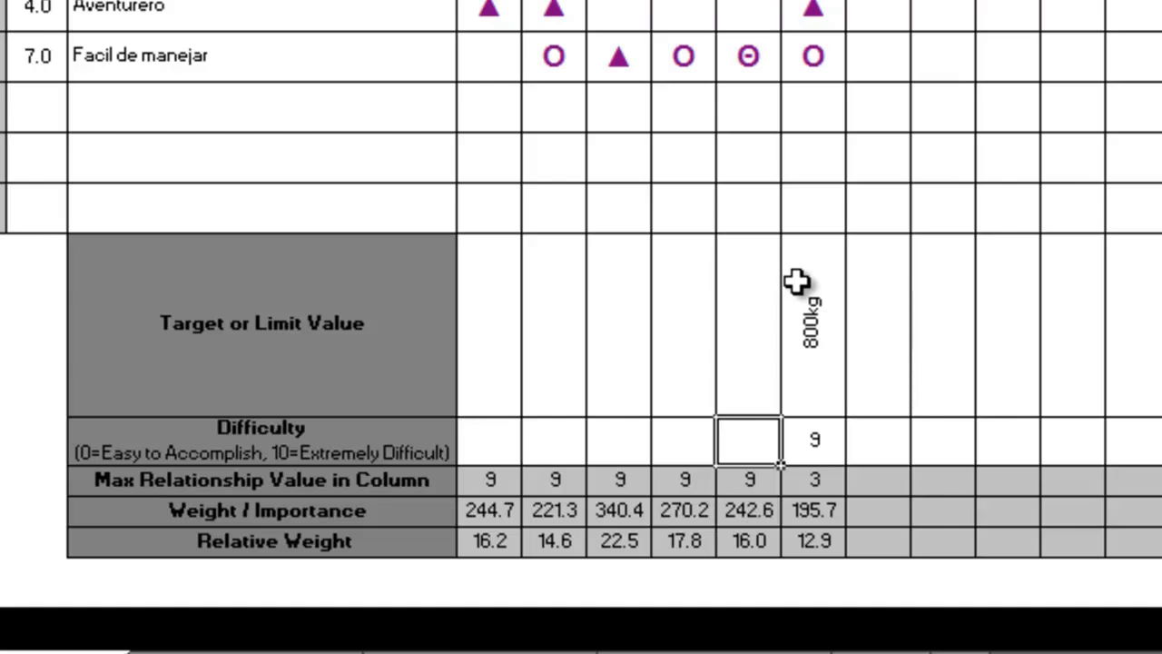
pyautogui.write('6')
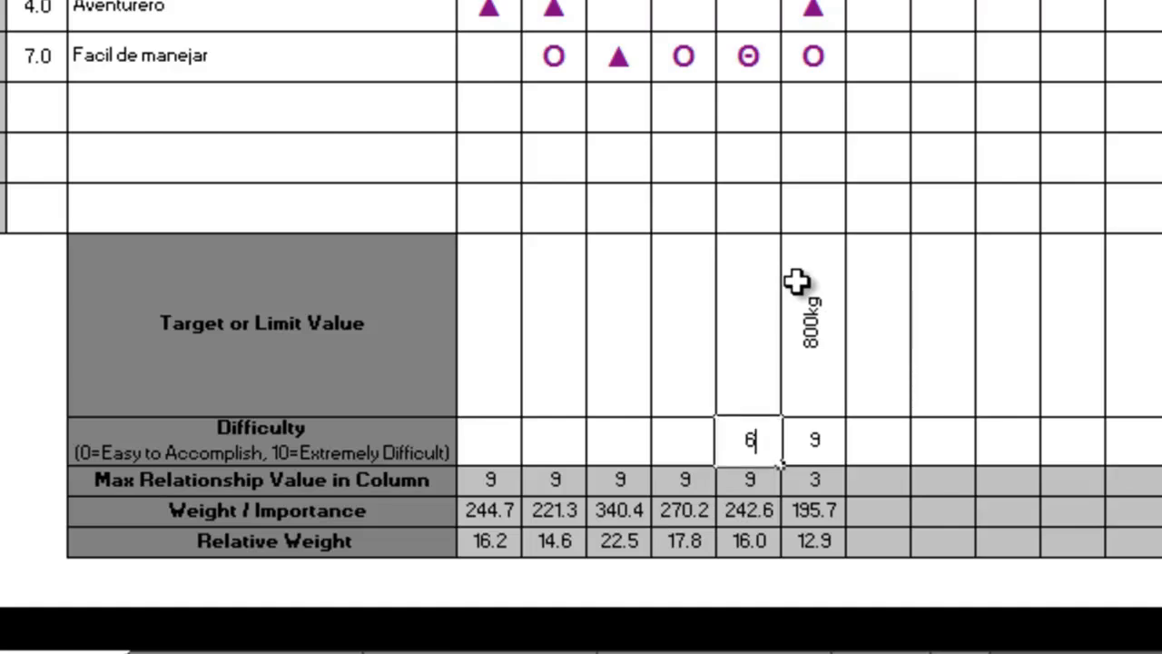
pyautogui.press('Left')
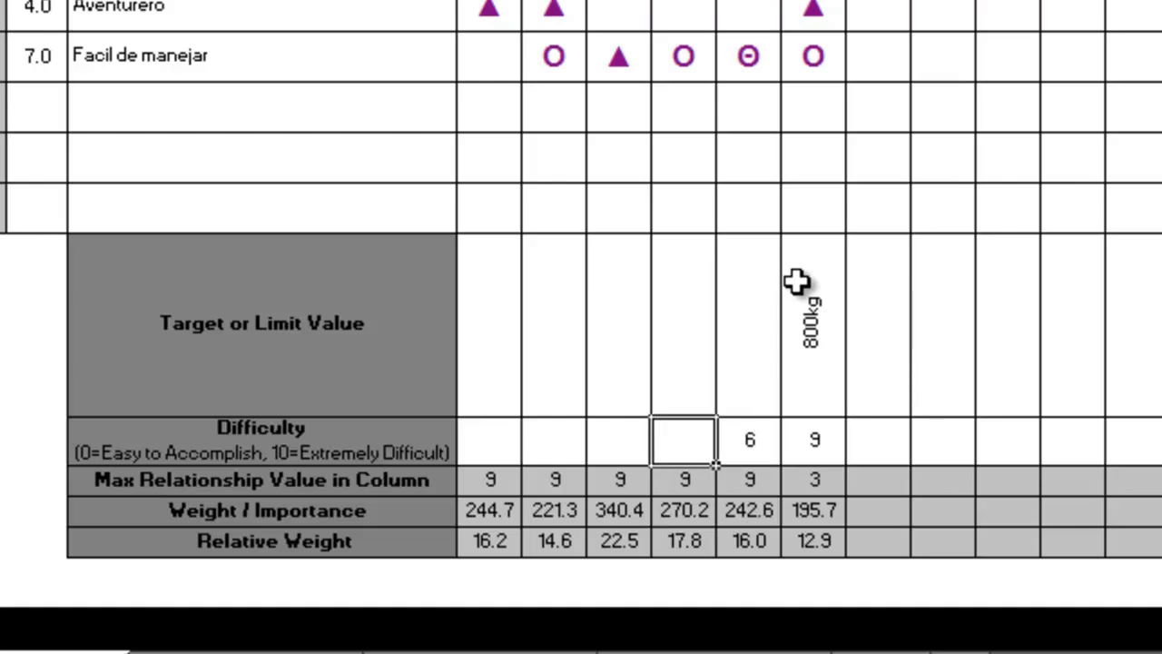
# Set the difficulty to 5 for both Aerodinamica and Forma.
pyautogui.write('5')
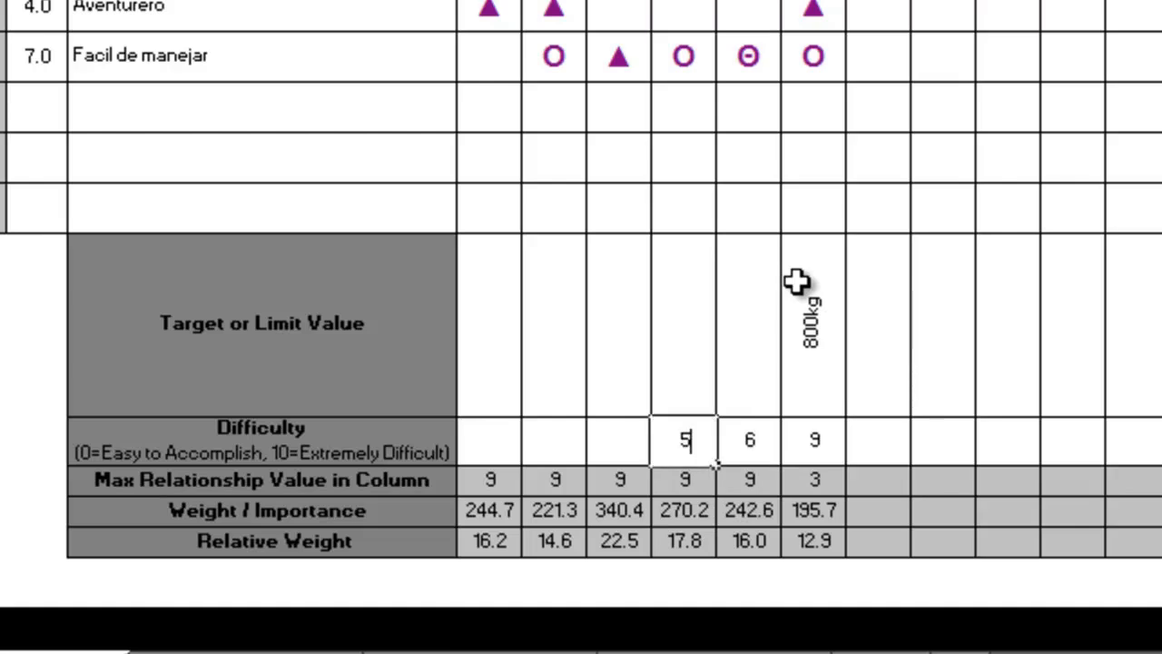
pyautogui.press('Left')
pyautogui.scroll(3, 795, 282)
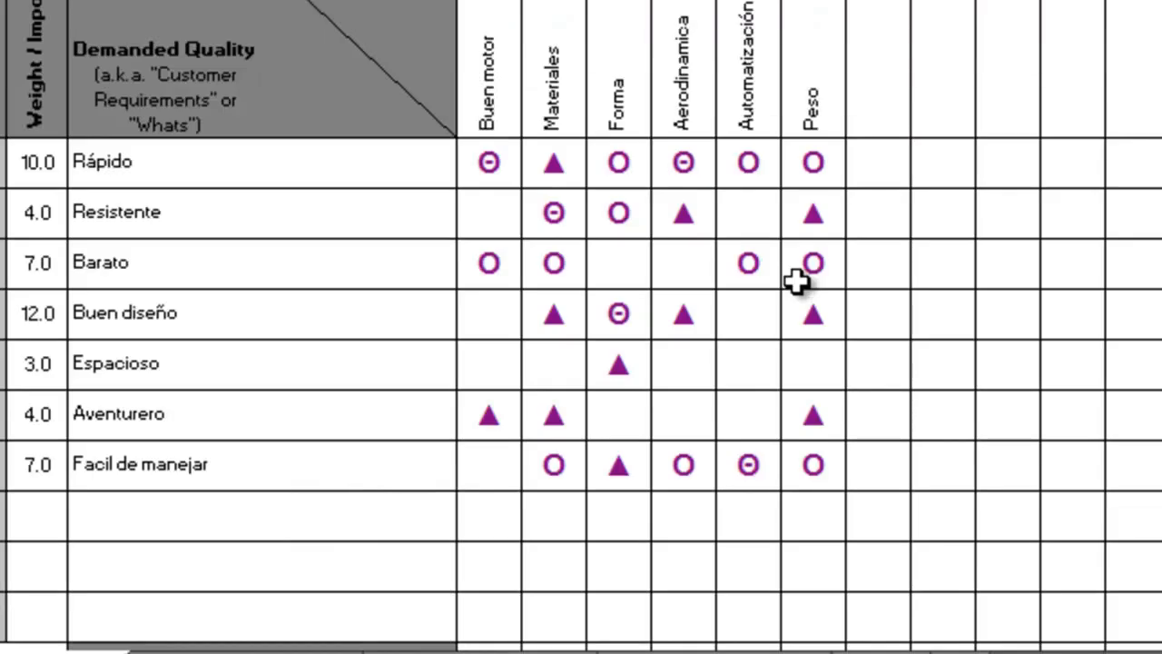
pyautogui.scroll(-3, 795, 282)
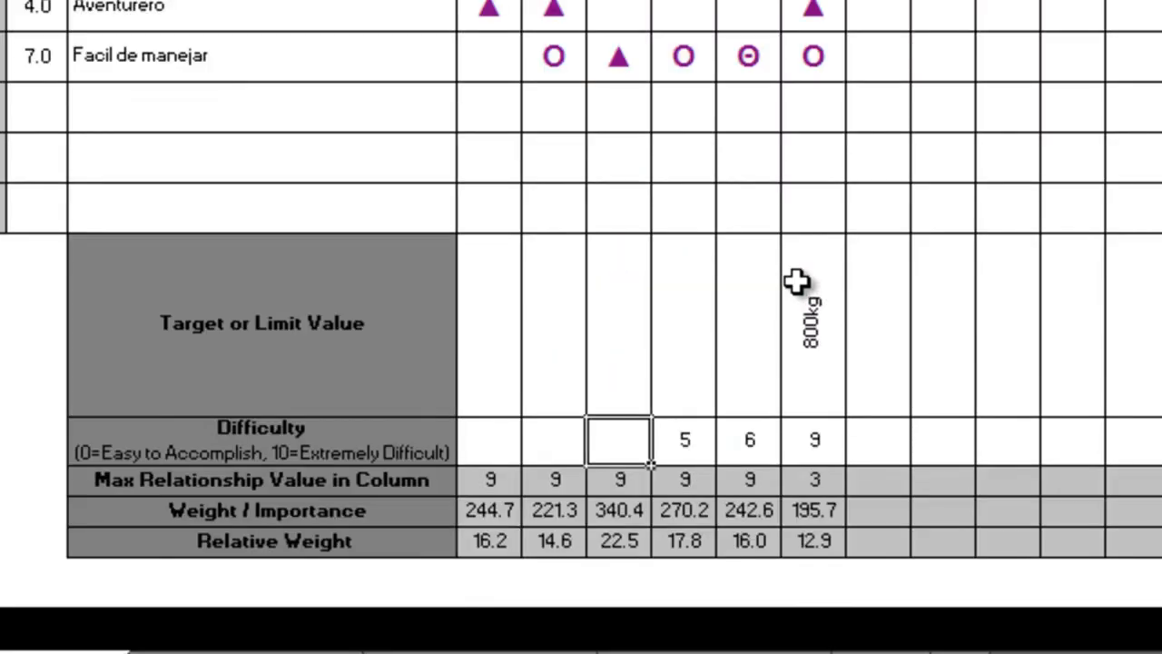
pyautogui.write('5')
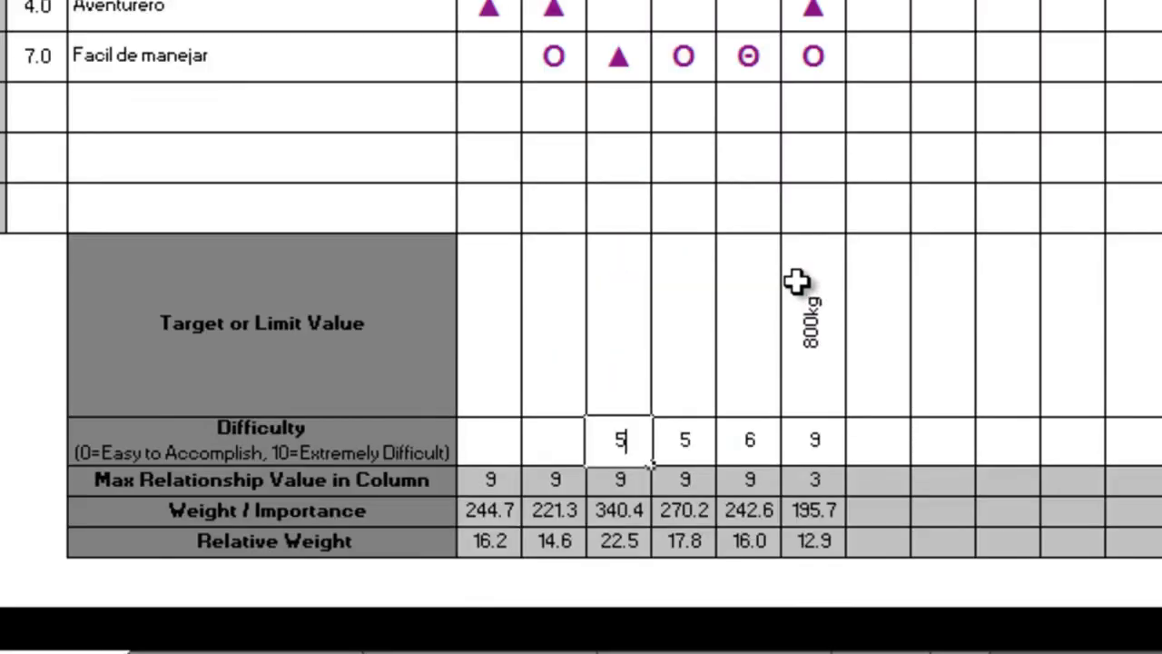
pyautogui.press('Left')
# Set the difficulty to 6 for Materiales and 5 for Buen motor.
pyautogui.scroll(3, 796, 282)
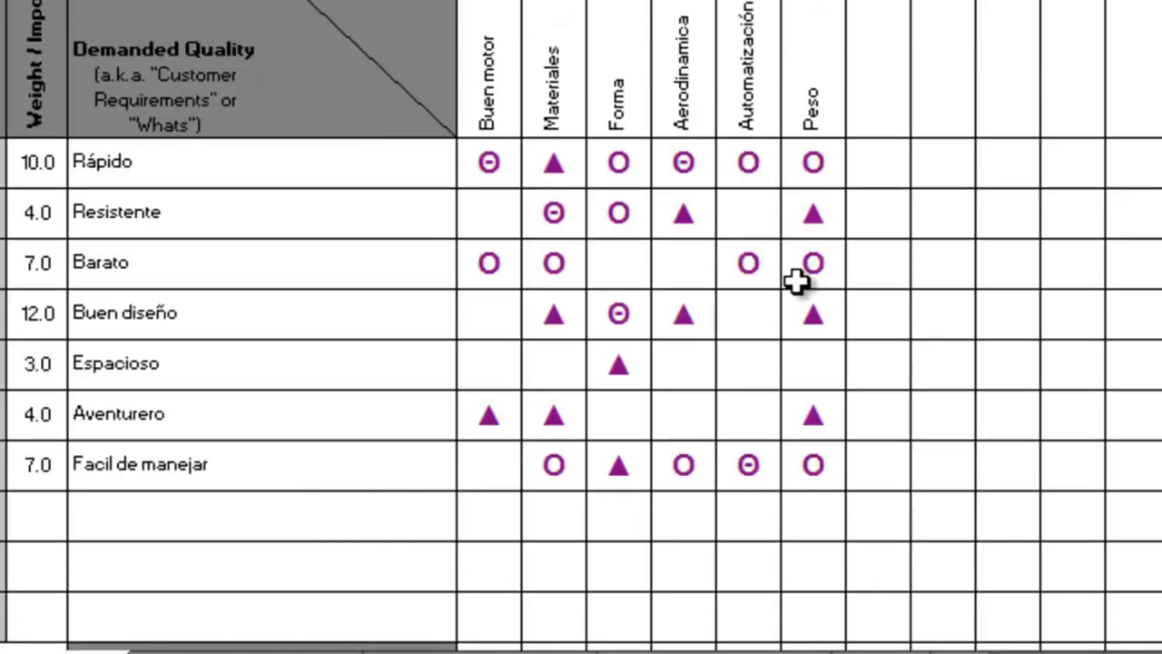
pyautogui.scroll(-3, 795, 282)
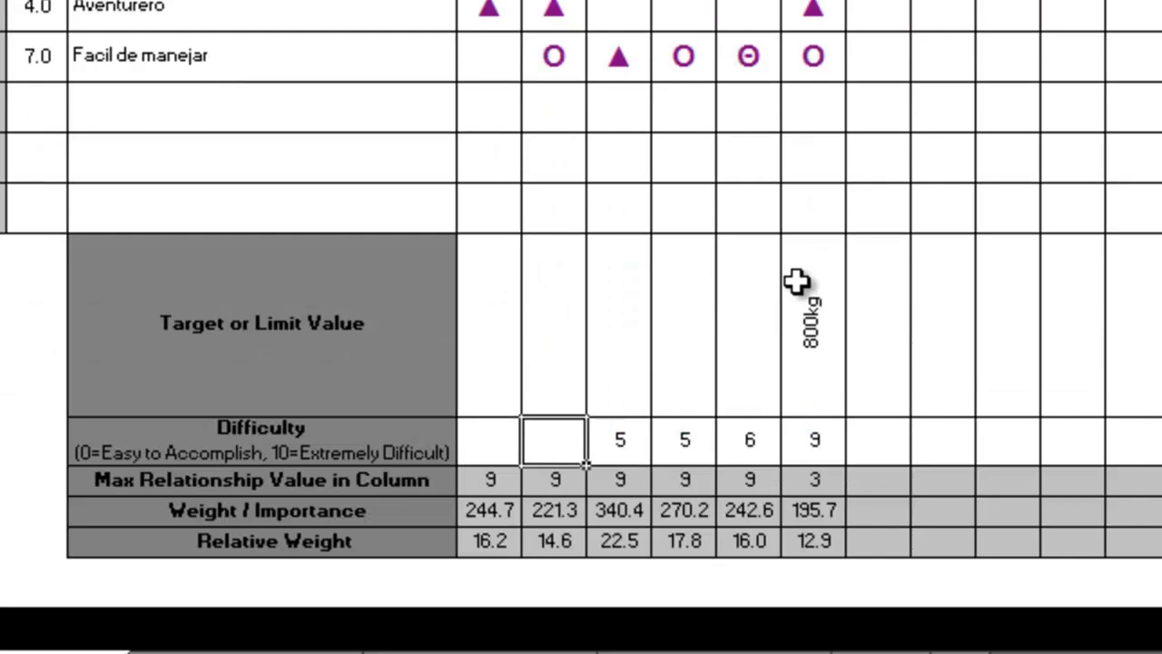
pyautogui.write('6')
pyautogui.press('Left')
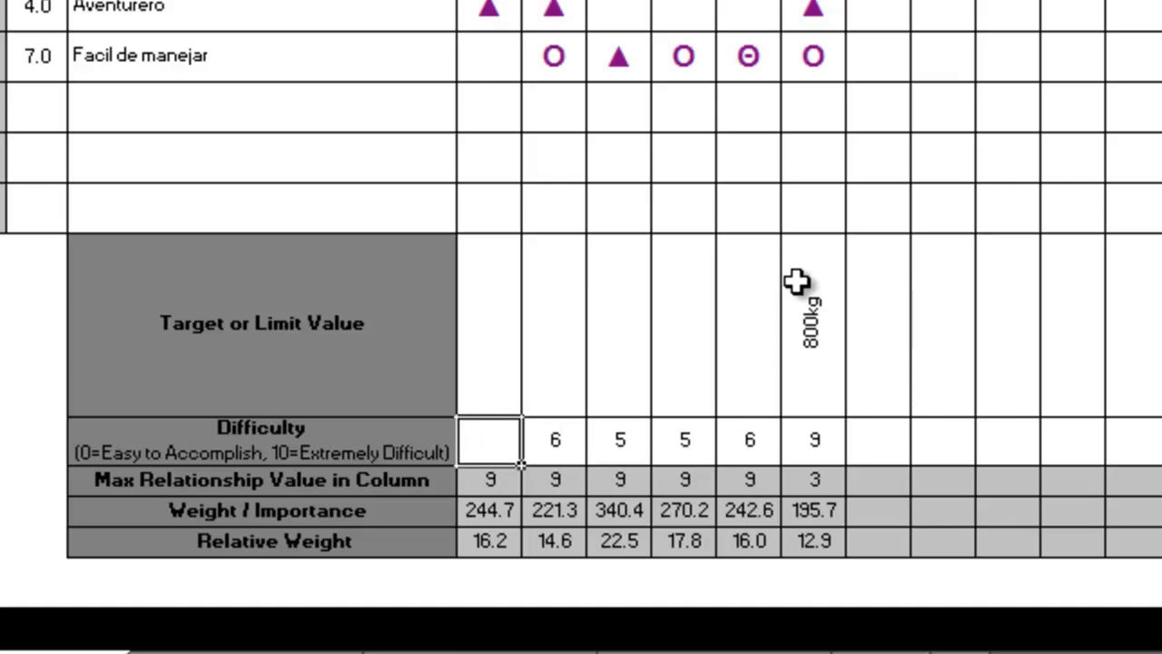
pyautogui.write('5')
pyautogui.press('Right')
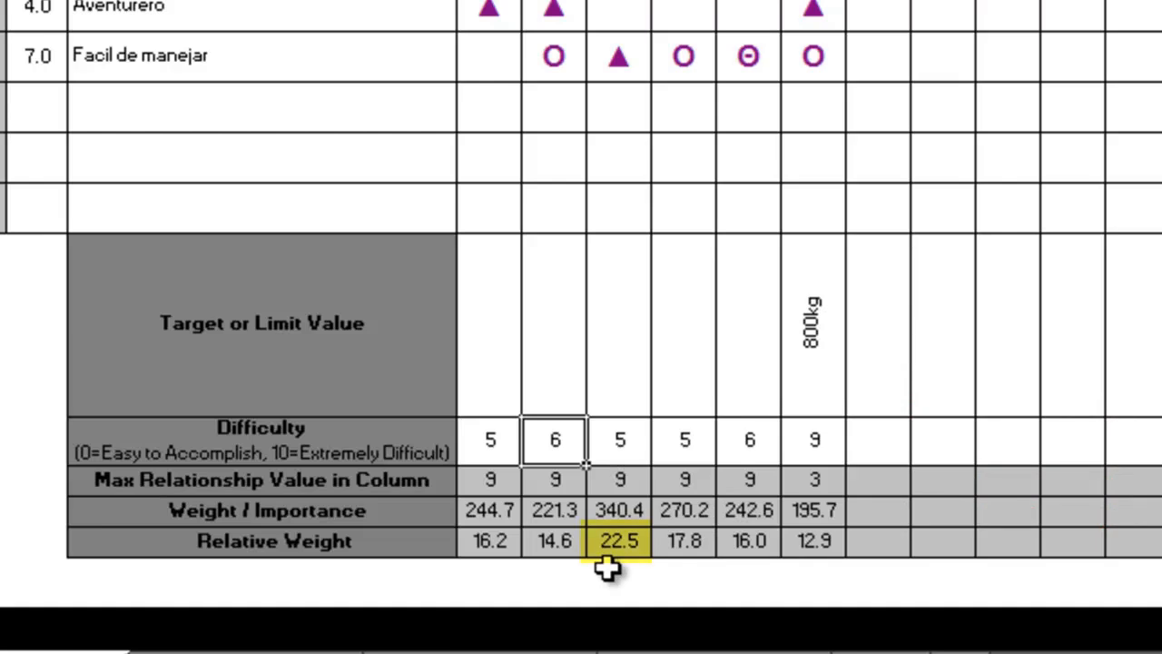
# Examine the third column's target cell and relative weight against its quality characteristic heading and relationship symbols.
pyautogui.click(623, 355)
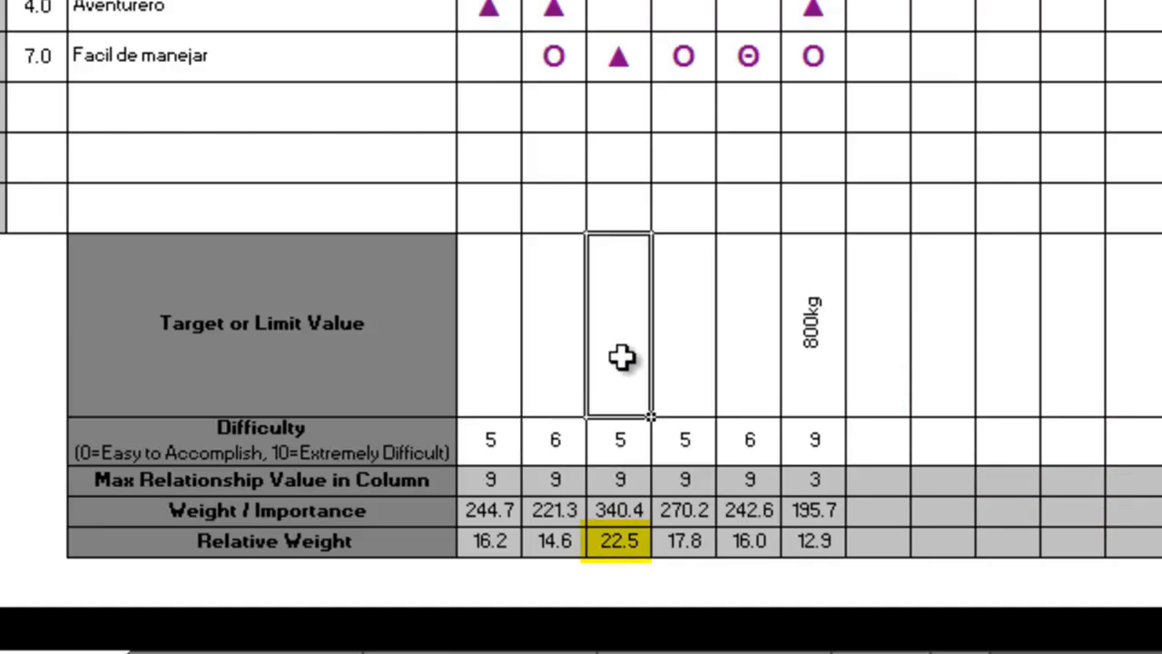
pyautogui.scroll(2, 623, 355)
pyautogui.click(623, 215)
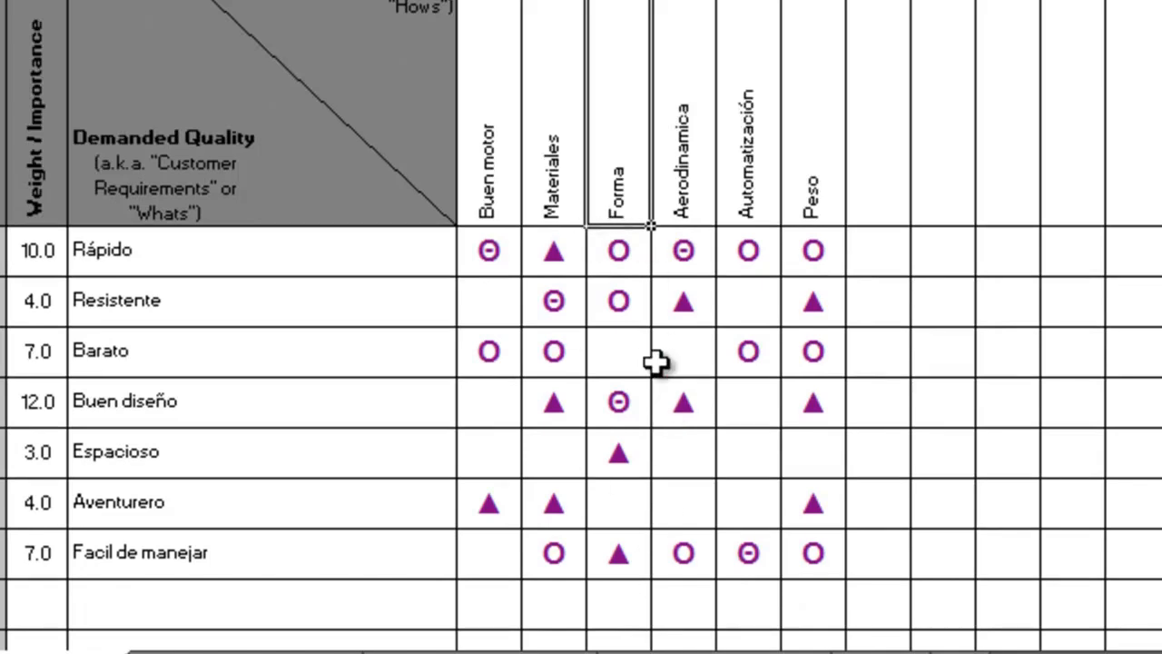
pyautogui.scroll(-4, 656, 362)
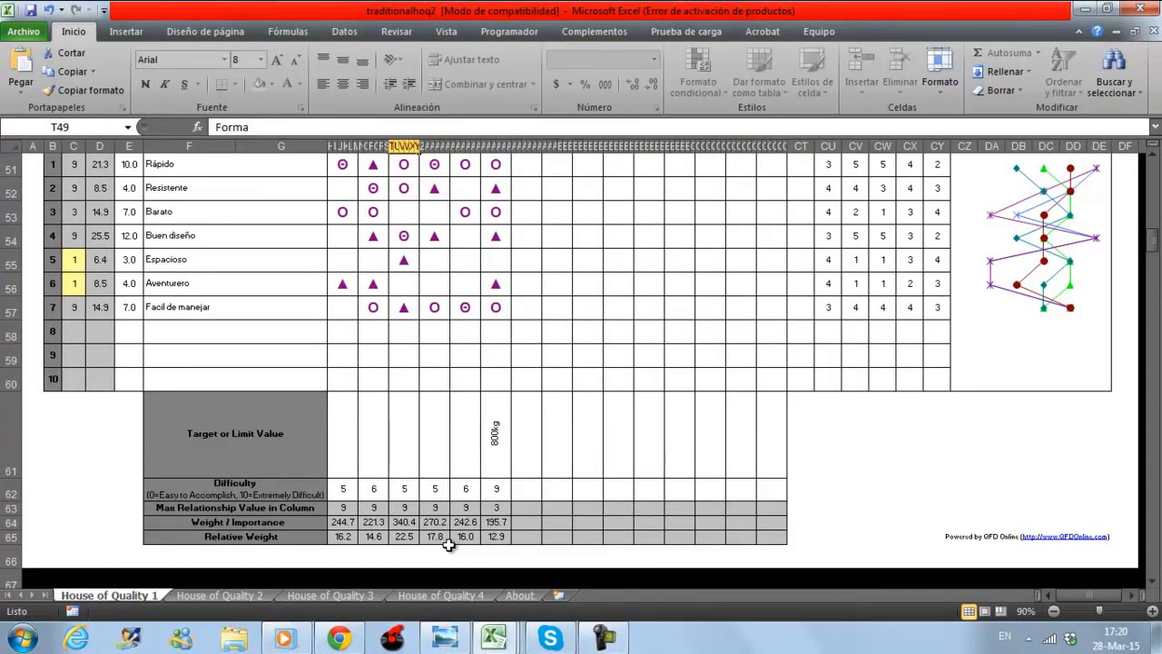
pyautogui.scroll(2, 448, 543)
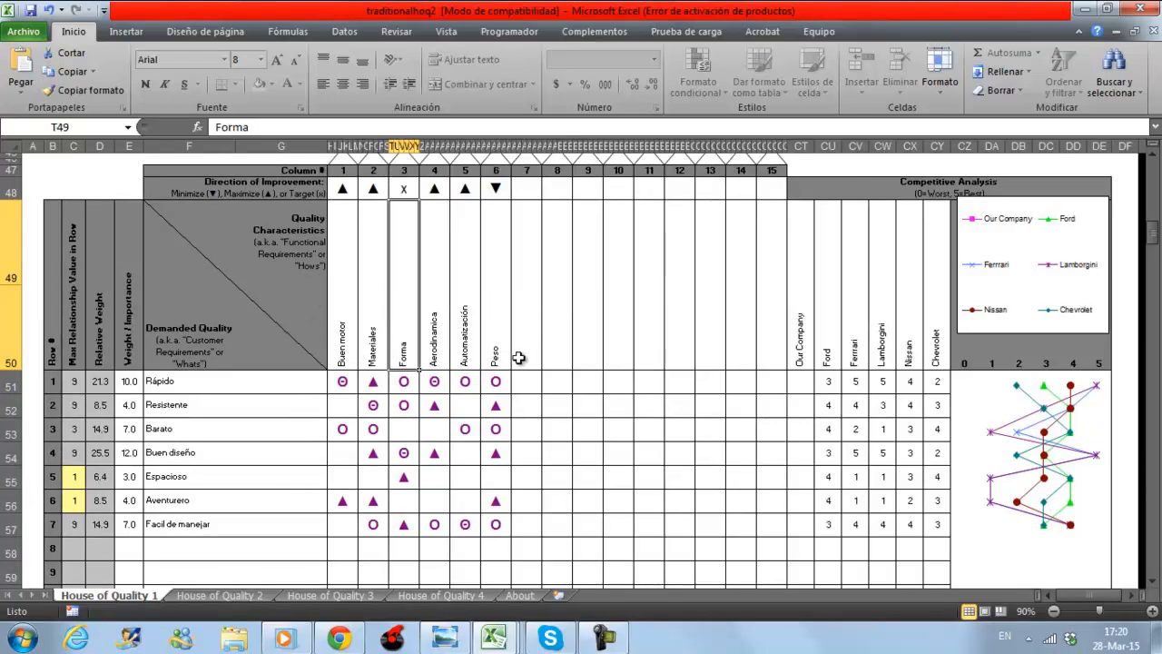
# Open the House of Quality 2 sheet and enter "Cigüeñales" as the quality characteristic of column 1.
pyautogui.click(220, 596)
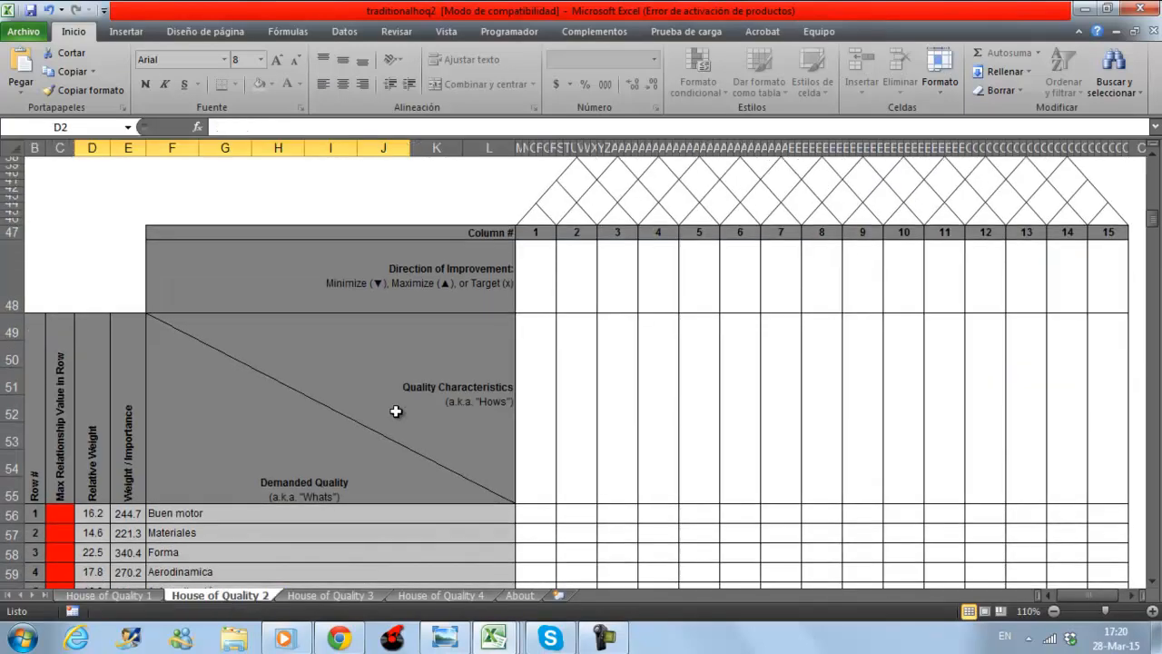
pyautogui.scroll(-4, 396, 411)
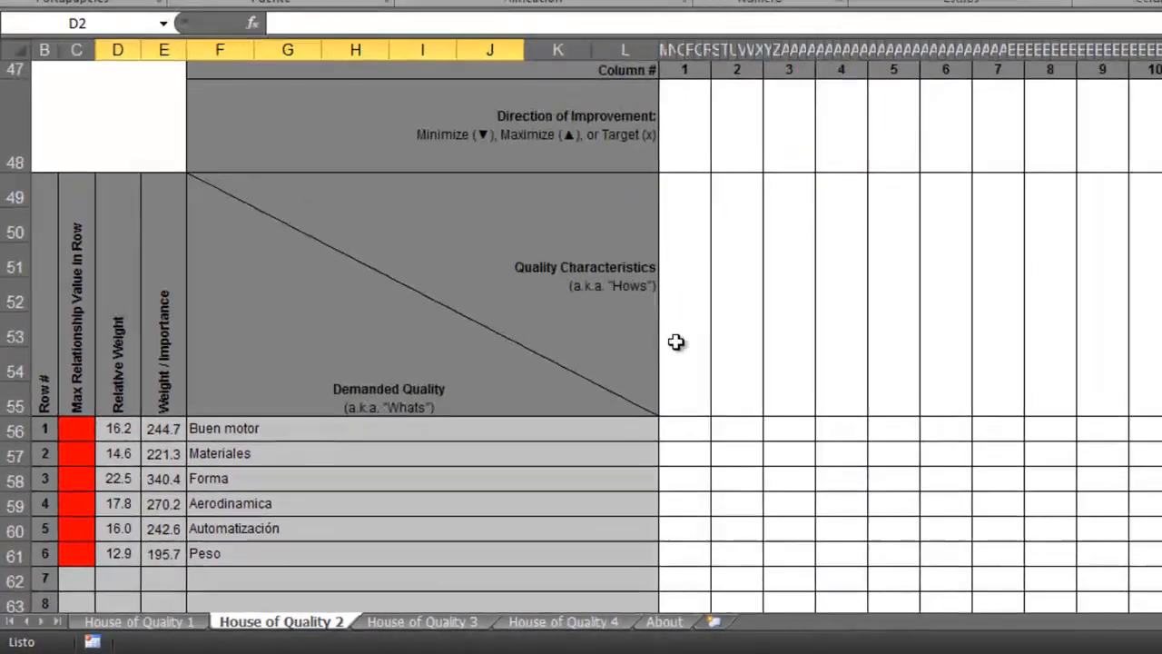
pyautogui.click(1016, 188)
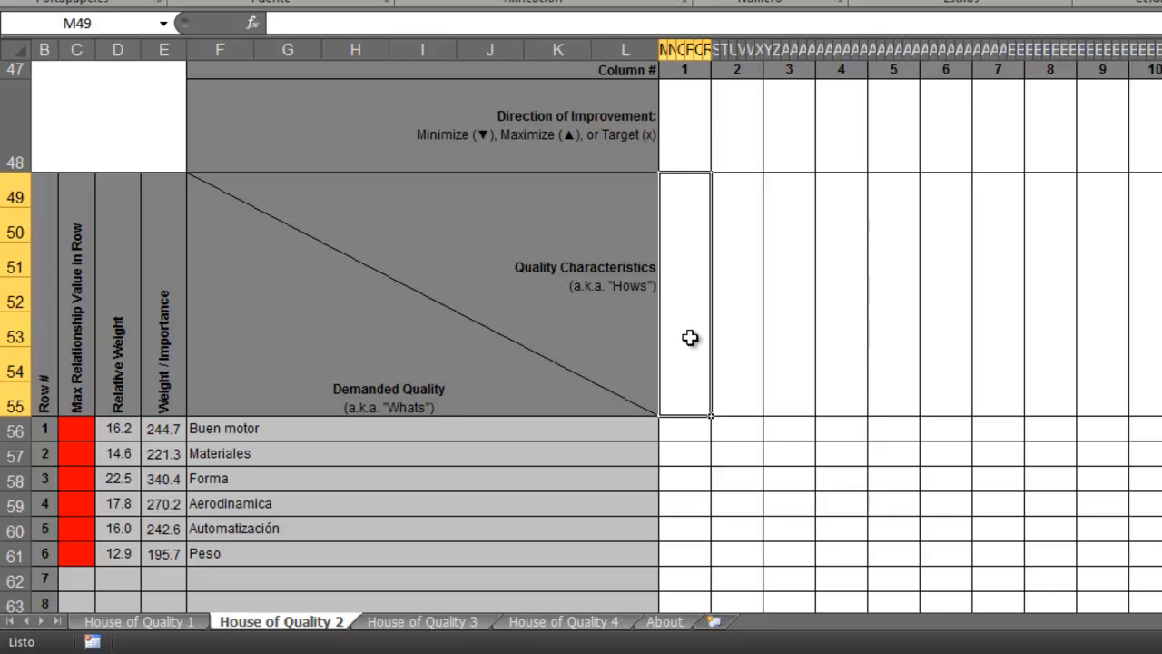
pyautogui.write('Cigüe')
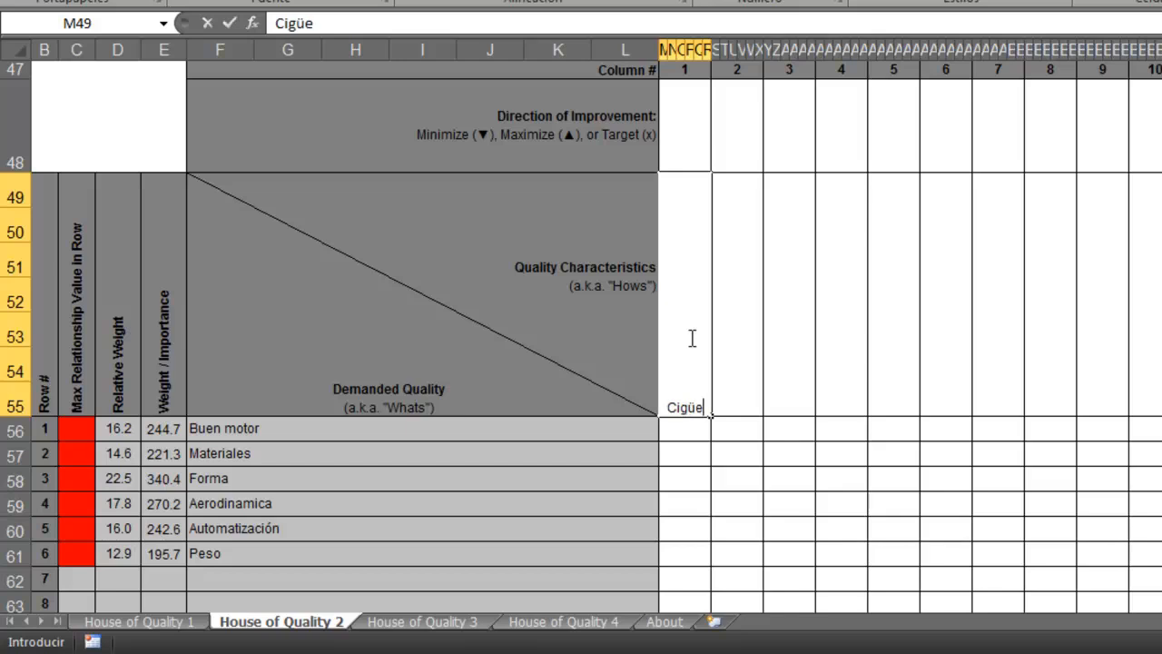
pyautogui.write('ñales')
pyautogui.press('Return')
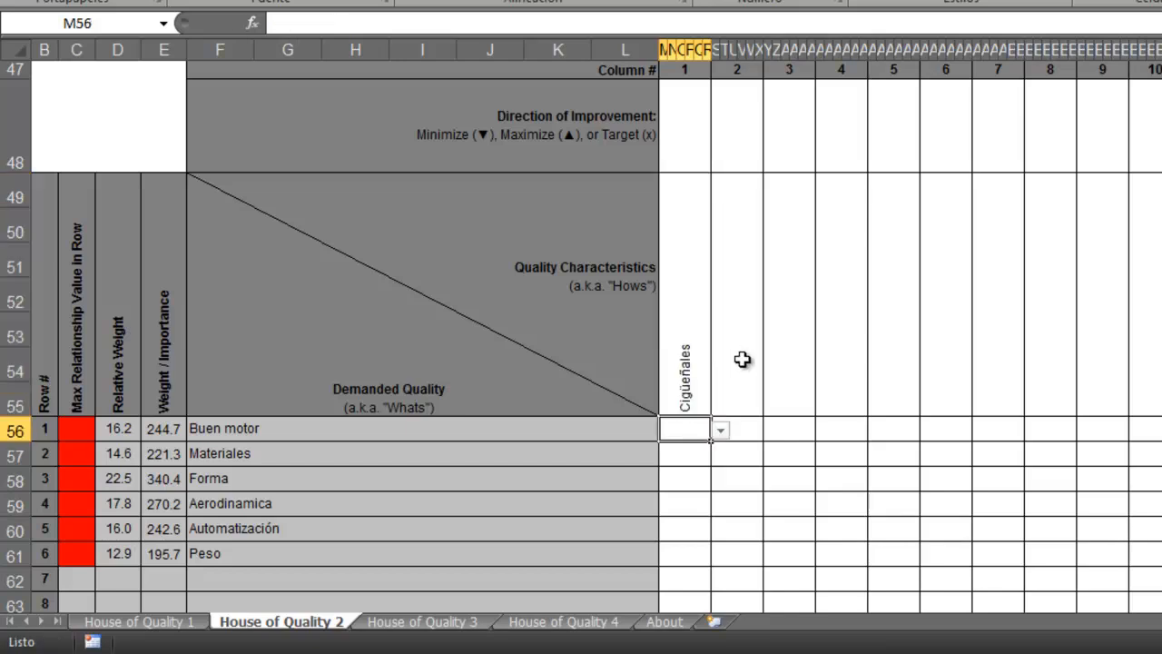
# Enter "Inyección / explosión" as the quality characteristic of column 2.
pyautogui.click(743, 360)
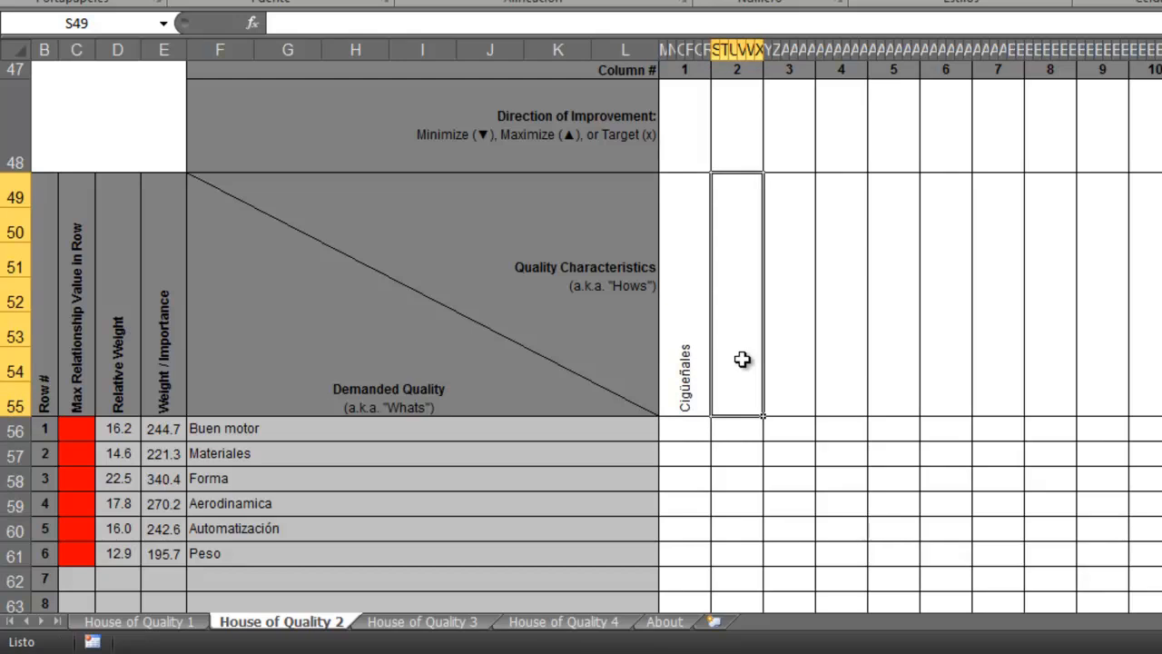
pyautogui.write('Inyecci')
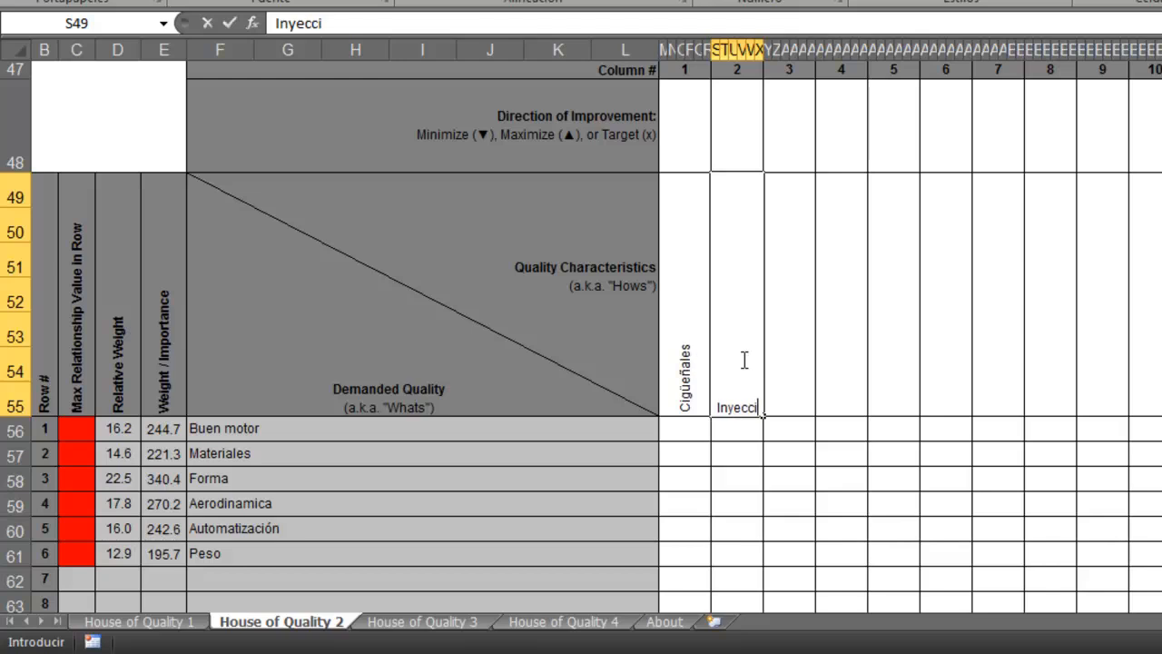
pyautogui.write('ón /')
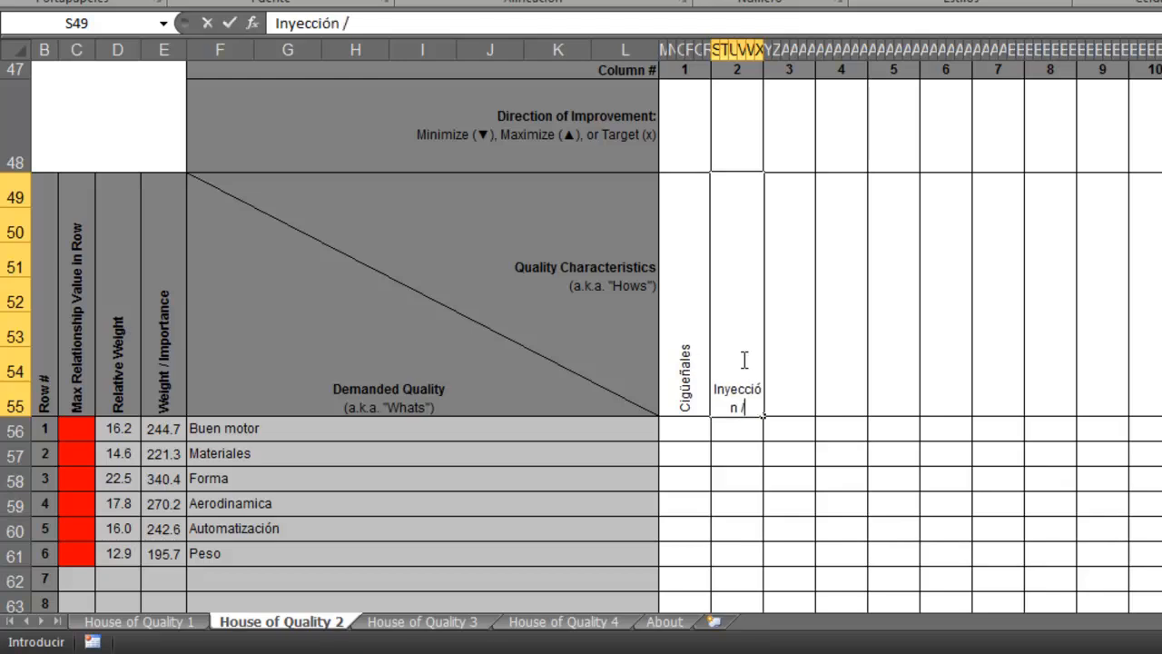
pyautogui.write(' explosi')
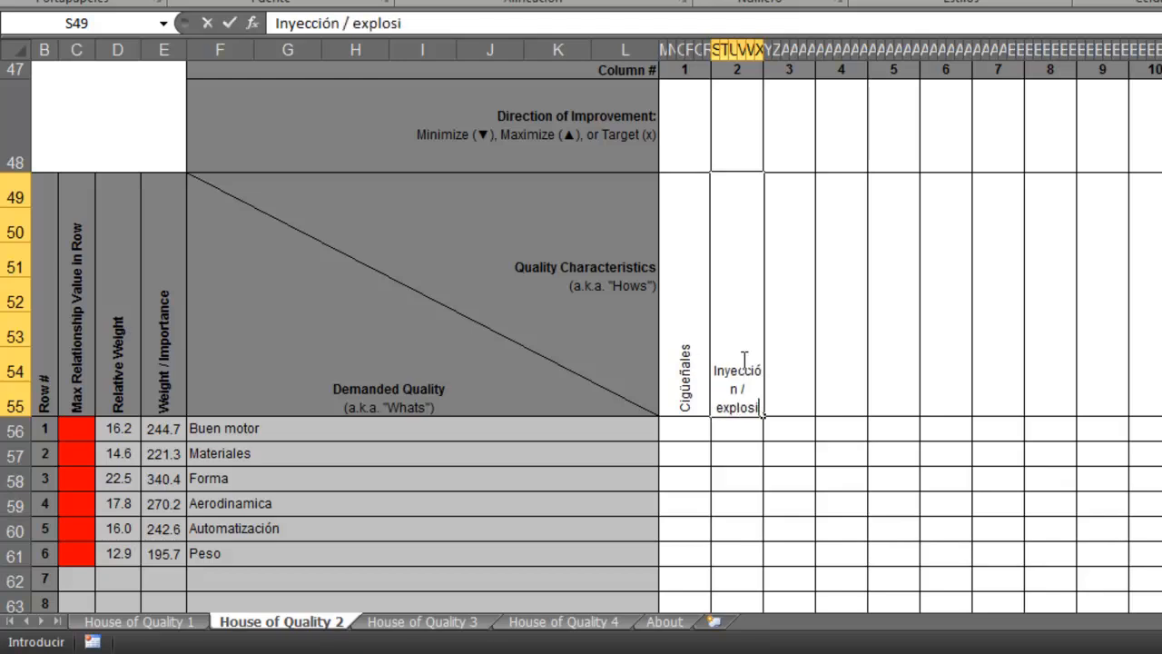
pyautogui.write('ón')
pyautogui.press('Return')
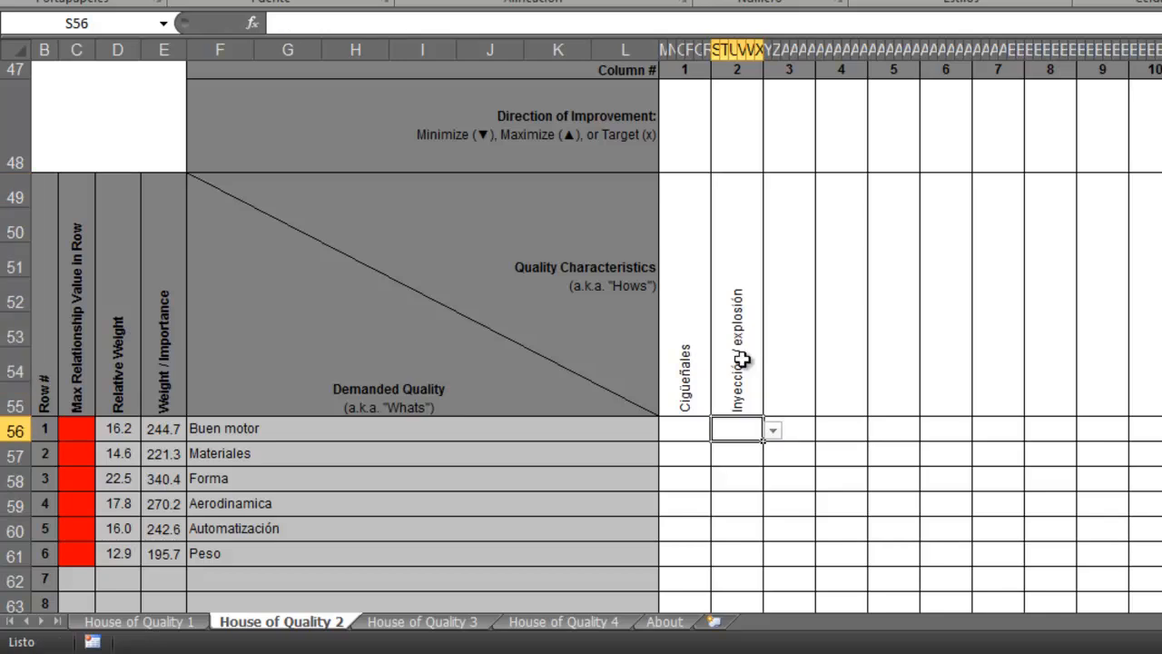
# Enter "Nanomateriales/ polimericos" as the quality characteristic of column 3.
pyautogui.click(792, 370)
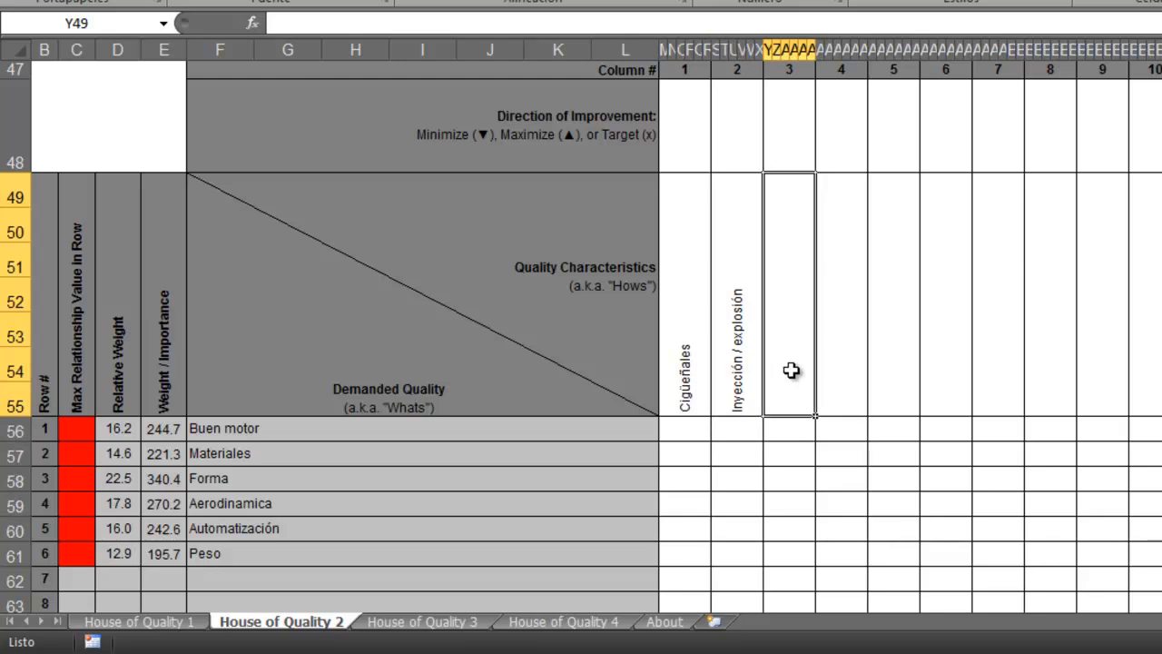
pyautogui.write('Nan')
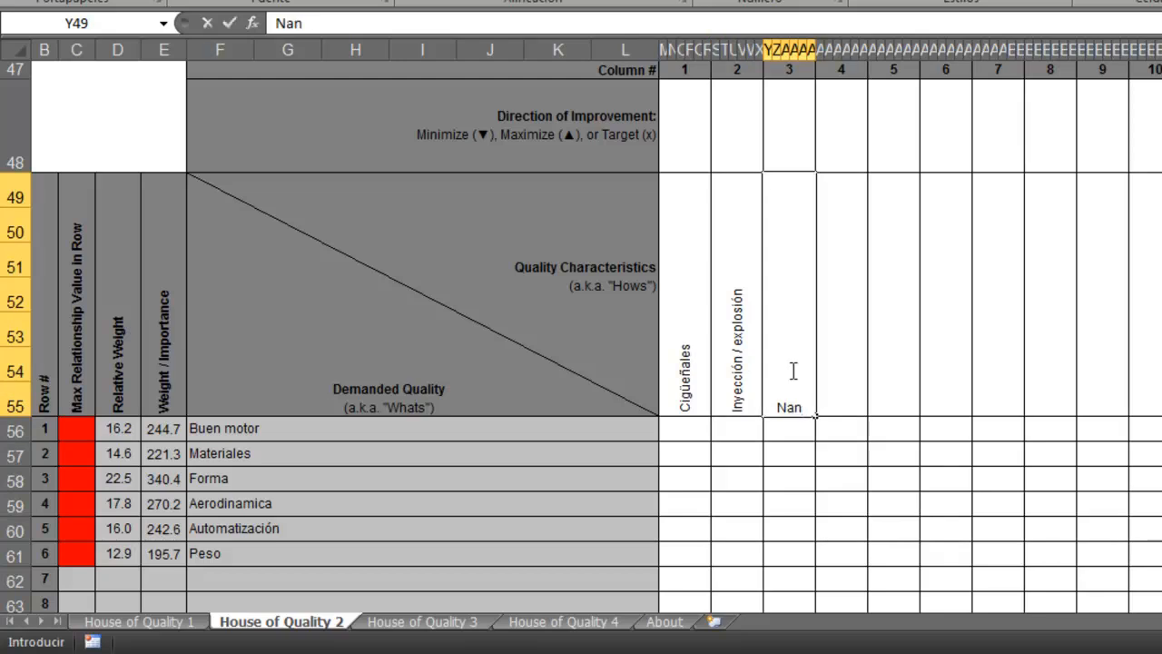
pyautogui.write('omateriles')
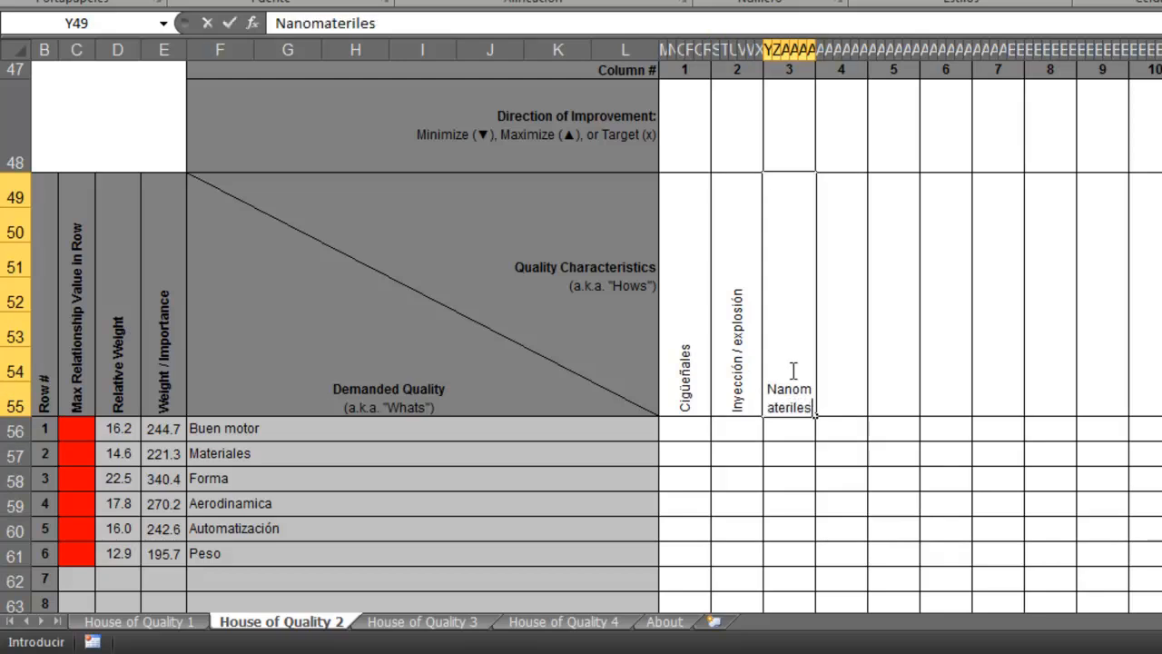
pyautogui.press('BackSpace')
pyautogui.press('BackSpace')
pyautogui.press('BackSpace')
pyautogui.write('ales/')
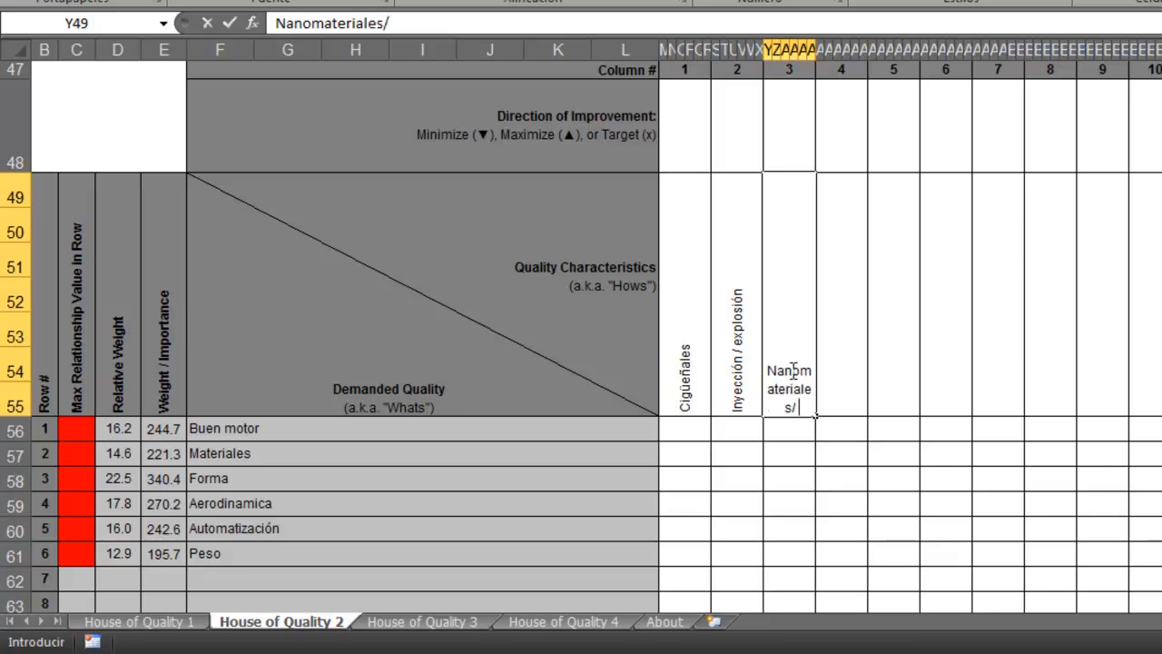
pyautogui.write(' polimericos')
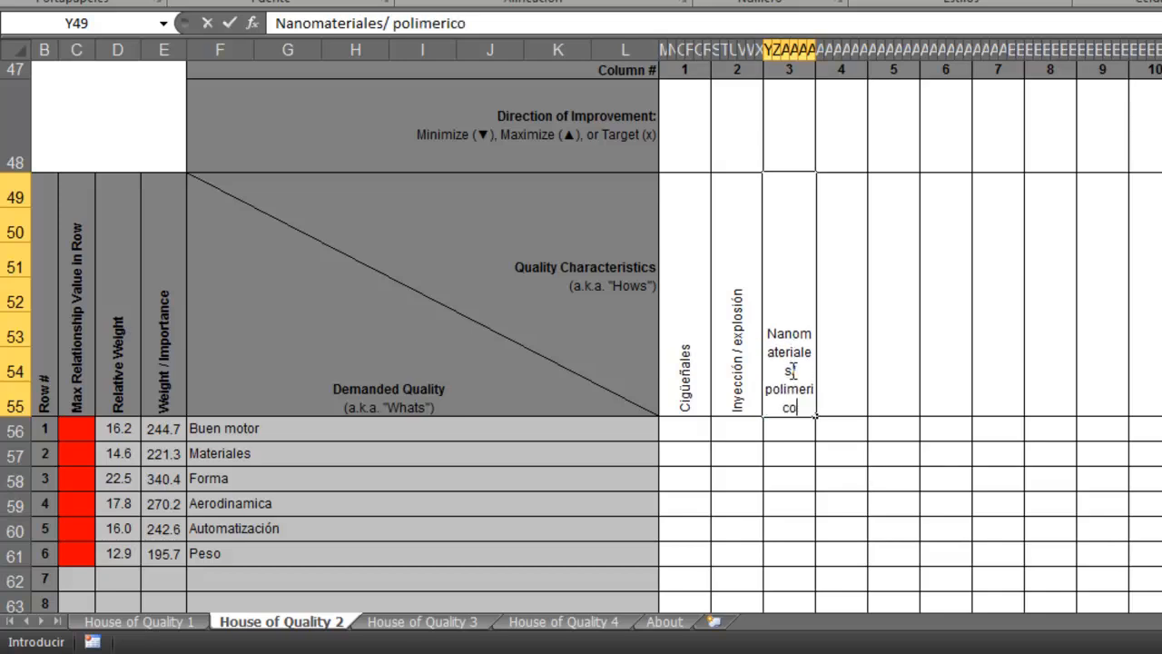
pyautogui.press('Return')
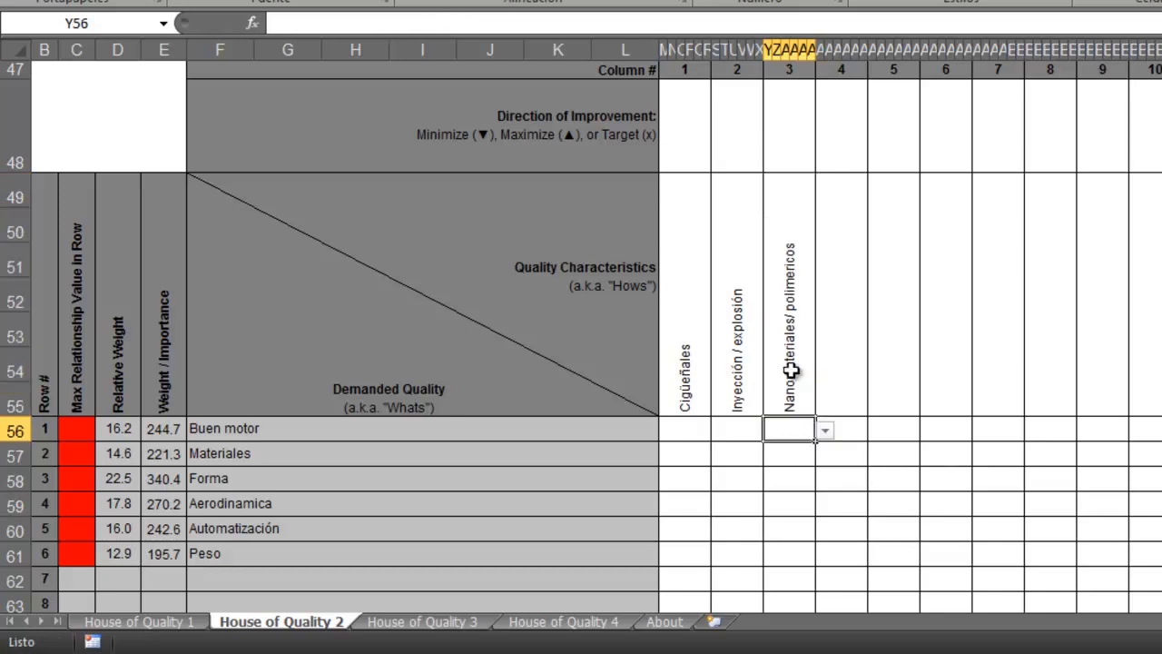
# Examine House of Quality 2 from its correlation roof through the relationship matrix to the target, difficulty and weight rows.
pyautogui.click(854, 377)
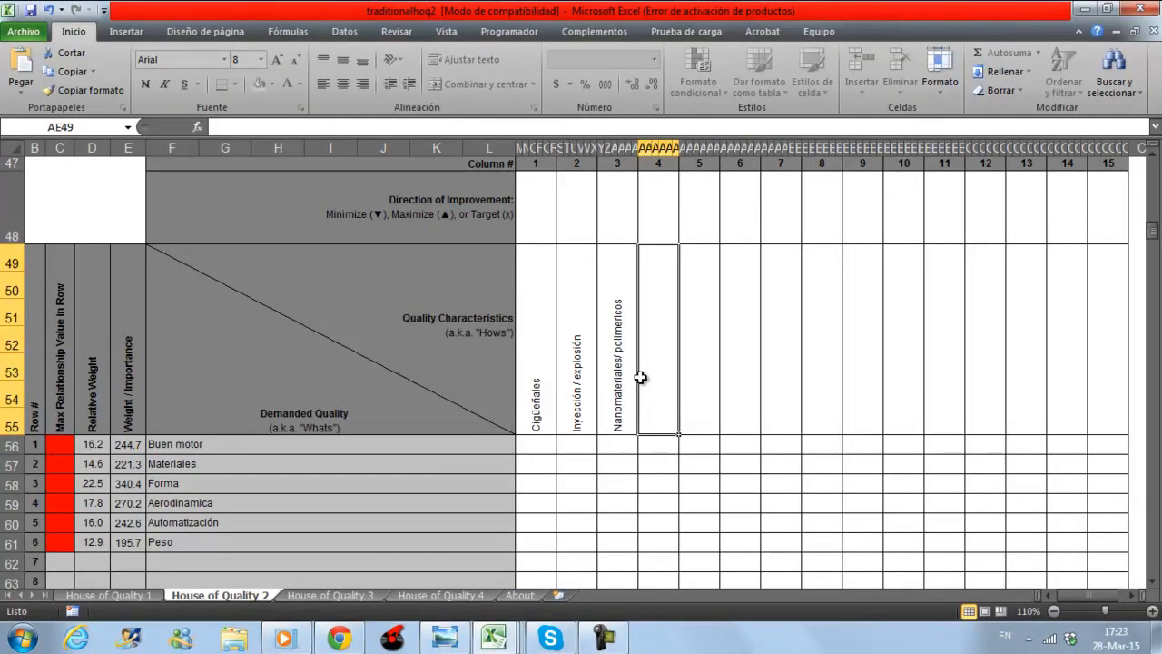
pyautogui.click(1155, 151)
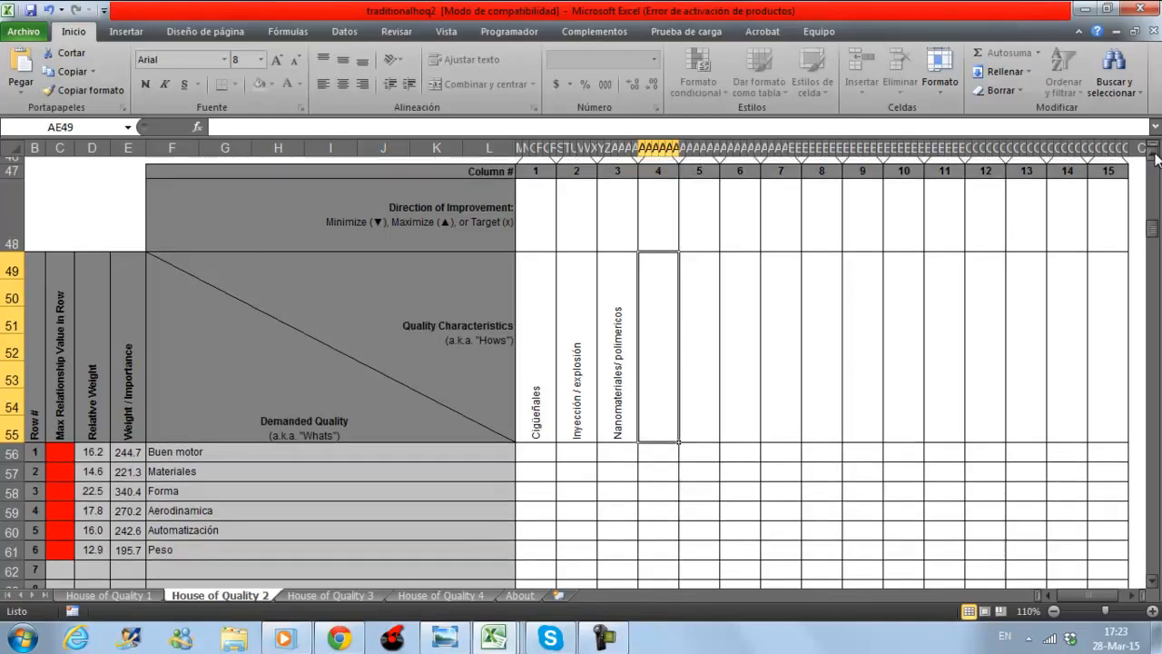
pyautogui.click(1154, 153)
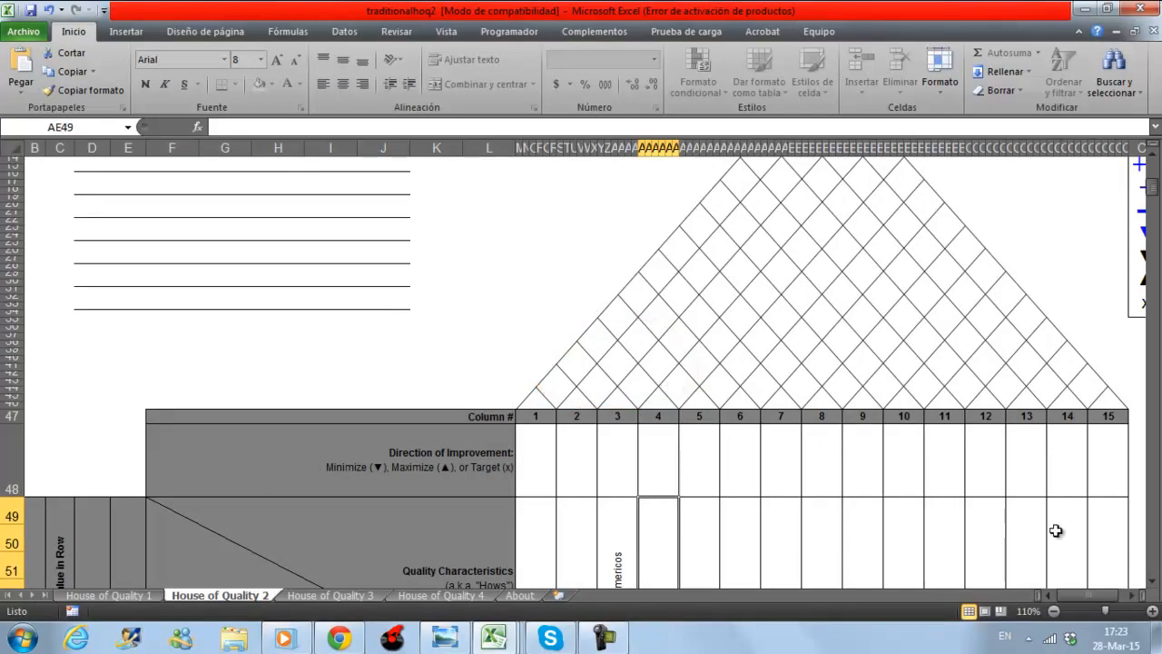
pyautogui.click(1155, 582)
pyautogui.click(1155, 582)
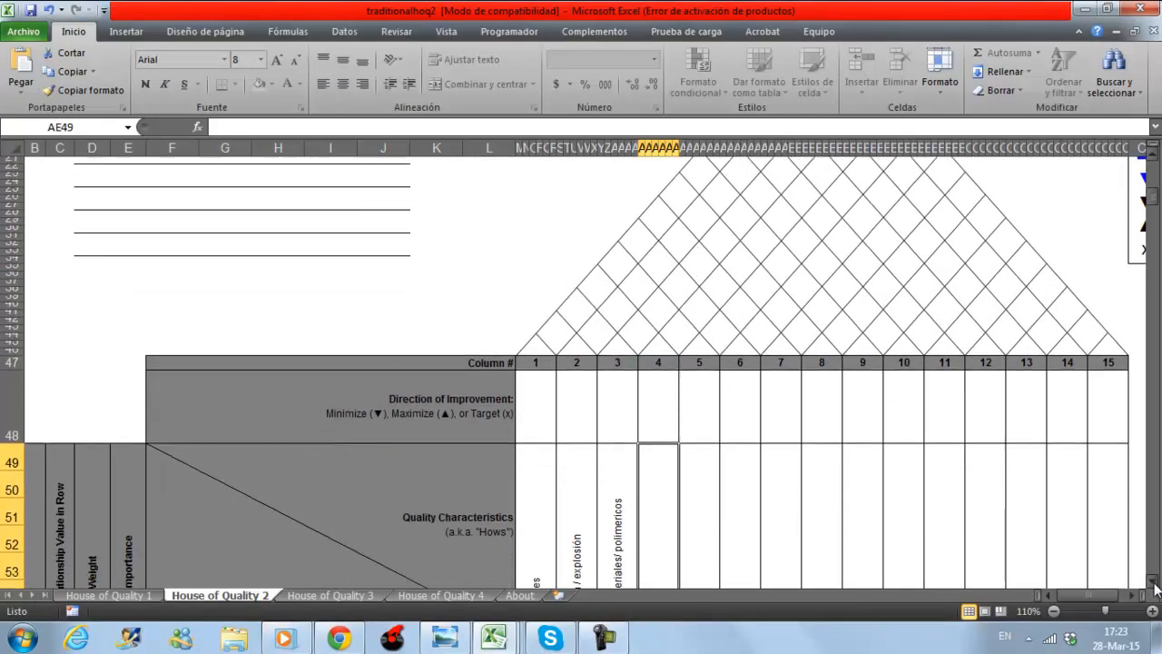
pyautogui.click(1156, 582)
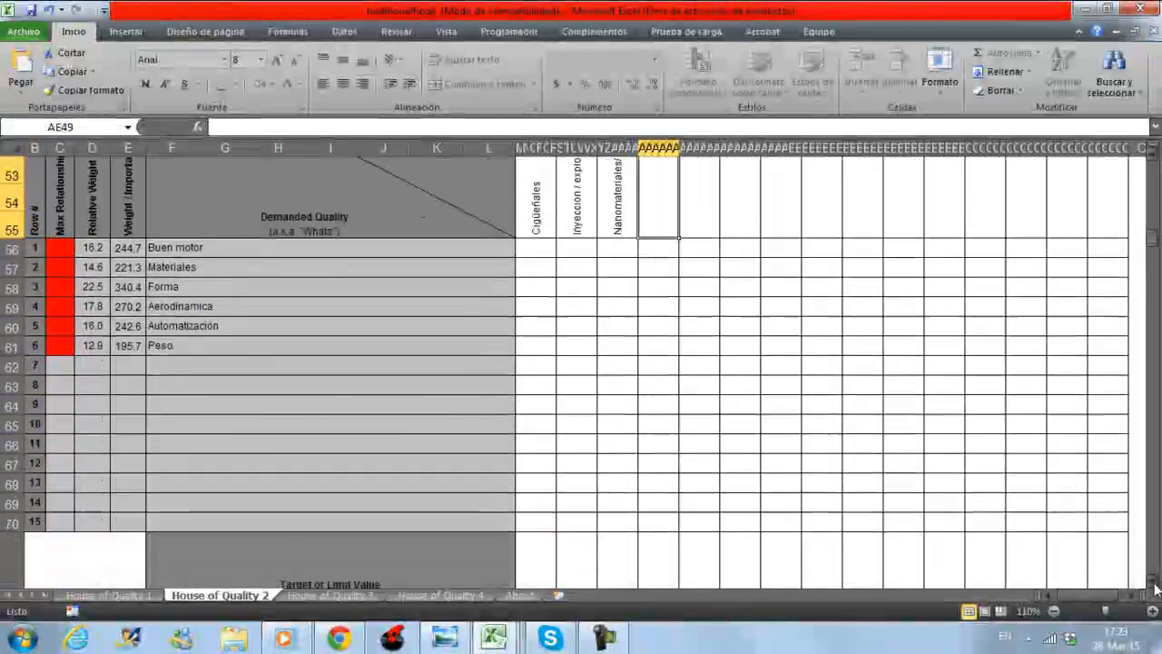
pyautogui.click(1155, 586)
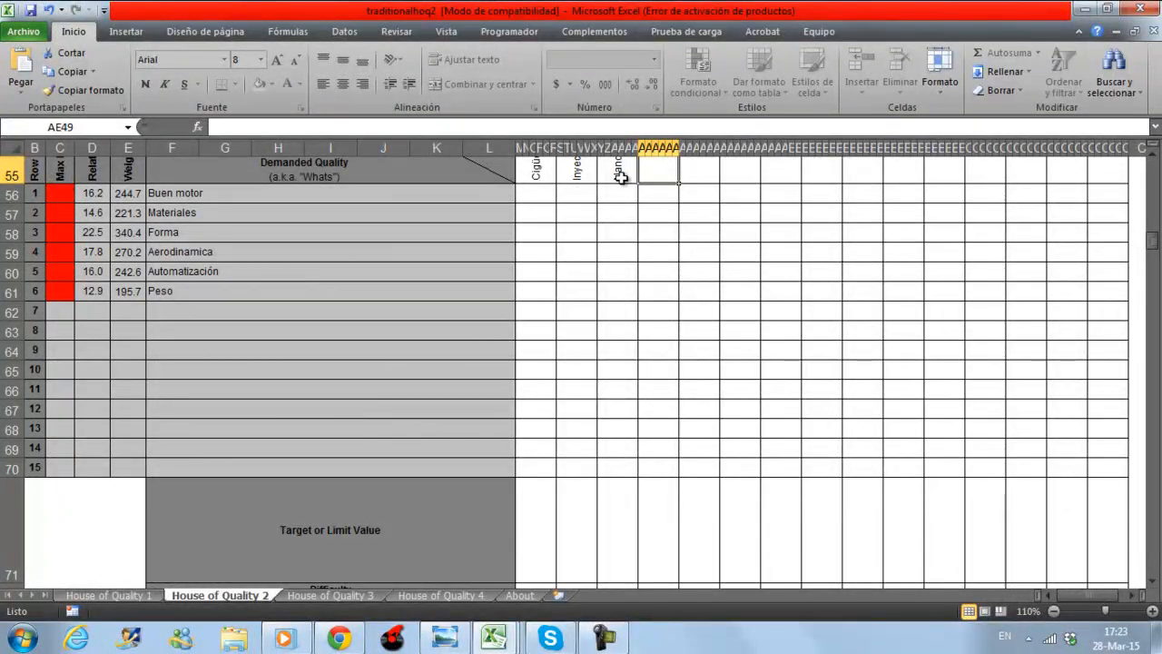
pyautogui.click(1155, 581)
pyautogui.scroll(-5, 1156, 587)
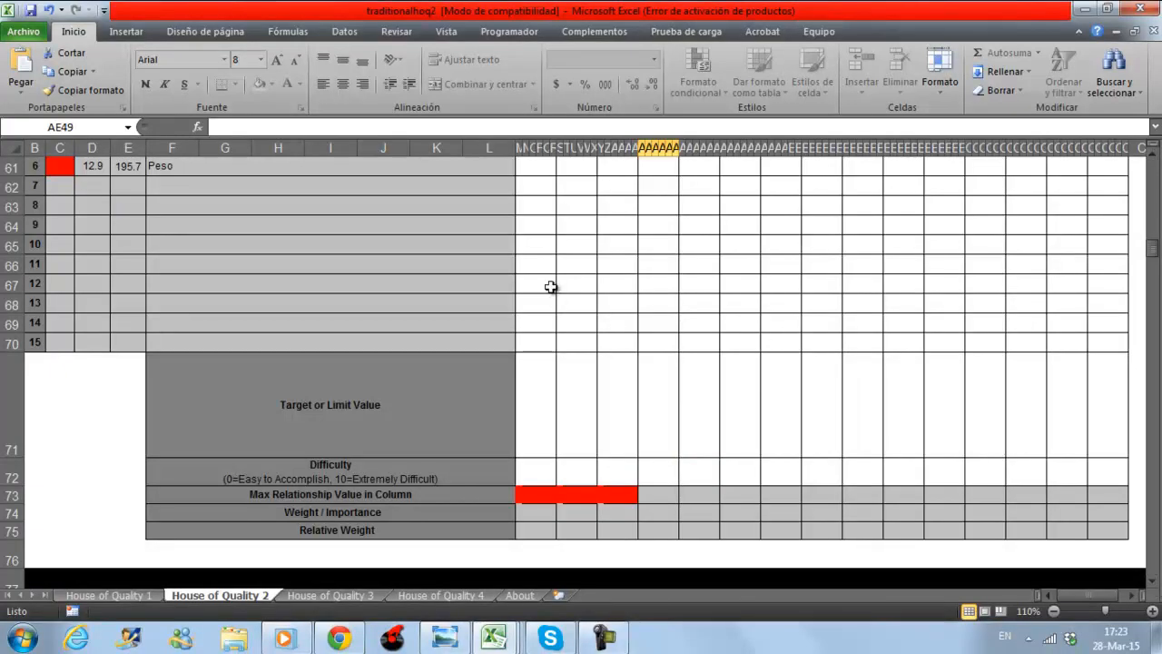
# Return to the House of Quality 1 sheet and review its correlation roof, characteristics and relationship matrix.
pyautogui.scroll(4, 551, 287)
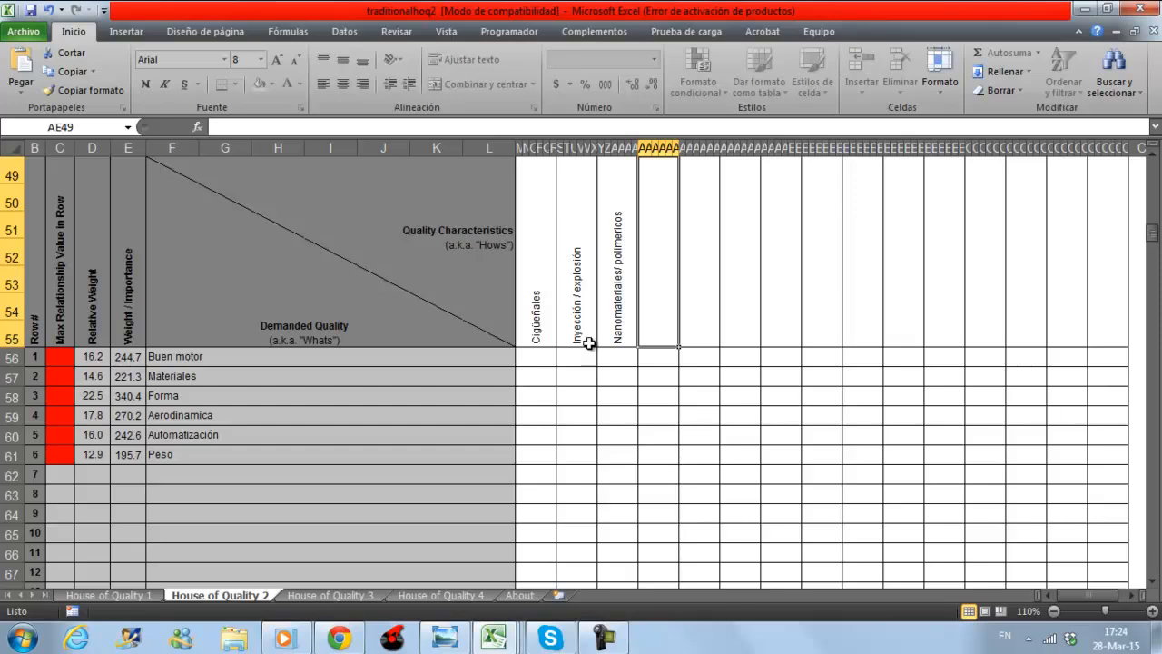
pyautogui.click(135, 590)
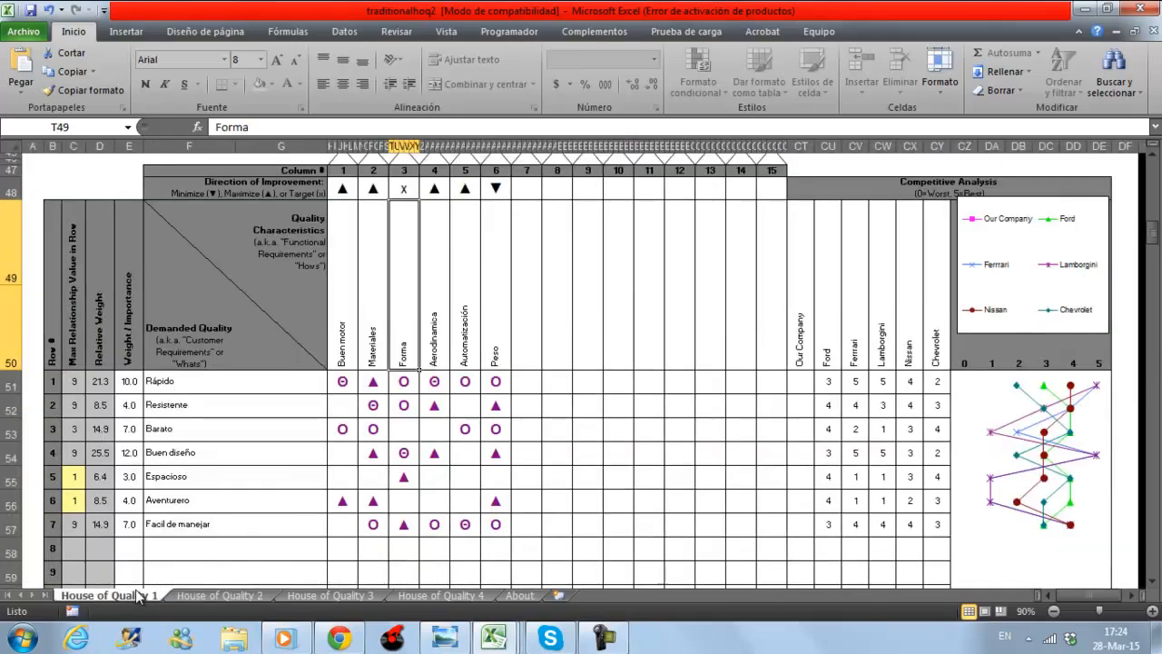
pyautogui.scroll(3, 619, 488)
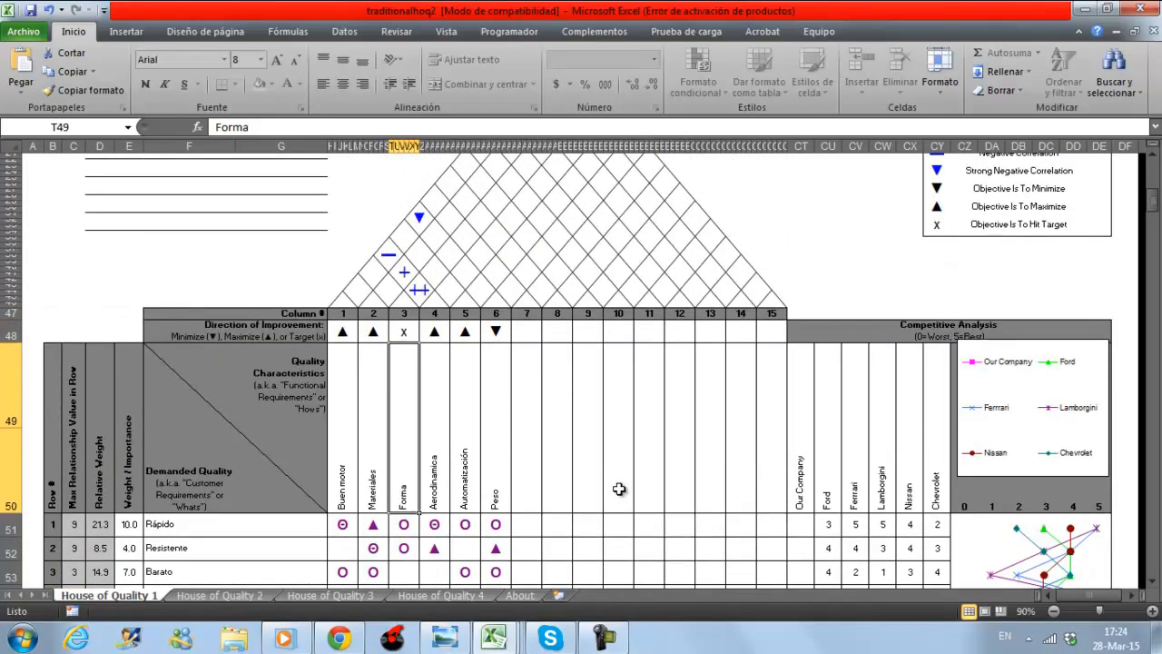
pyautogui.scroll(-3, 618, 489)
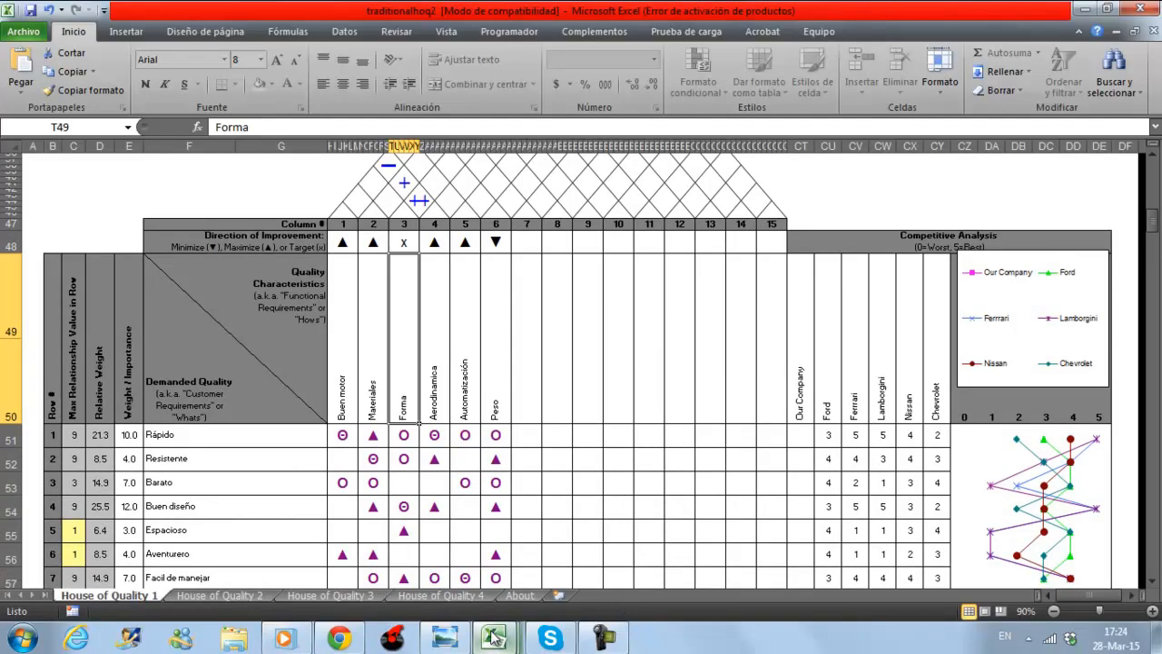
# Switch to the "hoq presidente.xlsx" workbook and review the demanded qualities and their weights on the Customer Requirements sheet.
pyautogui.moveTo(493, 638)
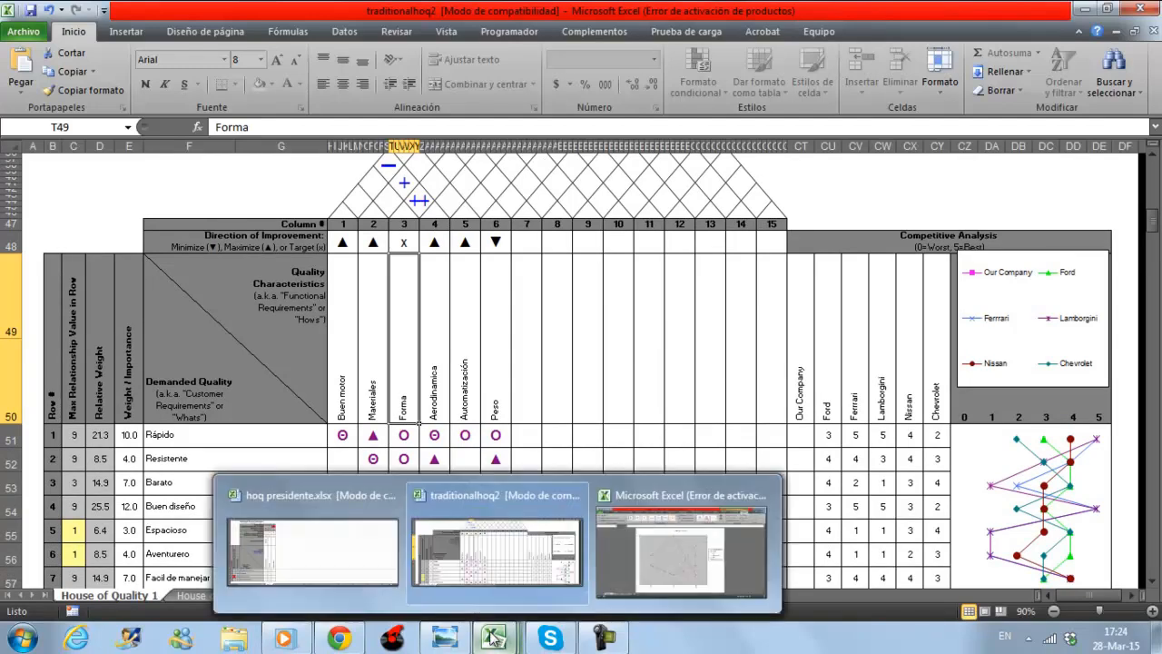
pyautogui.click(336, 555)
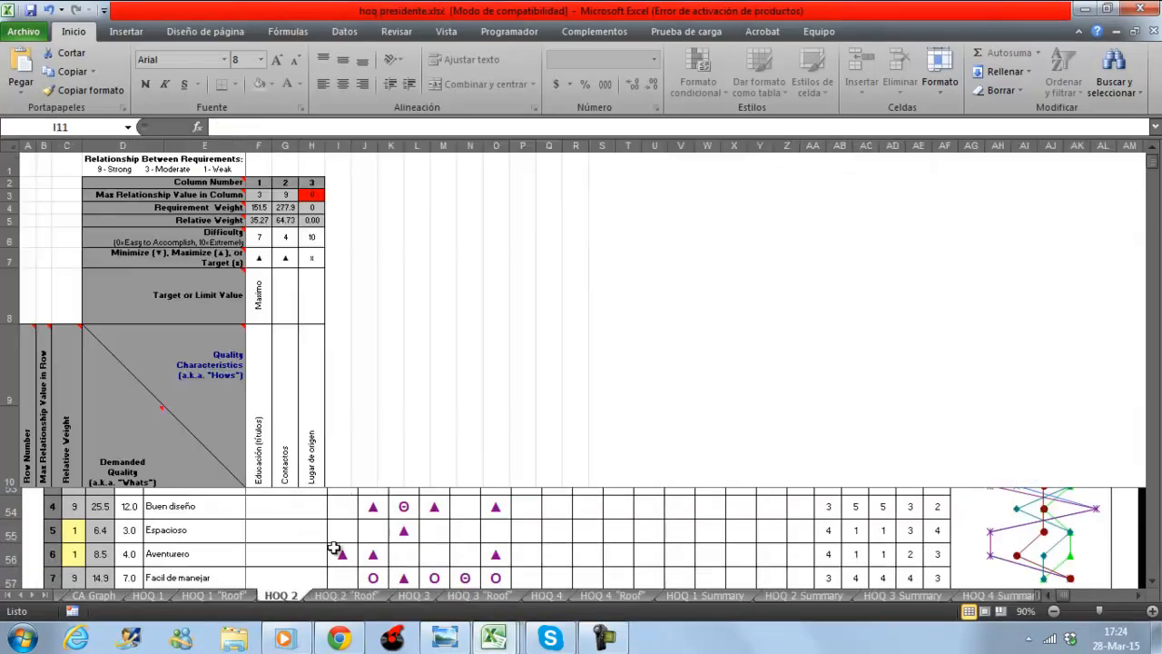
pyautogui.click(99, 597)
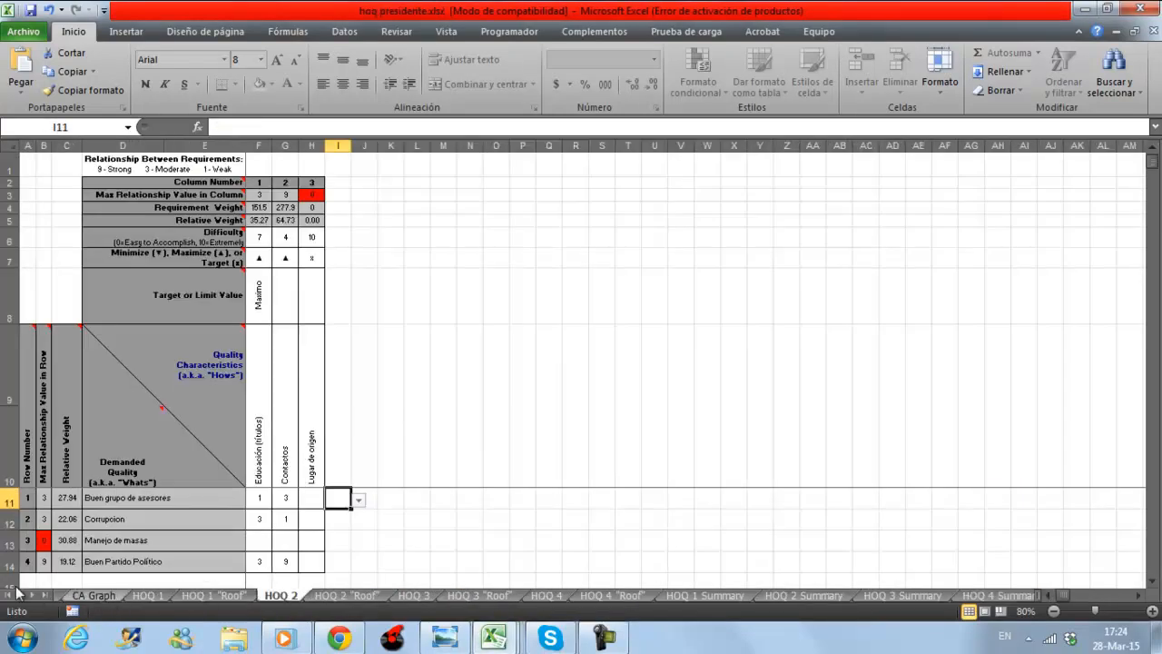
pyautogui.click(9, 595)
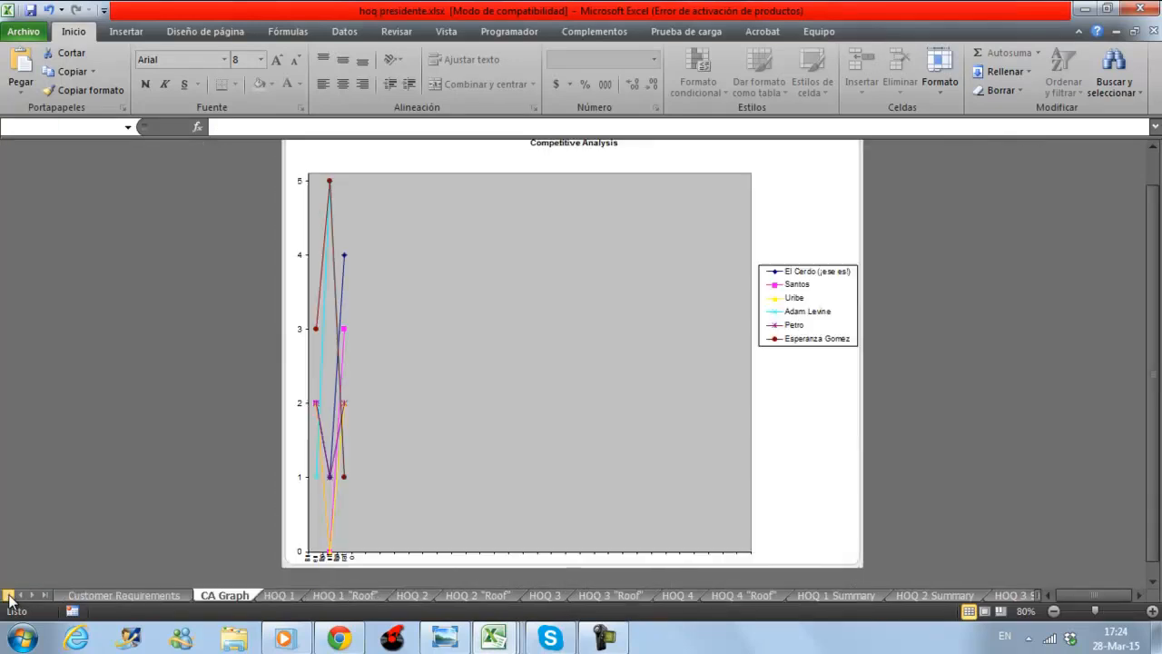
pyautogui.click(110, 597)
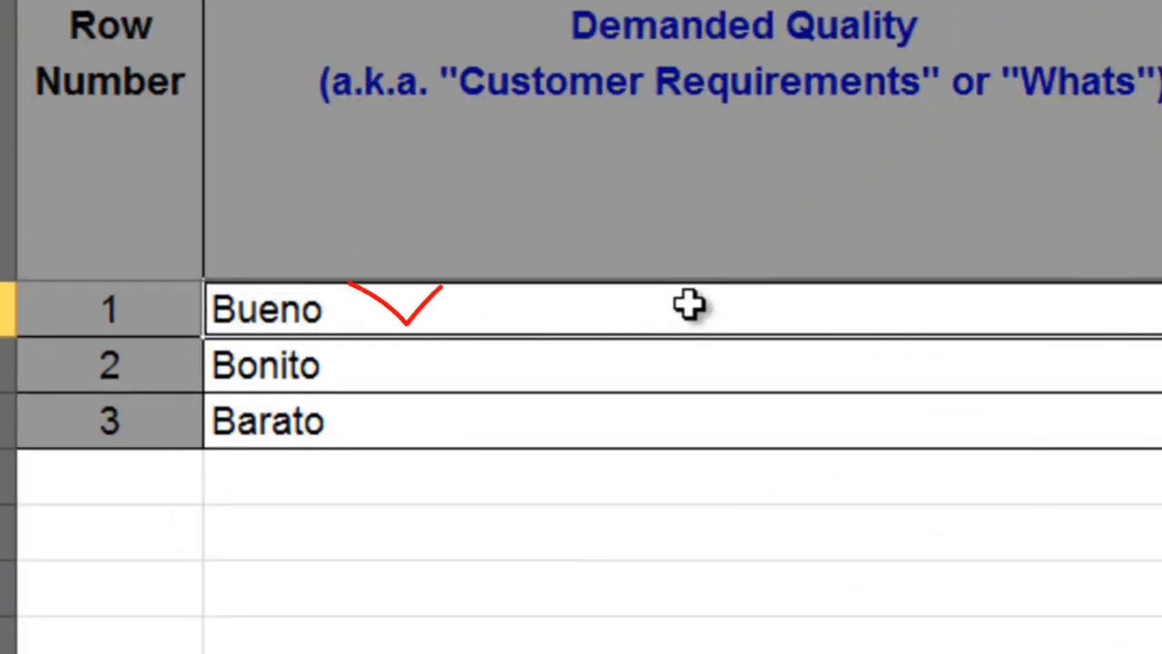
pyautogui.press('Down')
pyautogui.press('Down')
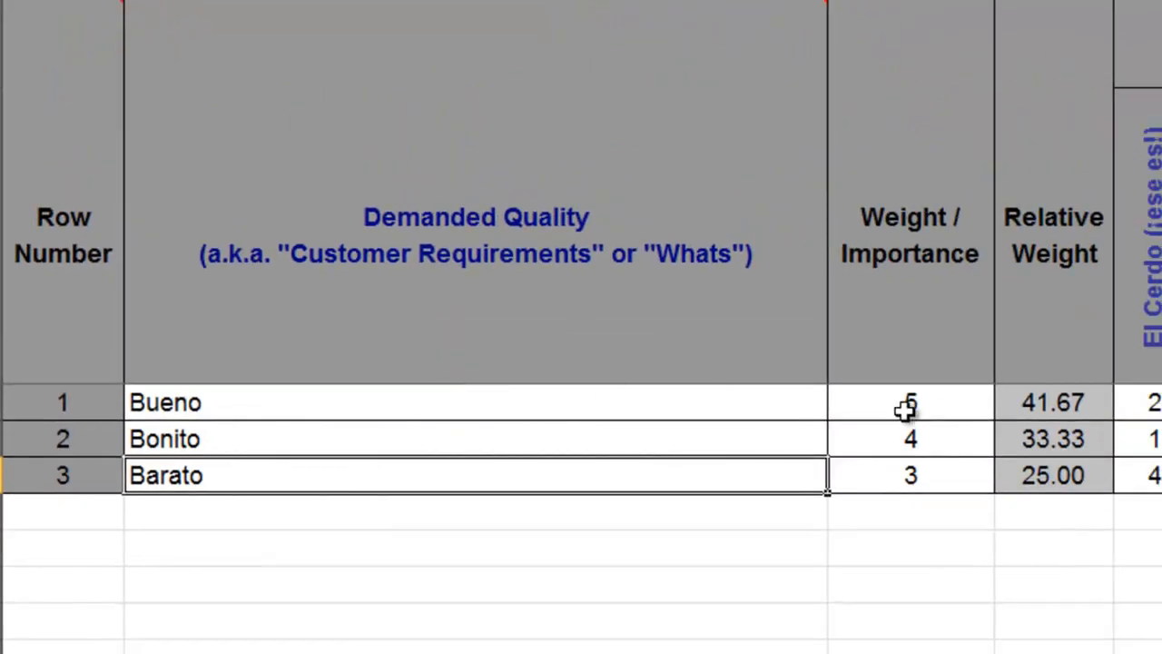
pyautogui.click(906, 408)
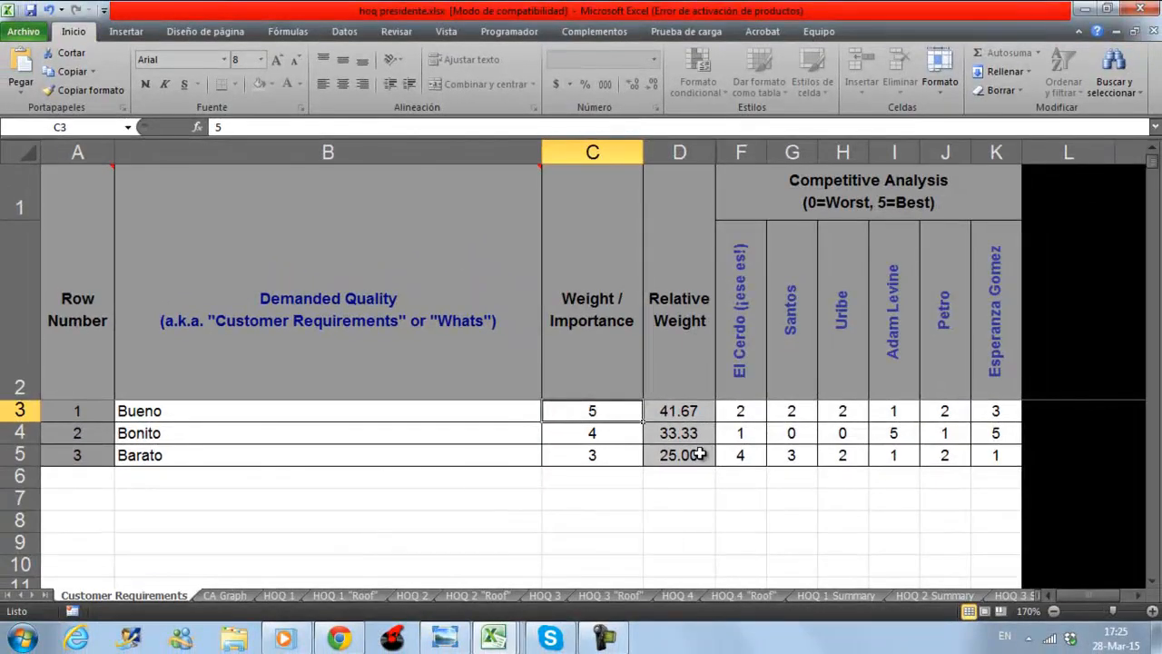
# Go through the competitor headings of the Competitive Analysis one by one, from the first to the last.
pyautogui.click(747, 369)
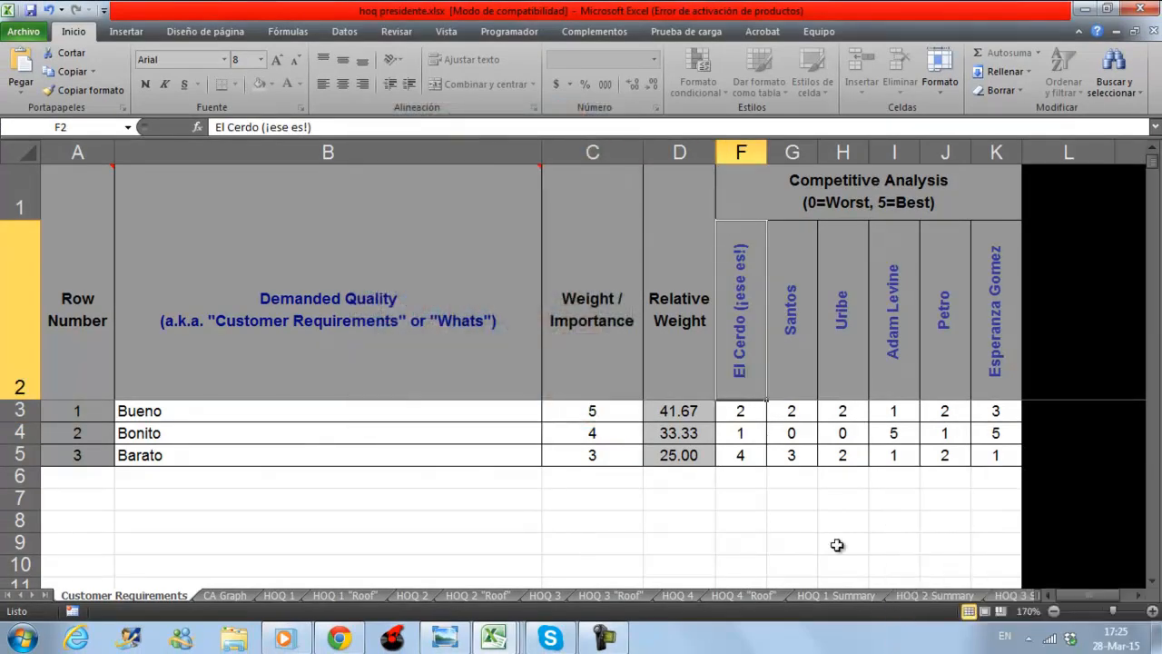
pyautogui.press('Right')
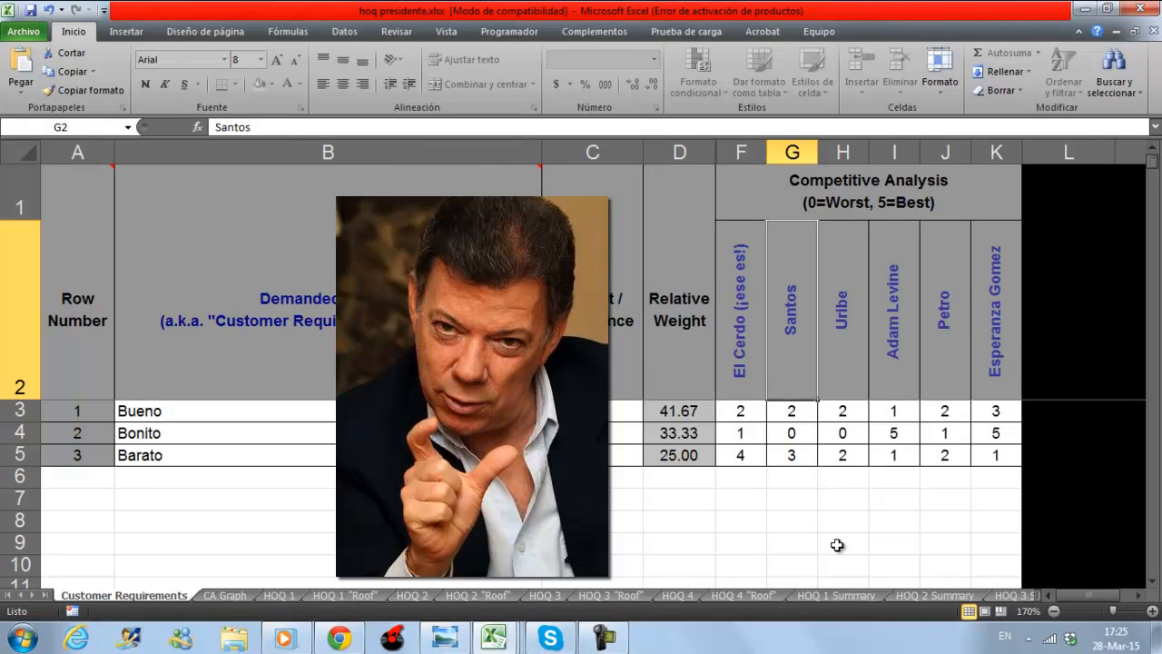
pyautogui.press('Right')
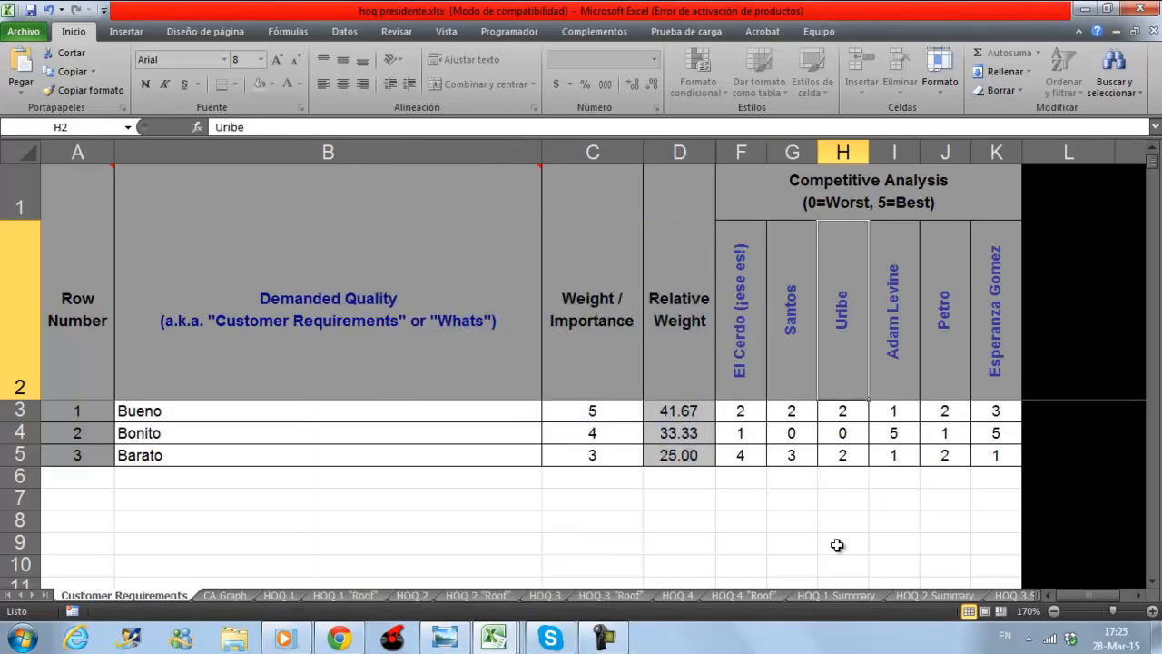
pyautogui.press('Right')
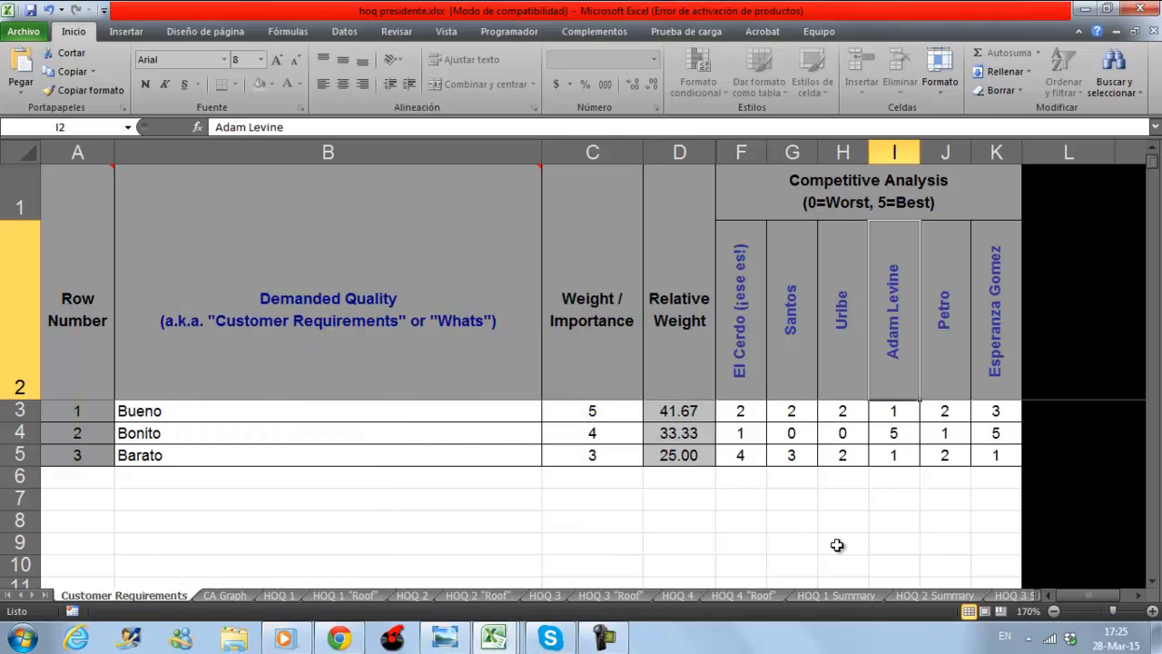
pyautogui.press('Right')
pyautogui.press('Right')
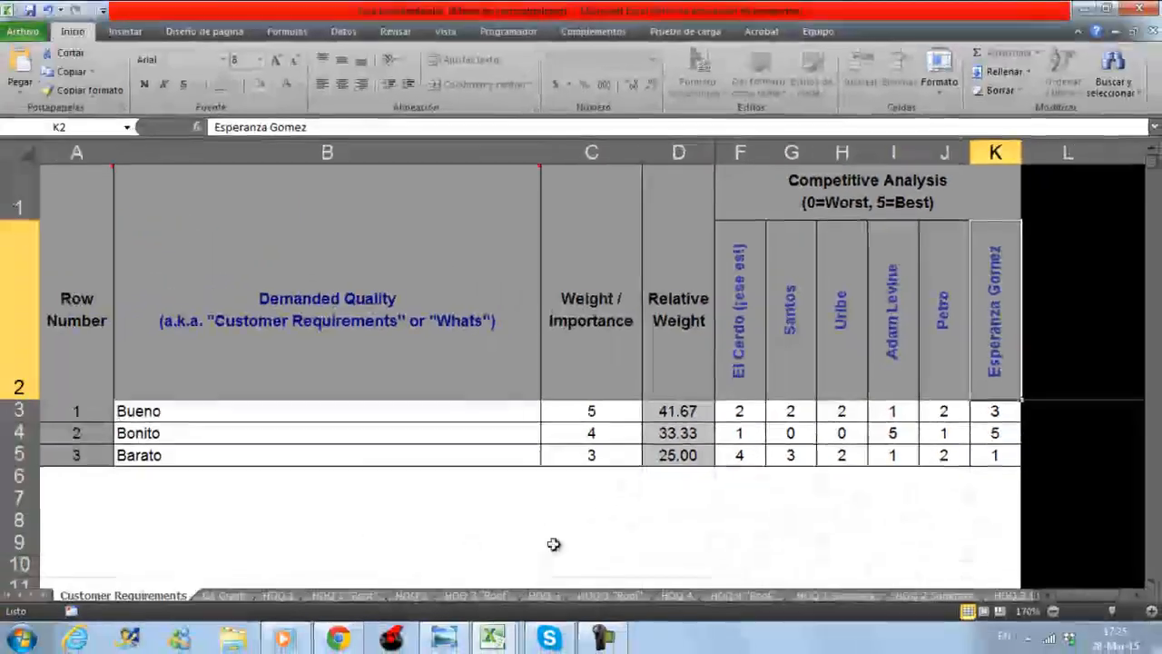
# View the CA Graph sheet, and inspect the competitors' data points on the Competitive Analysis chart in the Libro1 workbook.
pyautogui.click(236, 595)
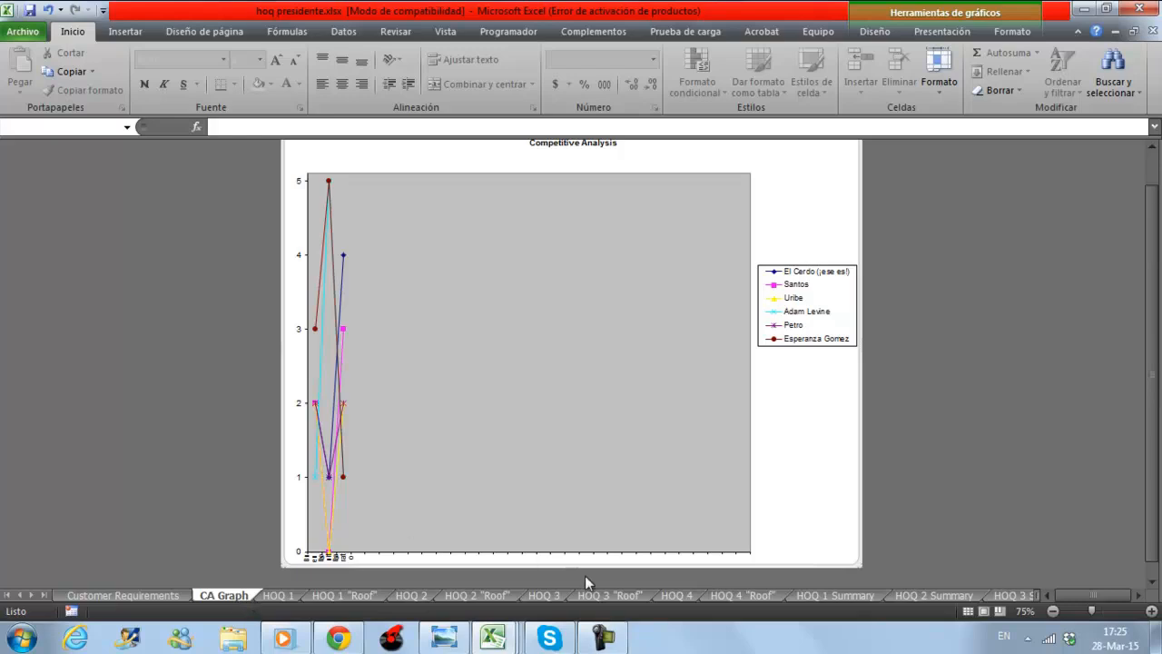
pyautogui.moveTo(500, 647)
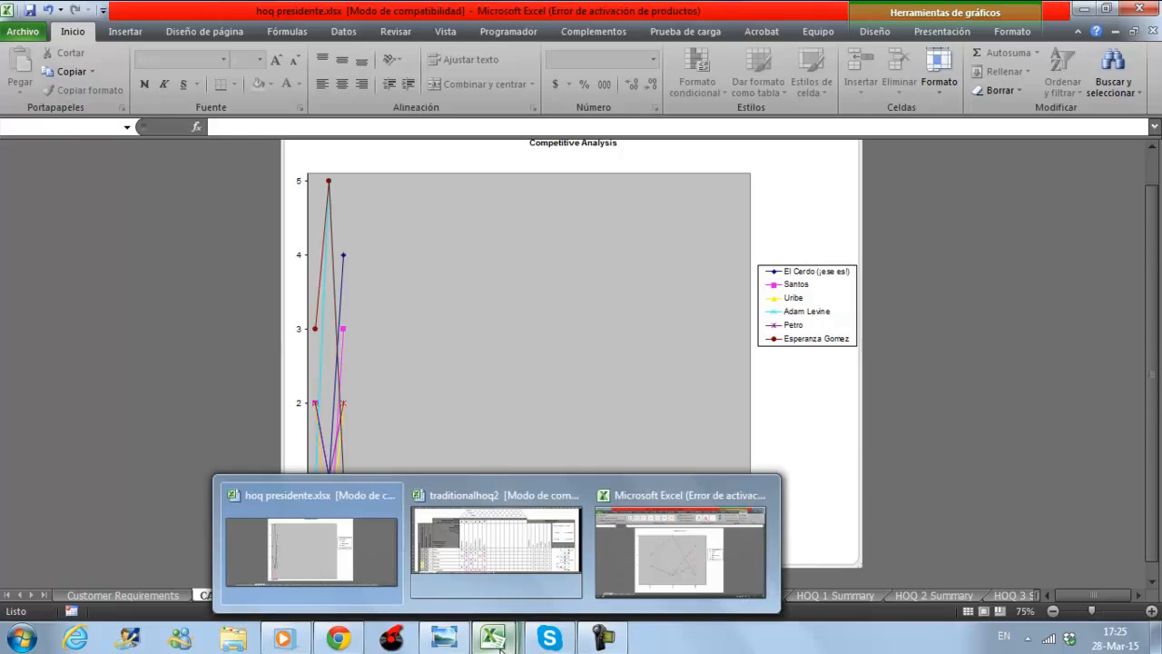
pyautogui.click(686, 543)
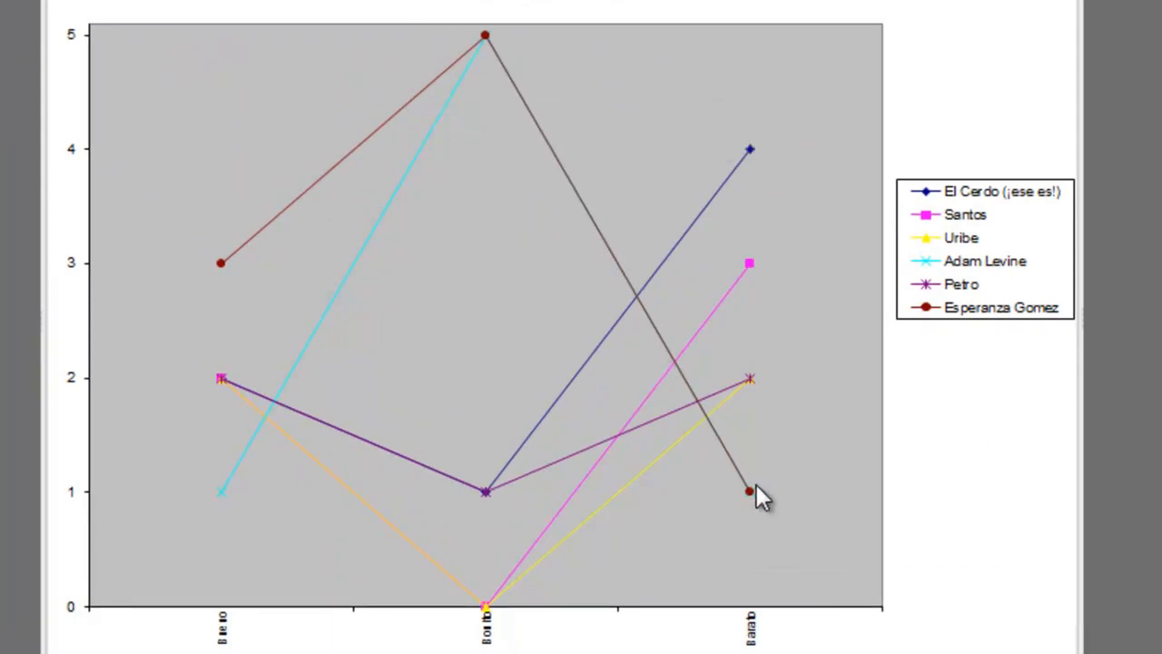
pyautogui.moveTo(757, 484)
pyautogui.moveTo(458, 482)
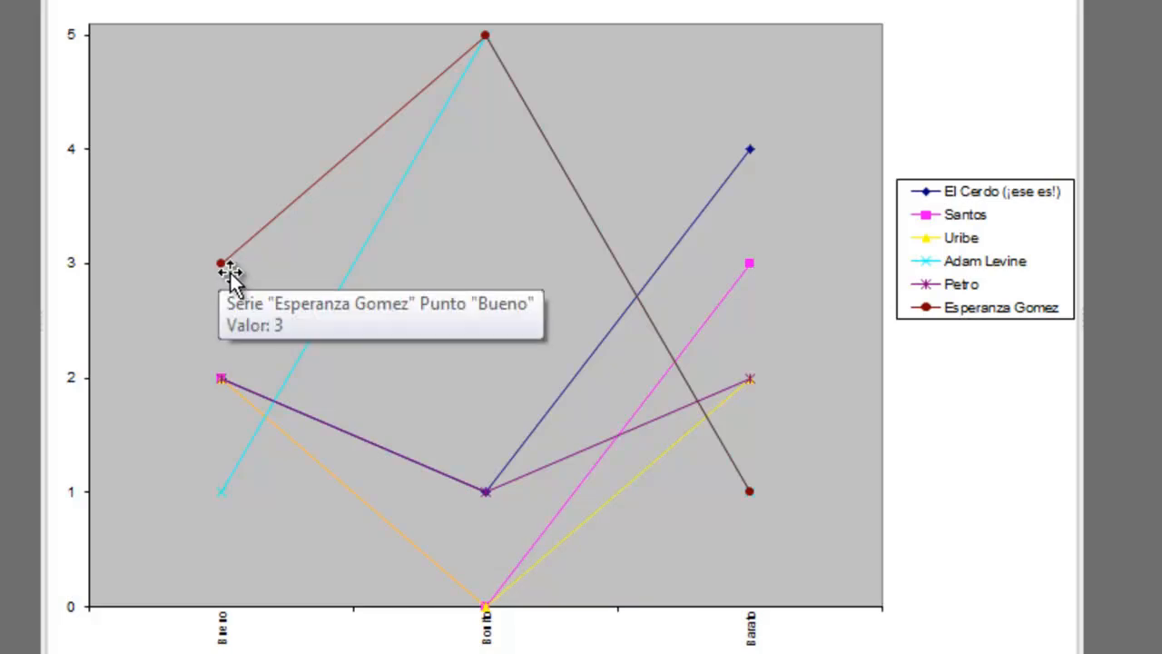
pyautogui.moveTo(226, 270)
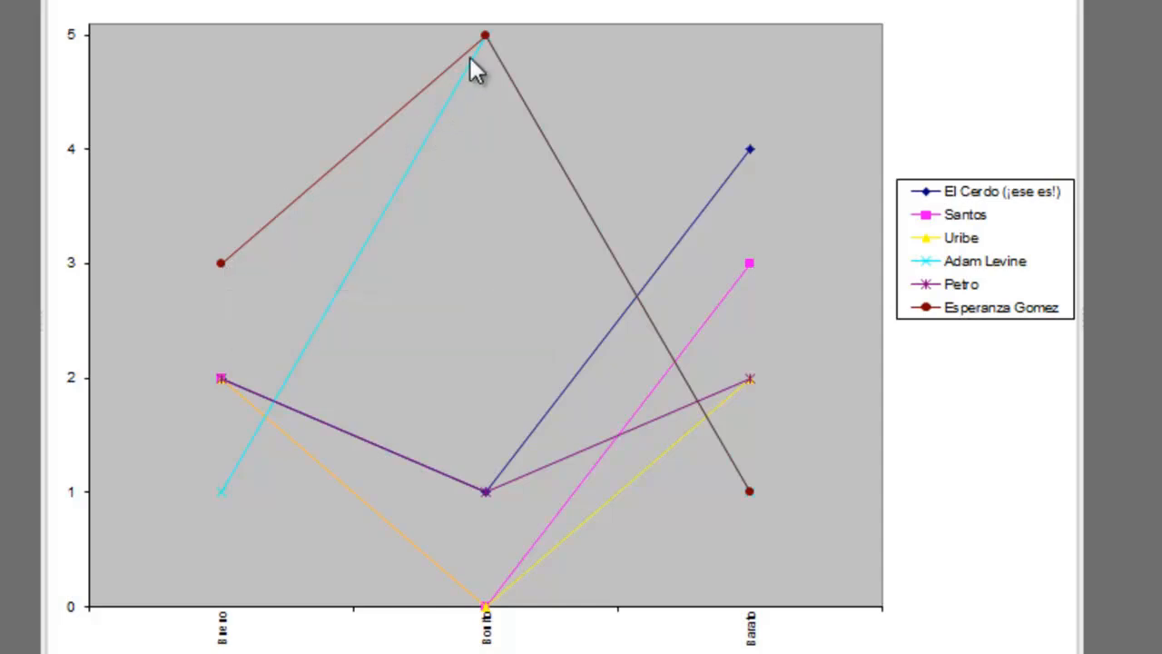
pyautogui.moveTo(499, 46)
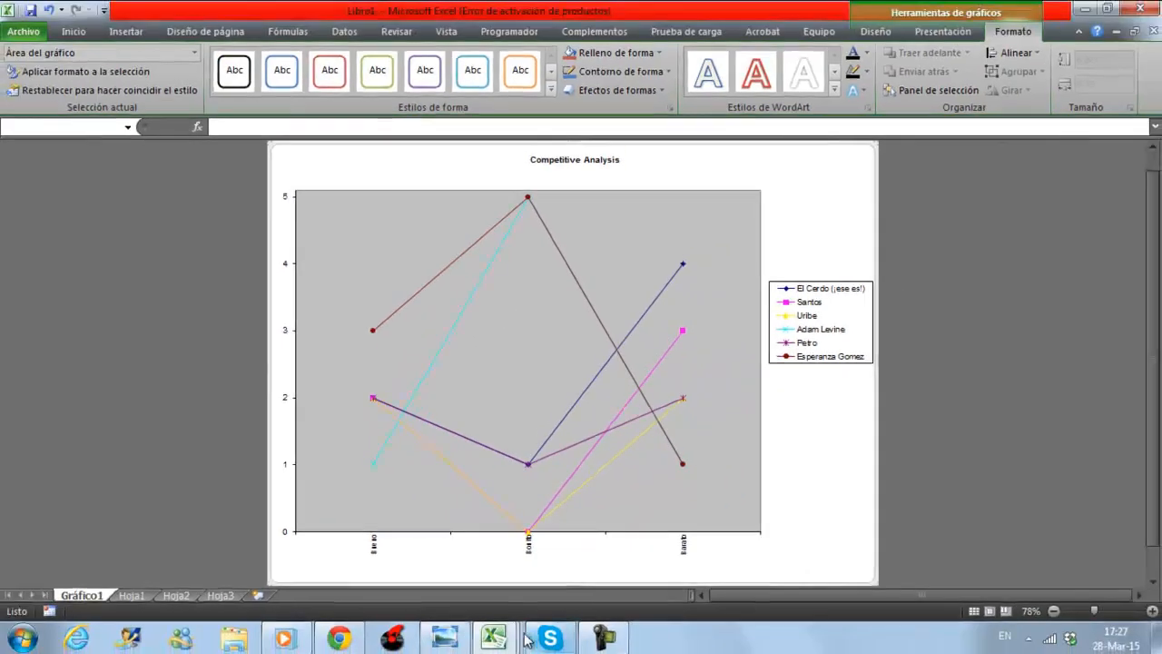
# Return to "hoq presidente.xlsx" and review the HOQ 1 quality characteristics from "Buen grupo de asesores" to "Buen Partido Político".
pyautogui.moveTo(491, 639)
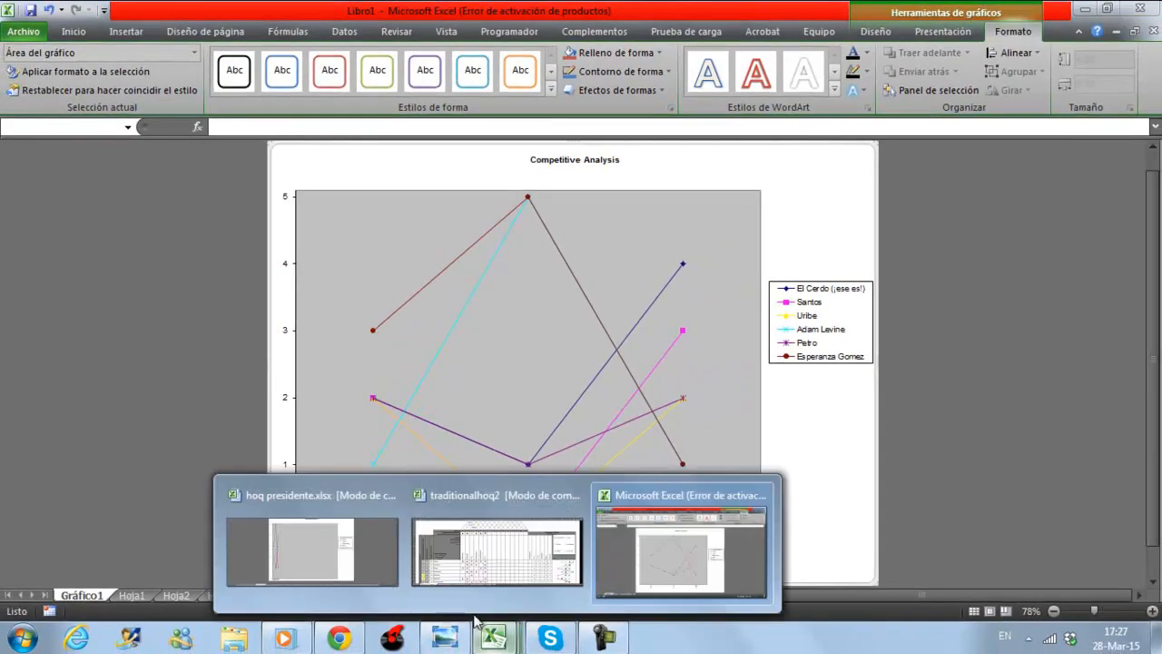
pyautogui.click(315, 542)
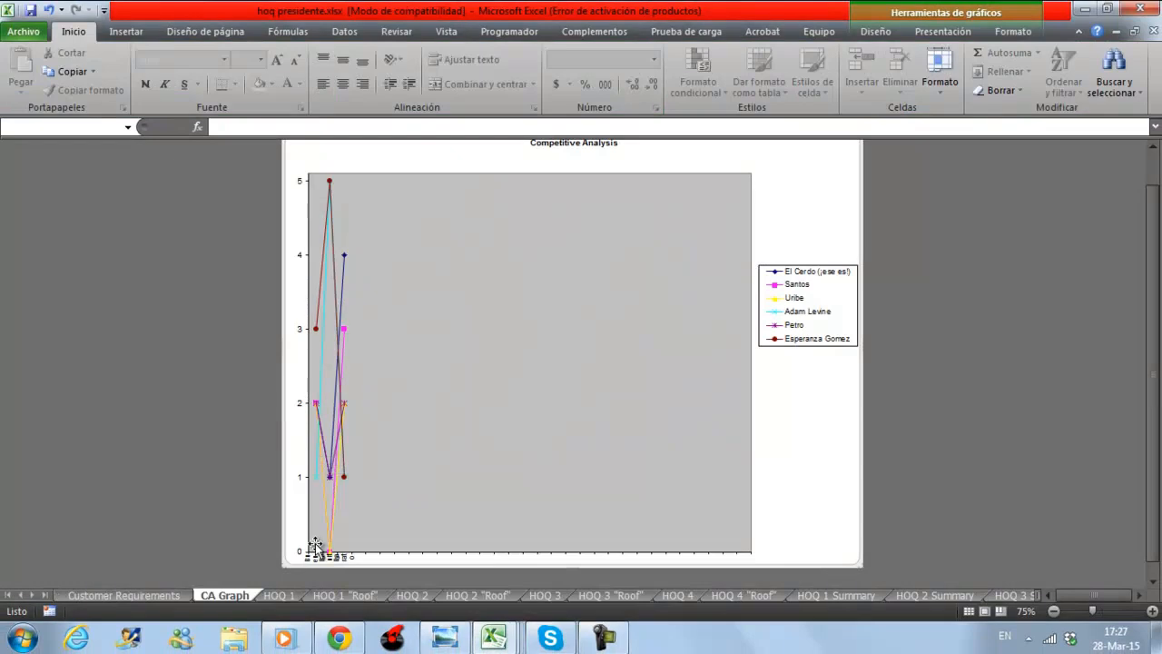
pyautogui.click(280, 595)
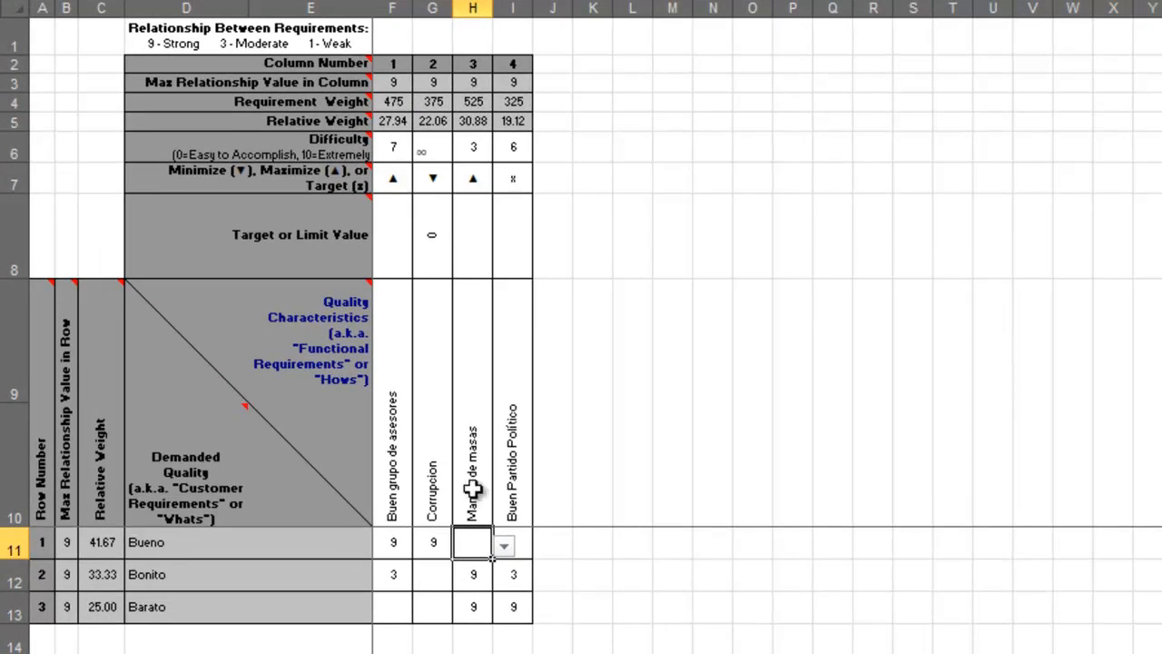
pyautogui.click(404, 464)
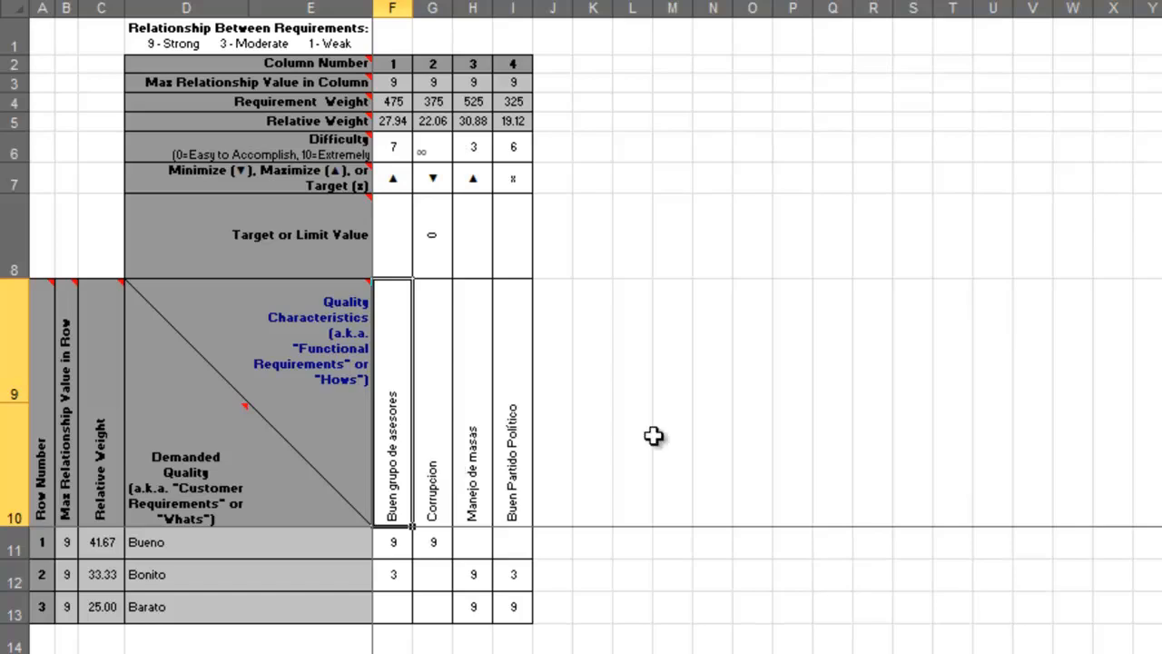
pyautogui.press('Right')
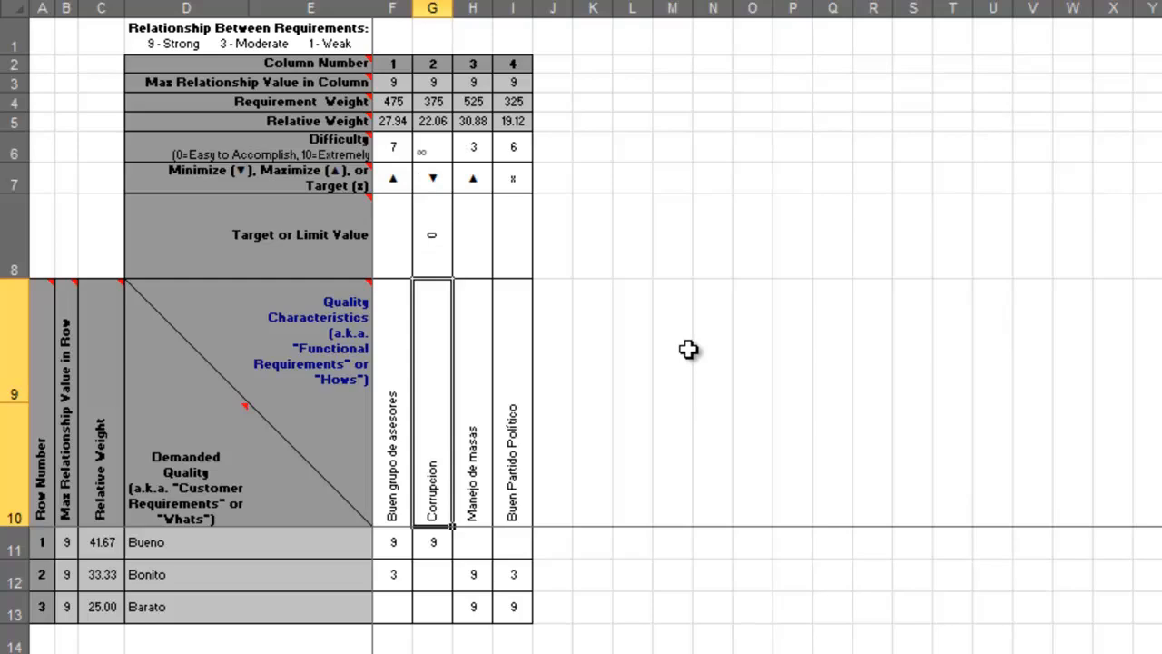
pyautogui.press('Right')
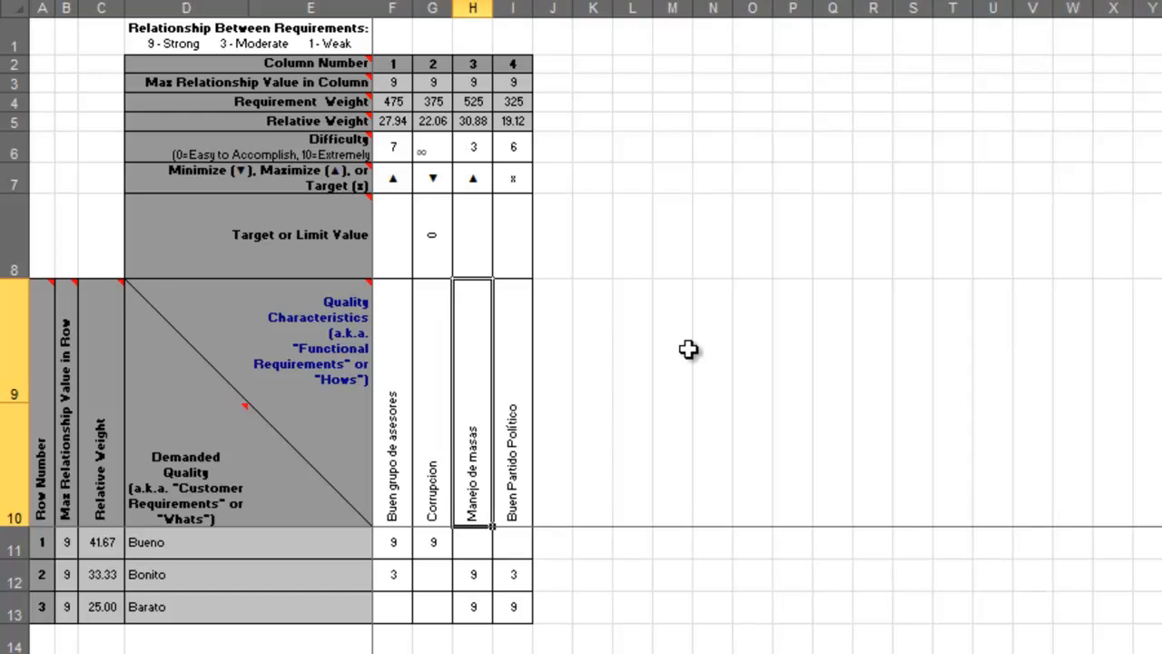
pyautogui.press('Right')
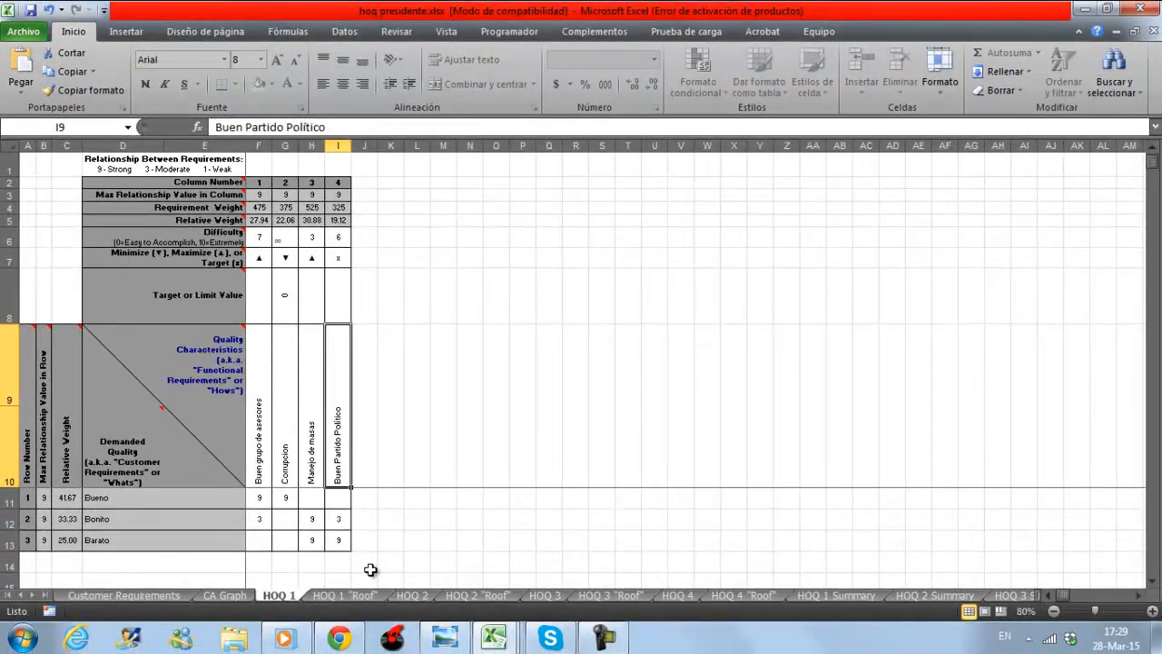
# Examine the correlations on HOQ 1 "Roof" and compare the demanded qualities of HOQ 2 with the HOQ 1 characteristics.
pyautogui.click(355, 596)
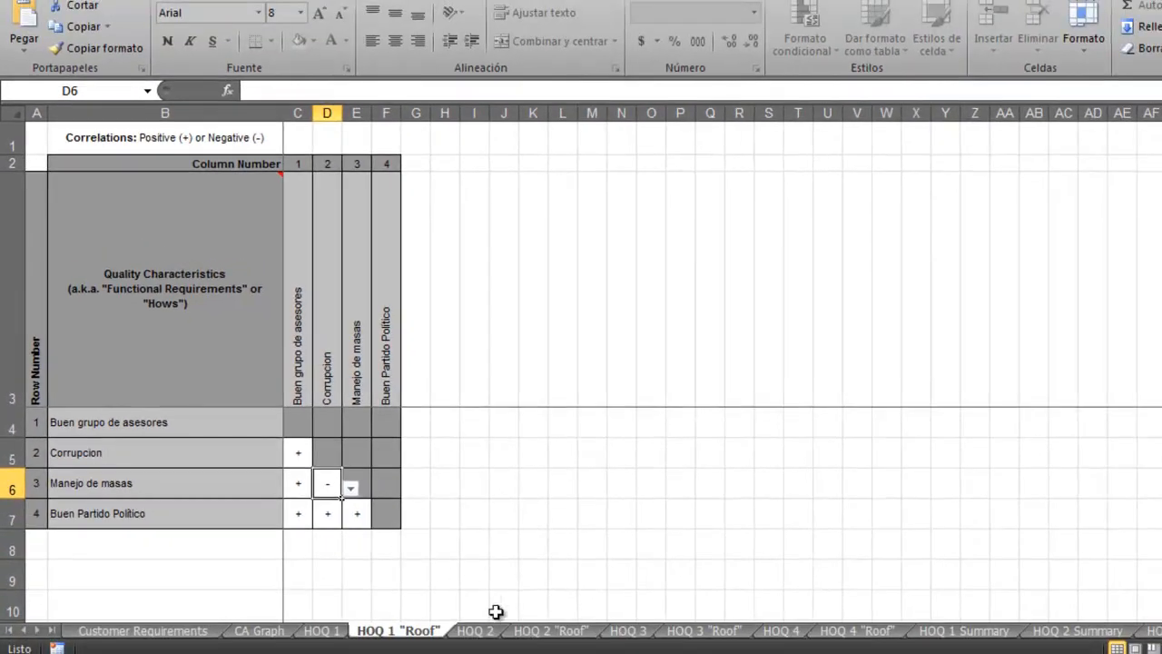
pyautogui.click(476, 631)
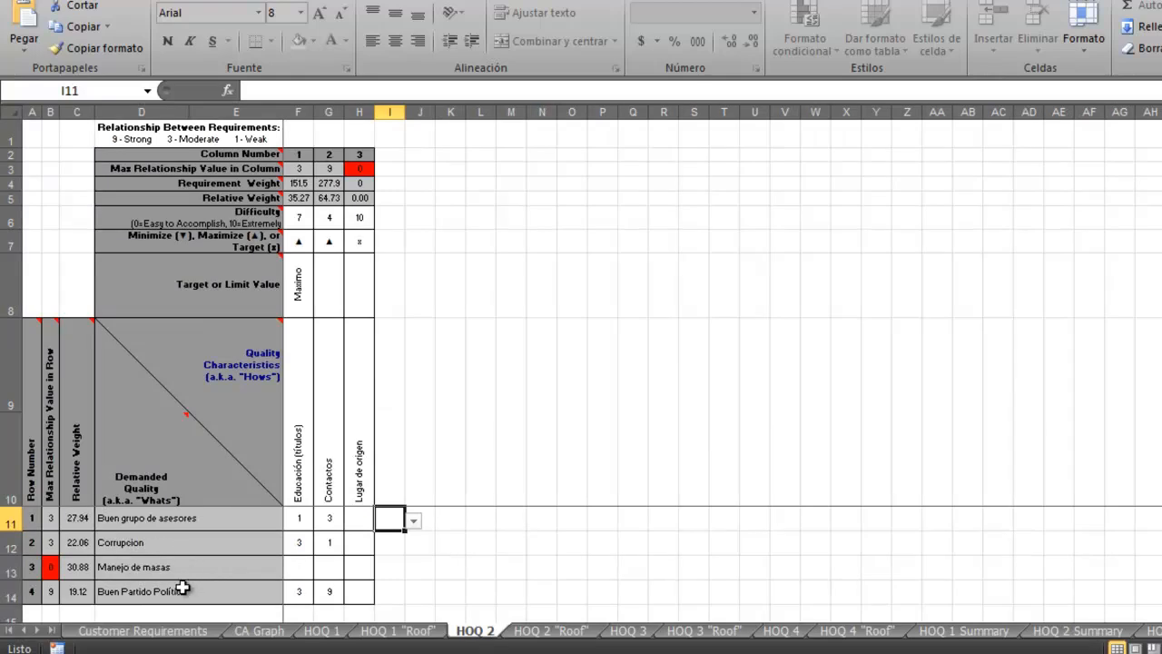
pyautogui.click(325, 633)
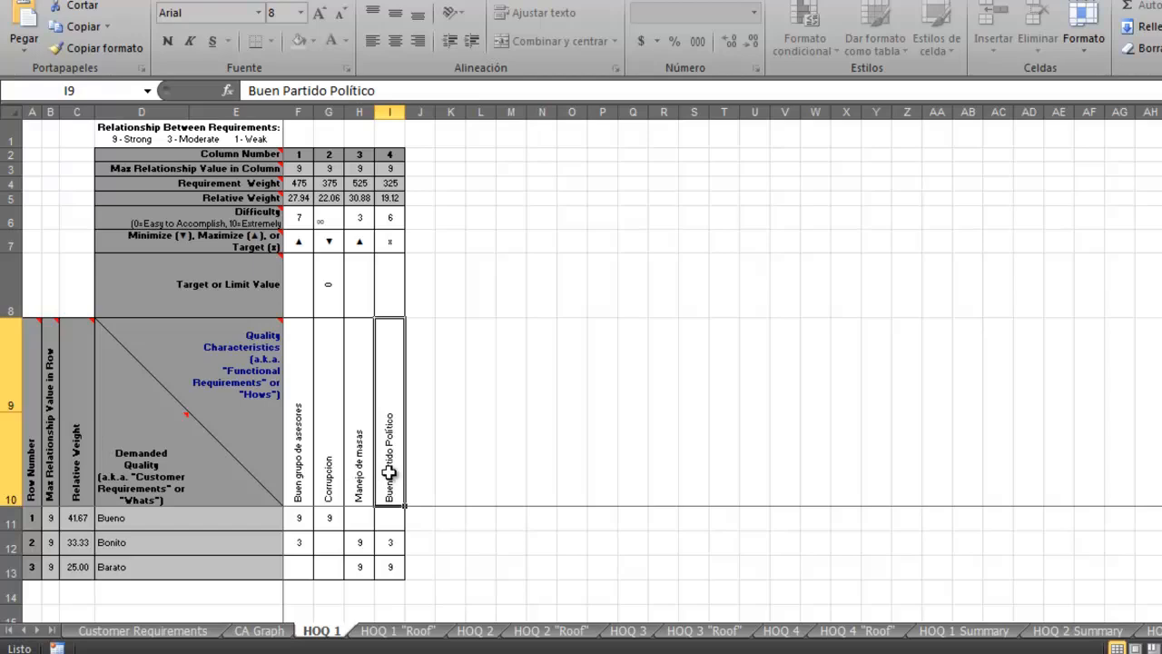
# Reopen HOQ 2 and examine the "Lugar de origen" quality characteristic with its relationship cells.
pyautogui.click(475, 631)
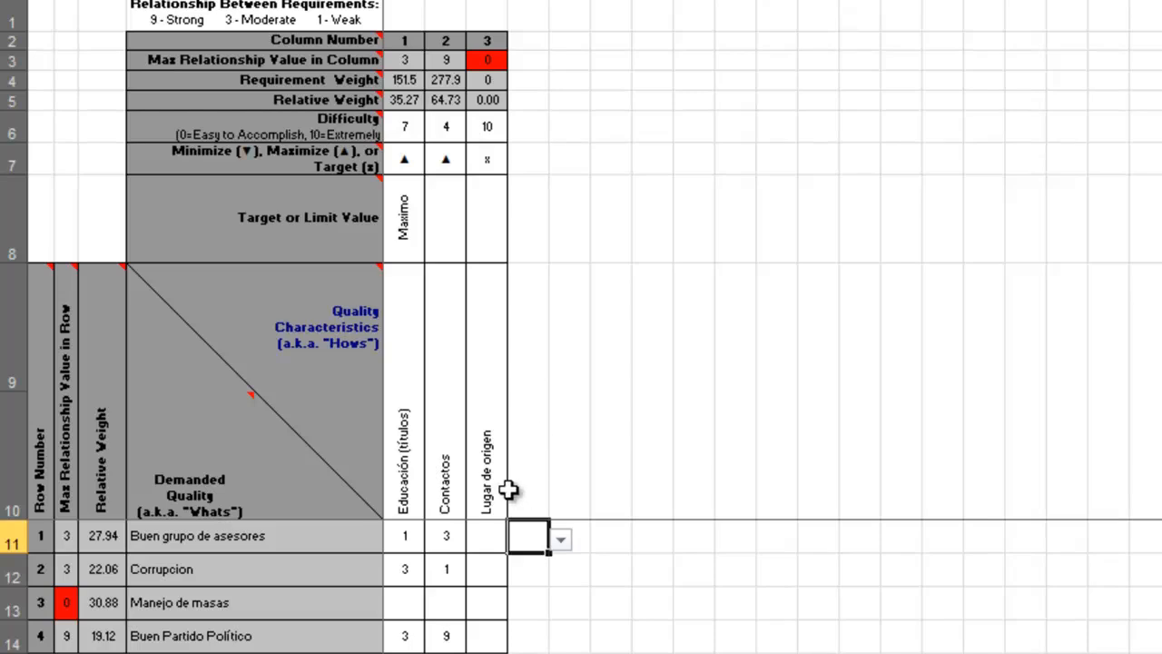
pyautogui.click(490, 467)
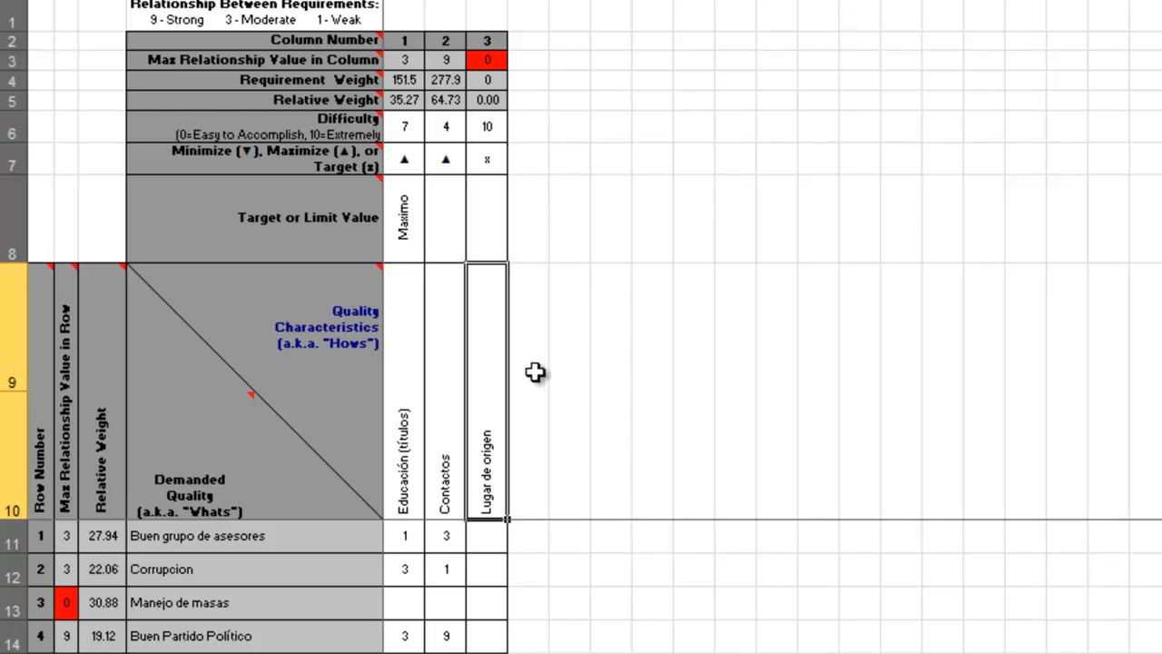
pyautogui.moveTo(480, 531)
pyautogui.mouseDown()
pyautogui.moveTo(506, 579)
pyautogui.moveTo(495, 626)
pyautogui.mouseUp()
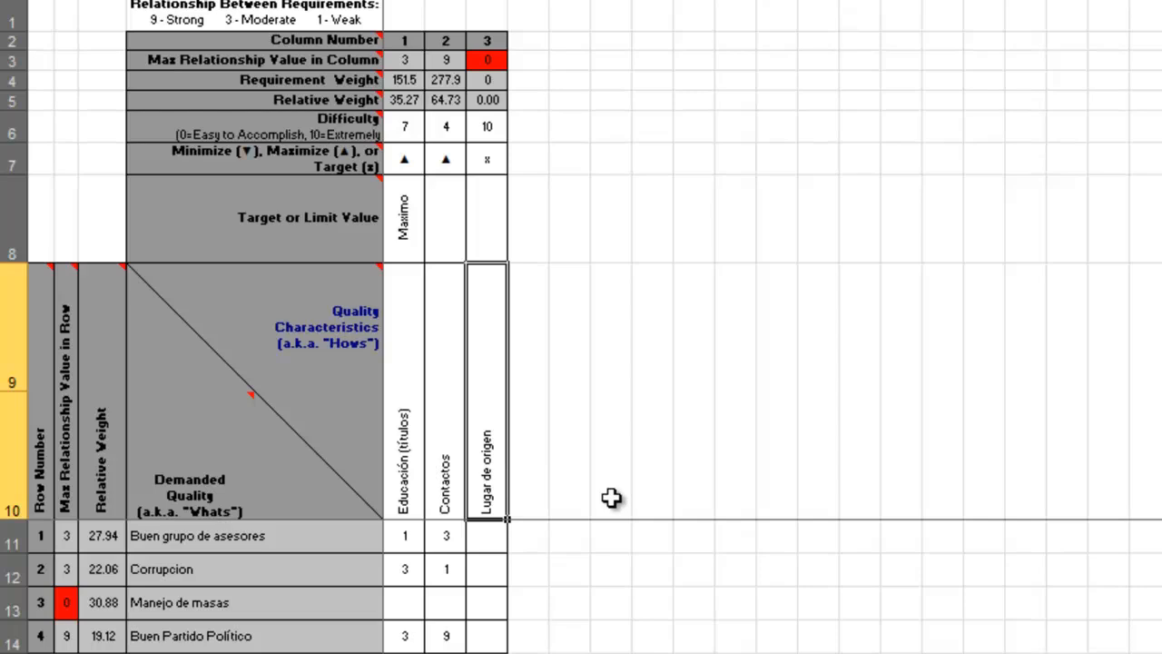
# Replace the "Lugar de origen" characteristic in HOQ 2 with "Oratoria", rating it 9 for both "Manejo de masas" and "Buen Partido Político".
pyautogui.write('Oratoria')
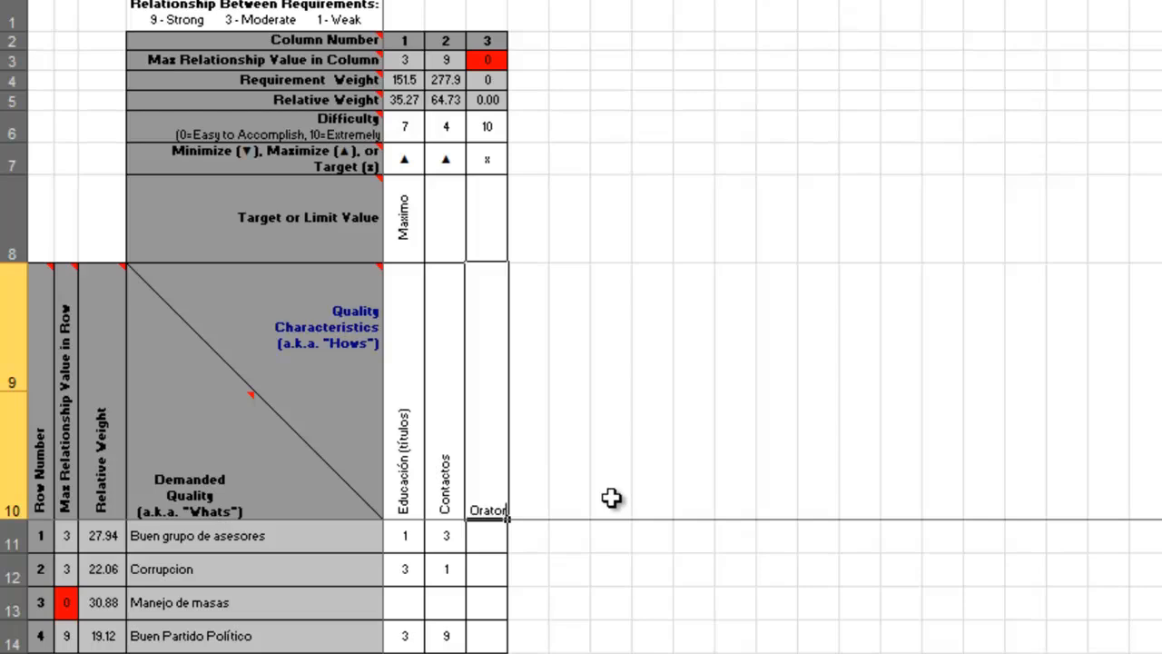
pyautogui.press('Return')
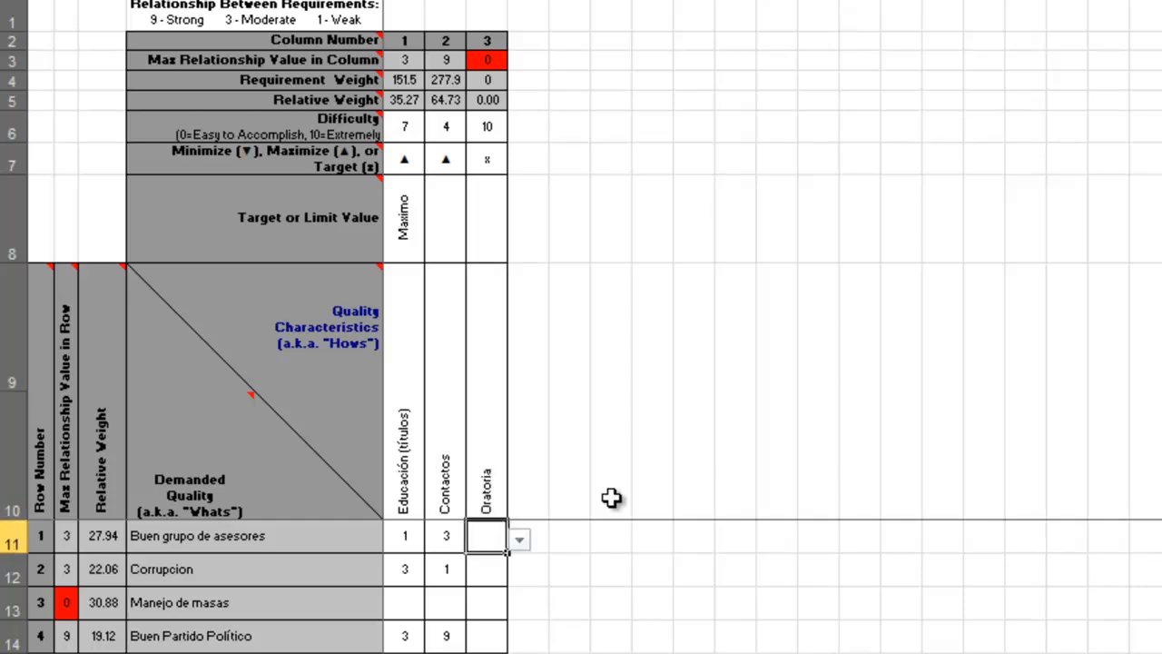
pyautogui.click(493, 606)
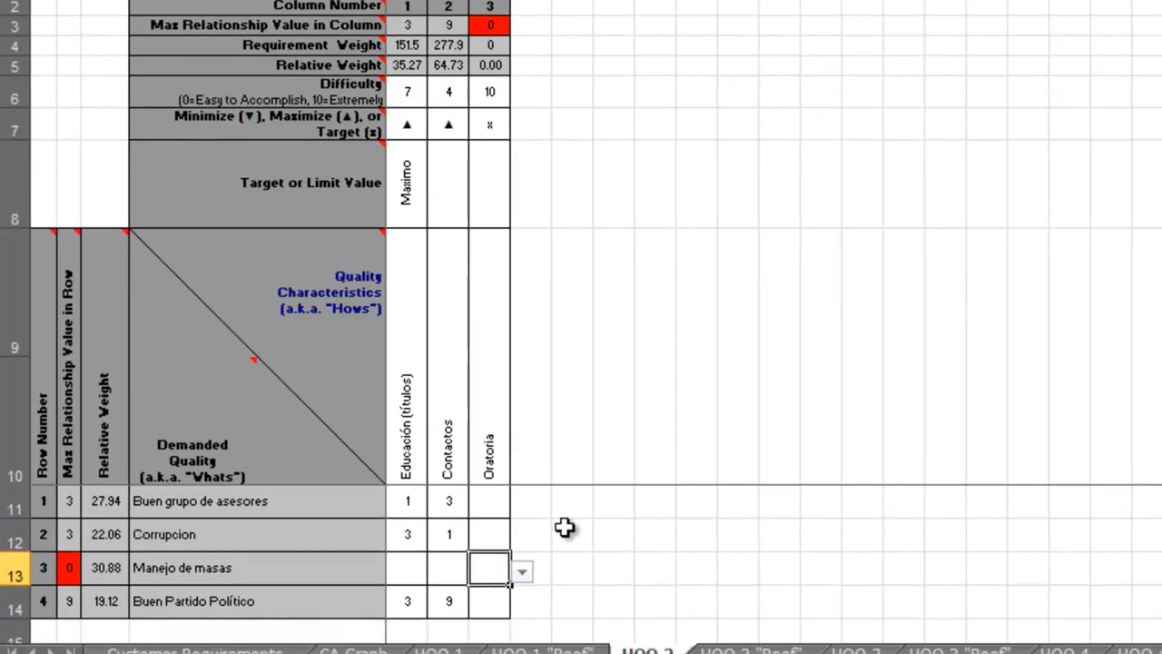
pyautogui.click(522, 571)
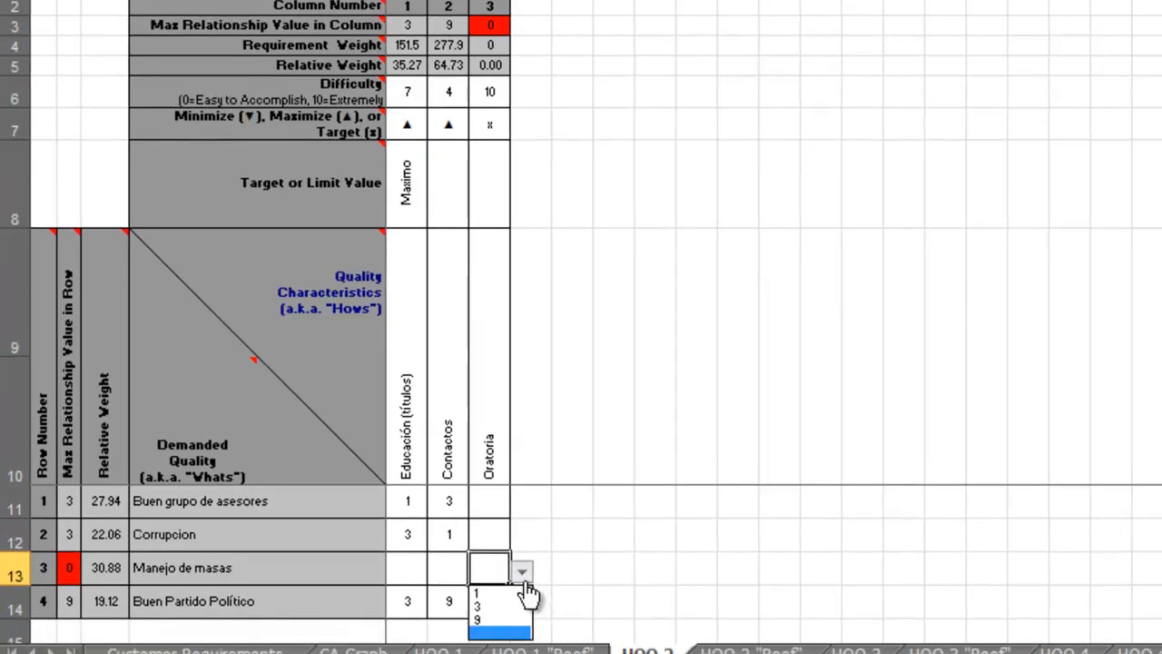
pyautogui.click(516, 620)
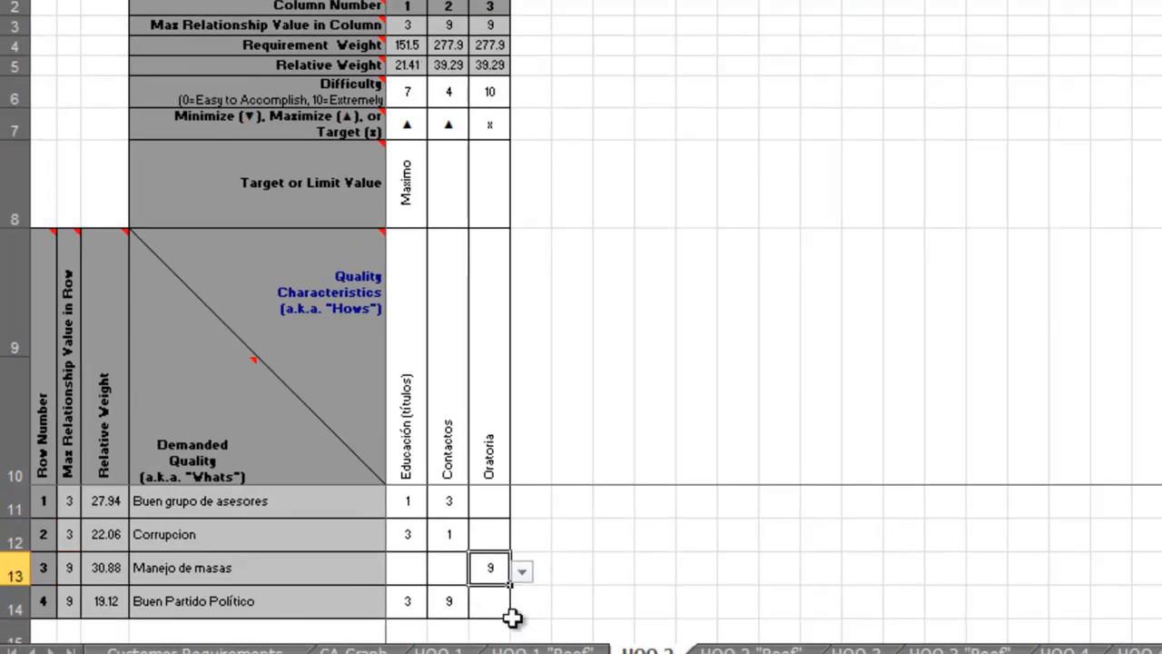
pyautogui.click(501, 608)
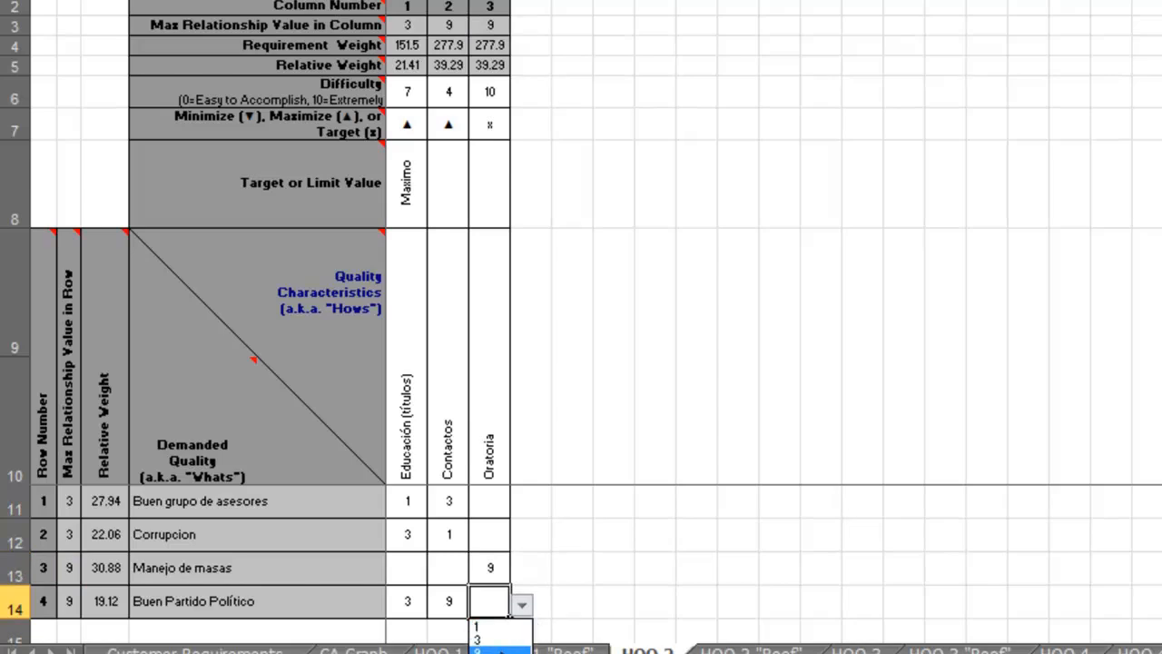
pyautogui.click(499, 651)
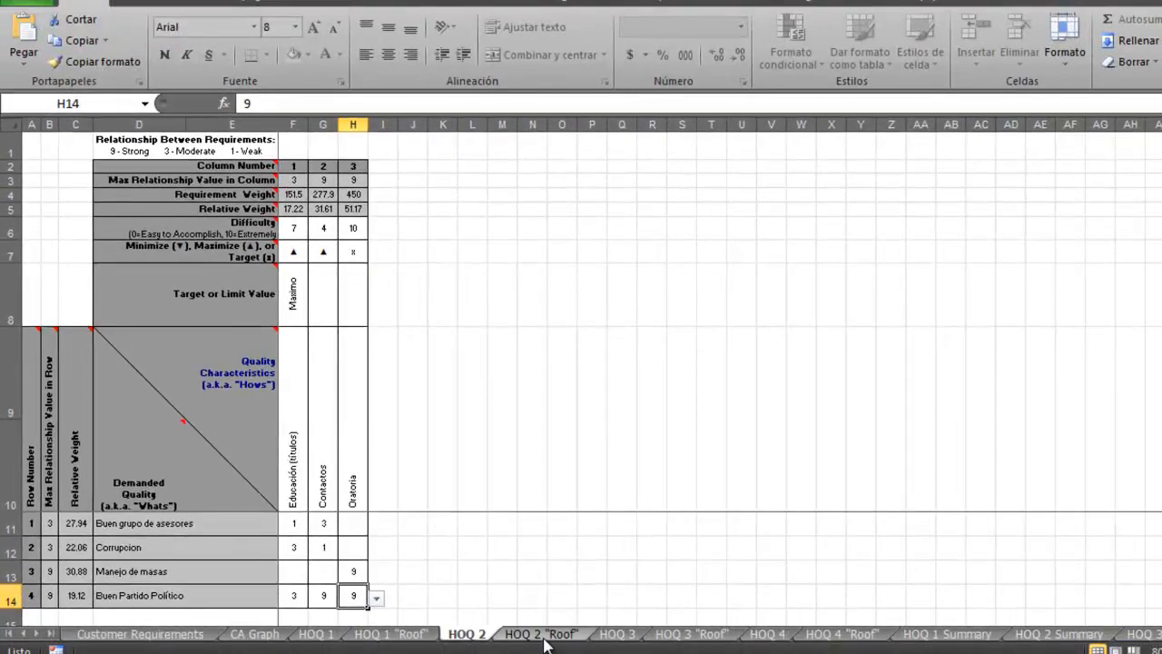
# Try clearing the correlation between "Oratoria" and "Contactos" on the HOQ 2 "Roof" sheet, and undo the deletion.
pyautogui.click(545, 636)
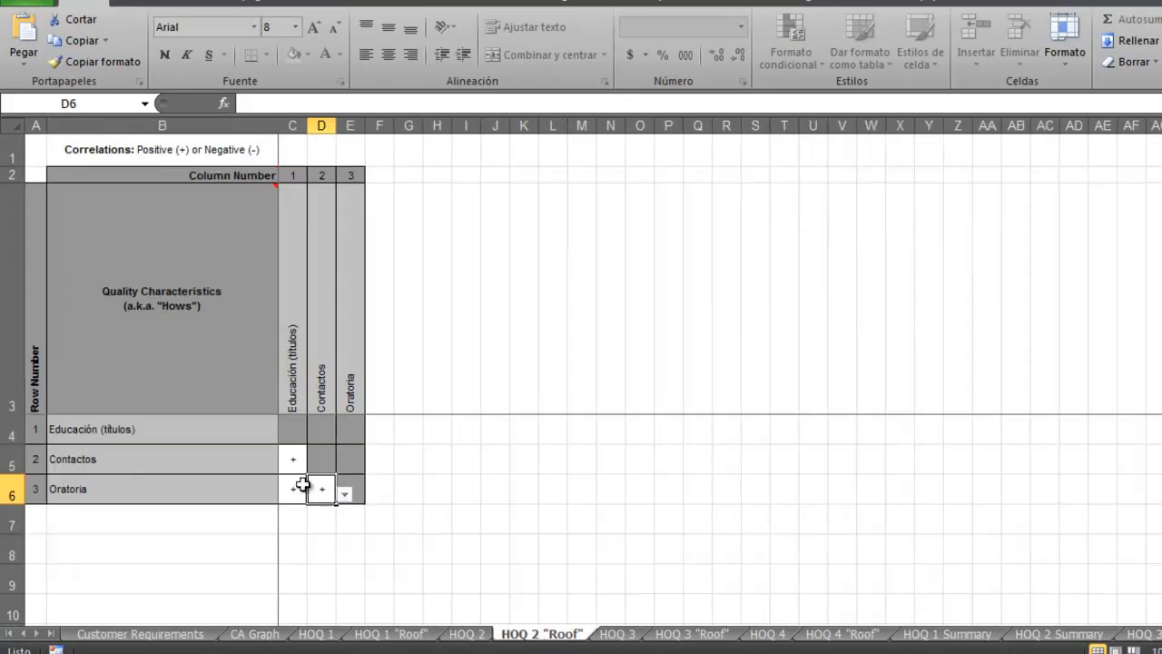
pyautogui.press('Delete')
pyautogui.hotkey('ctrl', 'z')
# Rate the "Oratoria" row in HOQ 3 as 1 for "Diplomados", 3 for "Eventos" and 9 for "Lectura".
pyautogui.click(618, 634)
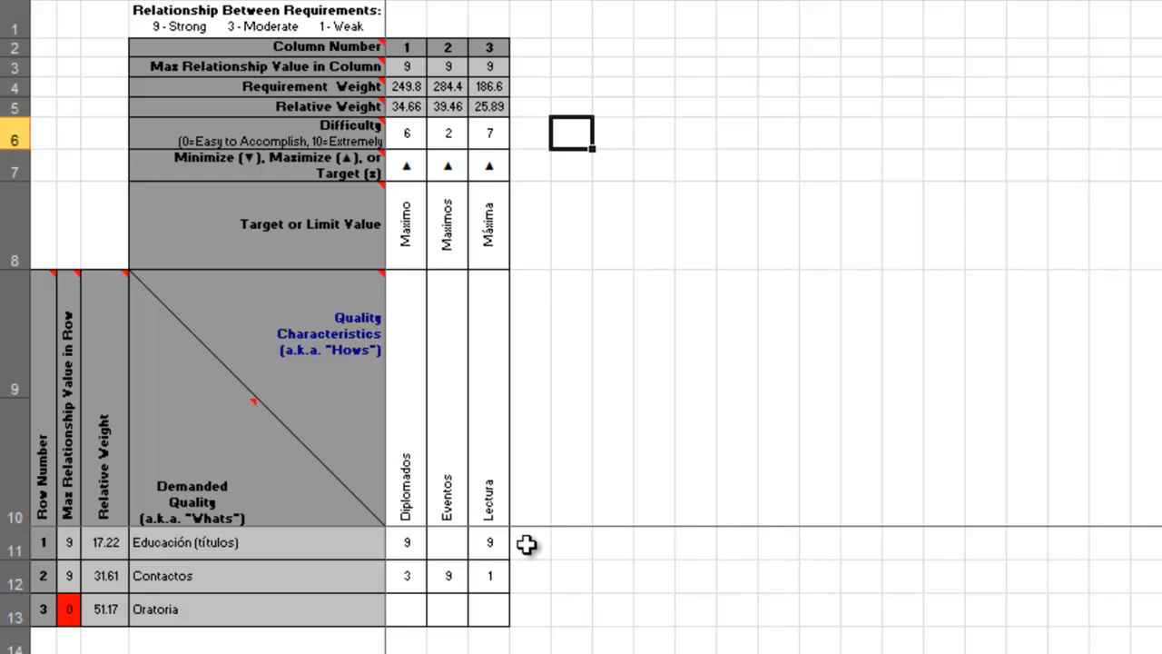
pyautogui.click(411, 616)
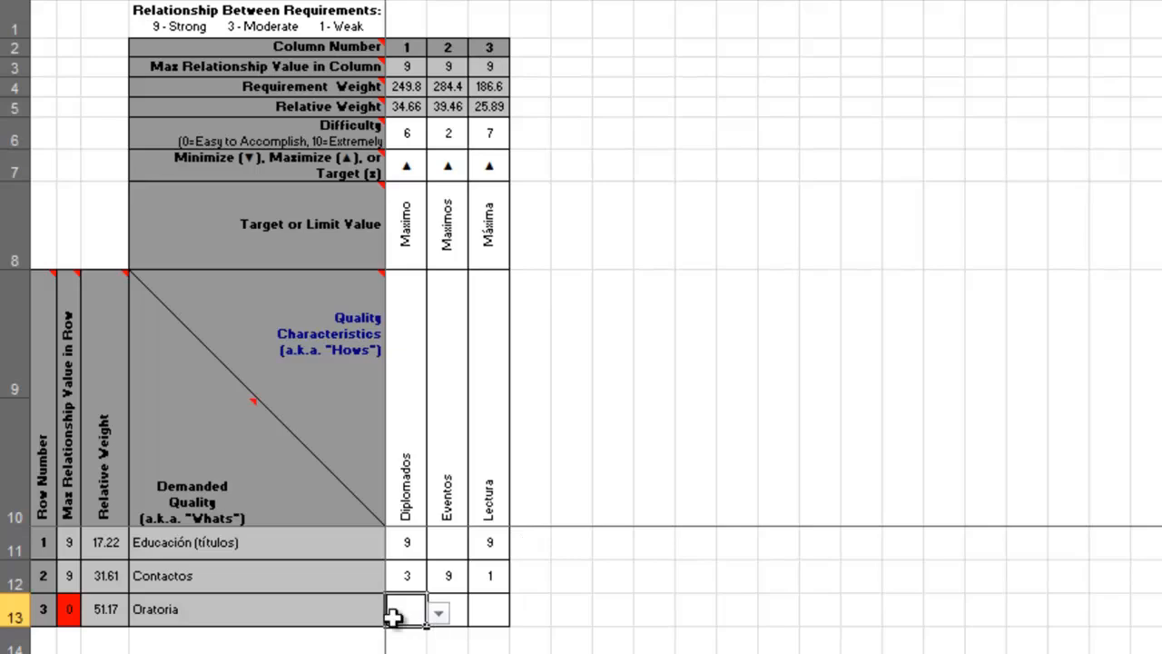
pyautogui.click(439, 615)
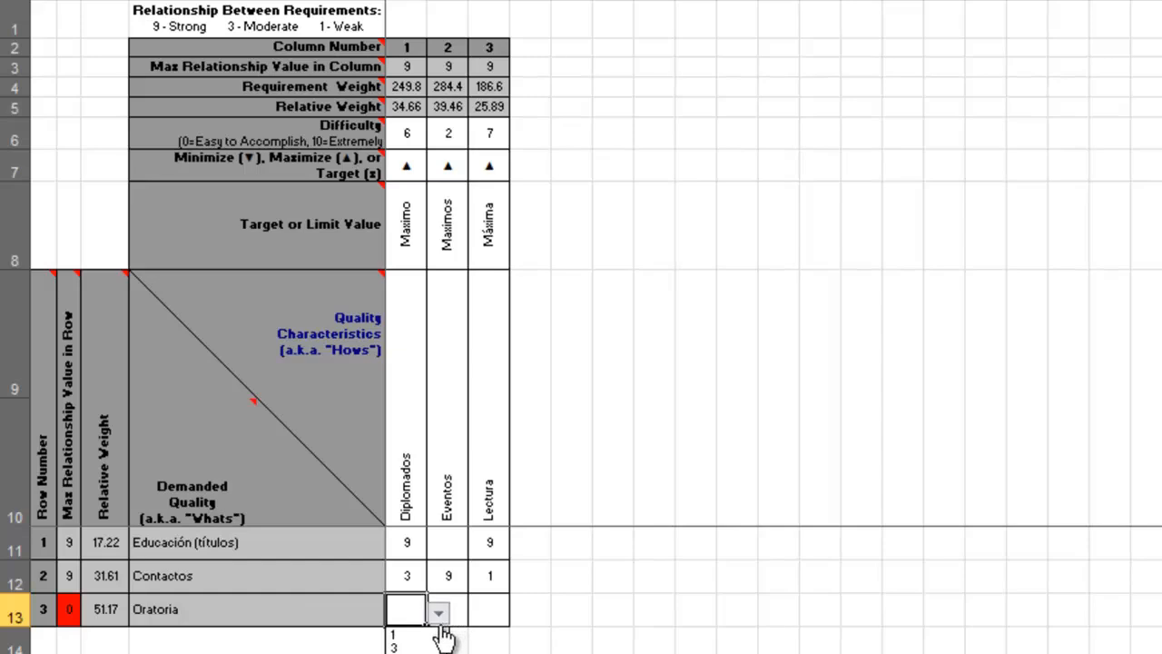
pyautogui.click(429, 635)
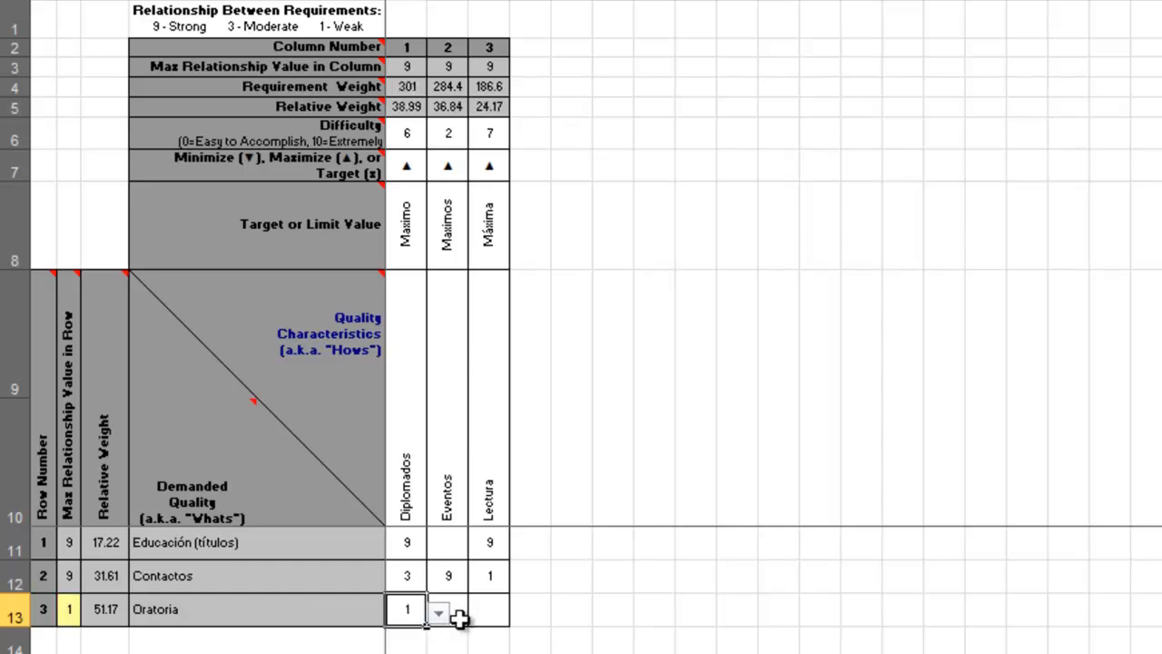
pyautogui.click(454, 612)
pyautogui.click(479, 615)
pyautogui.click(474, 647)
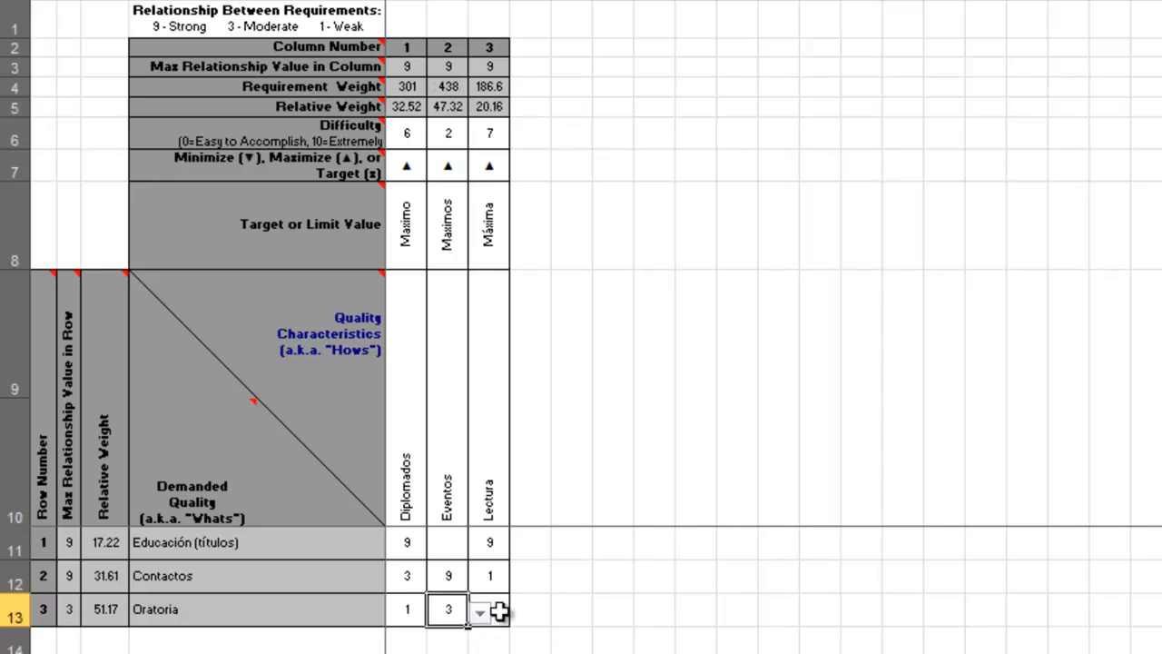
pyautogui.click(505, 613)
pyautogui.click(522, 617)
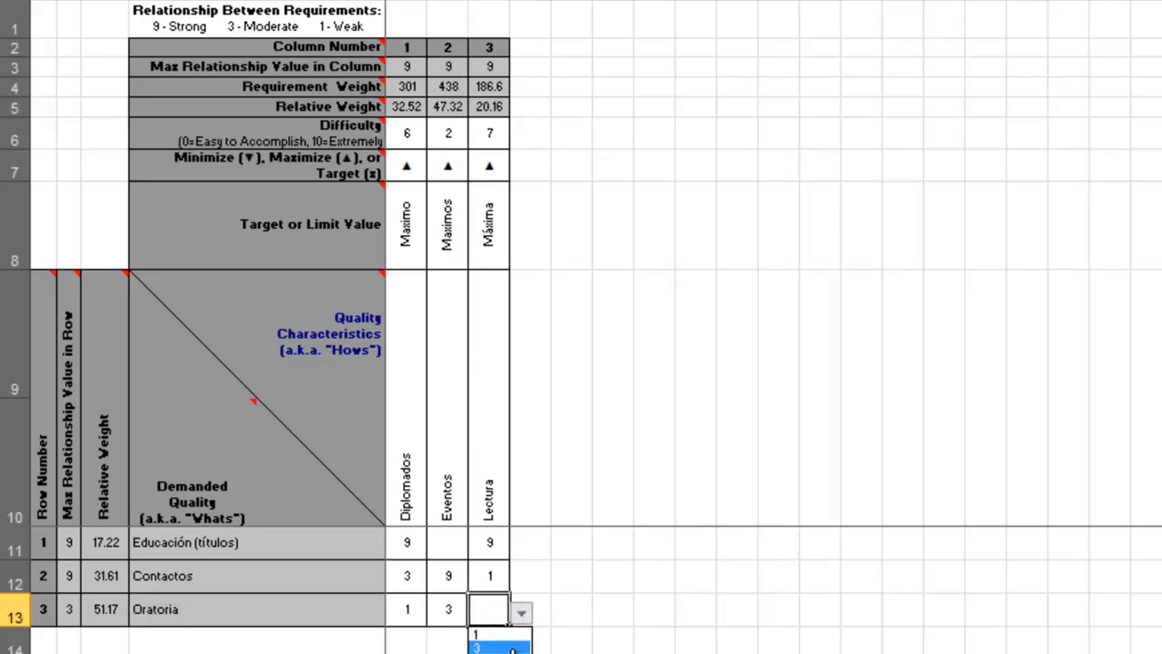
pyautogui.click(506, 650)
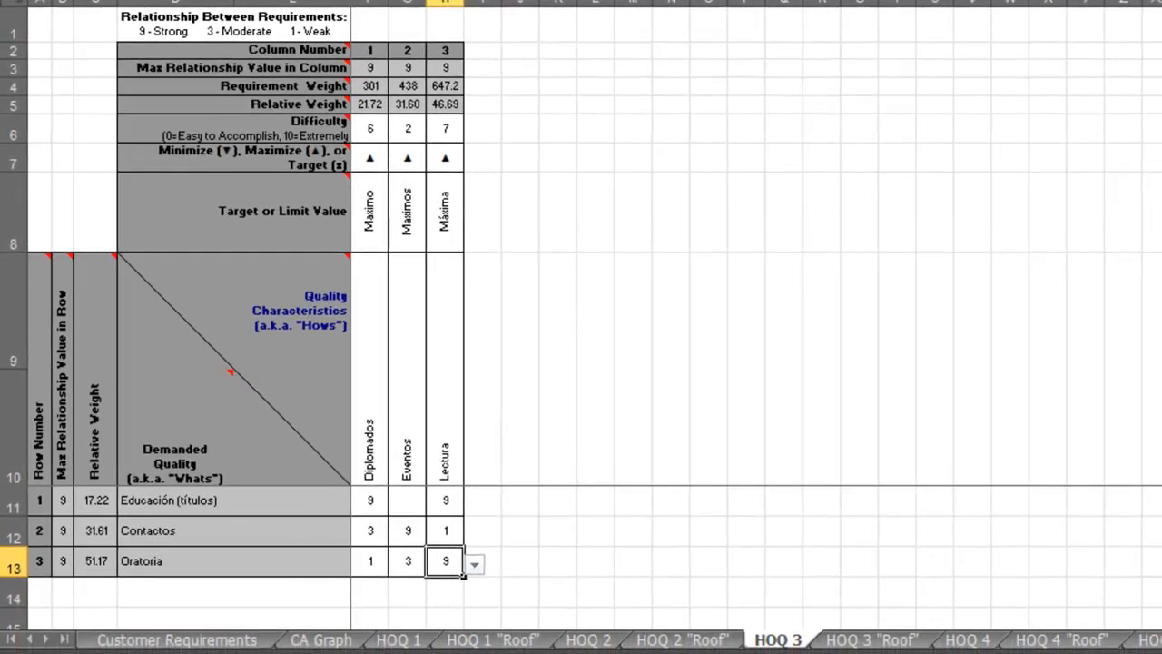
# Review the correlations on HOQ 3 "Roof" and the quality characteristics on the HOQ 1 and HOQ 2 summary sheets.
pyautogui.click(861, 641)
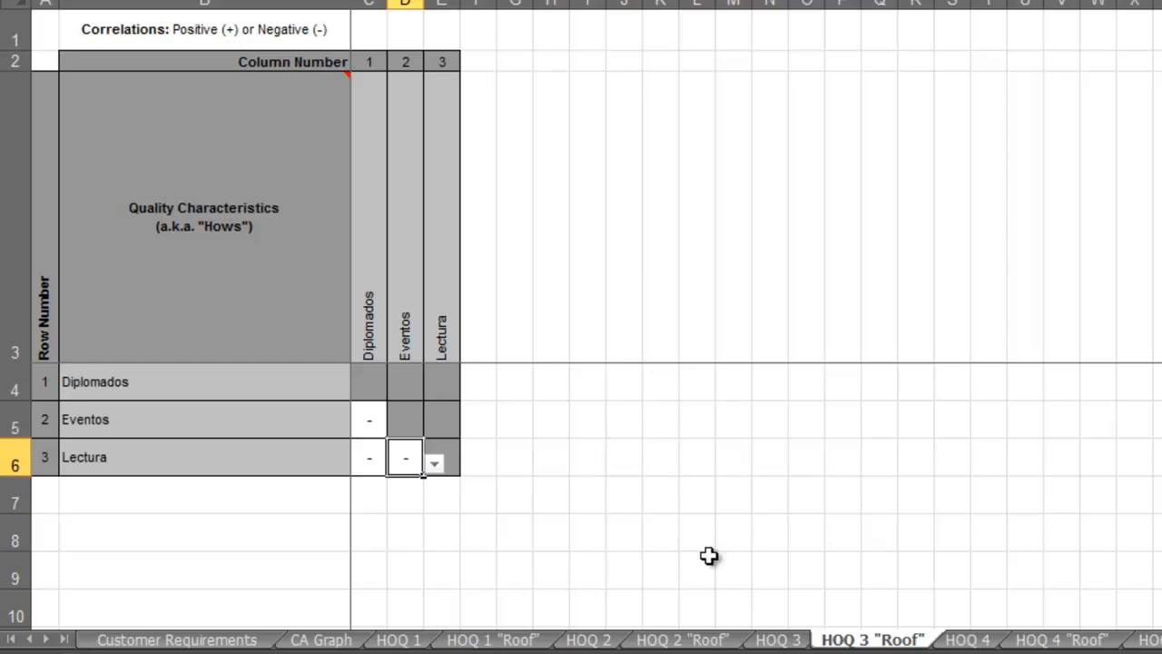
pyautogui.click(776, 640)
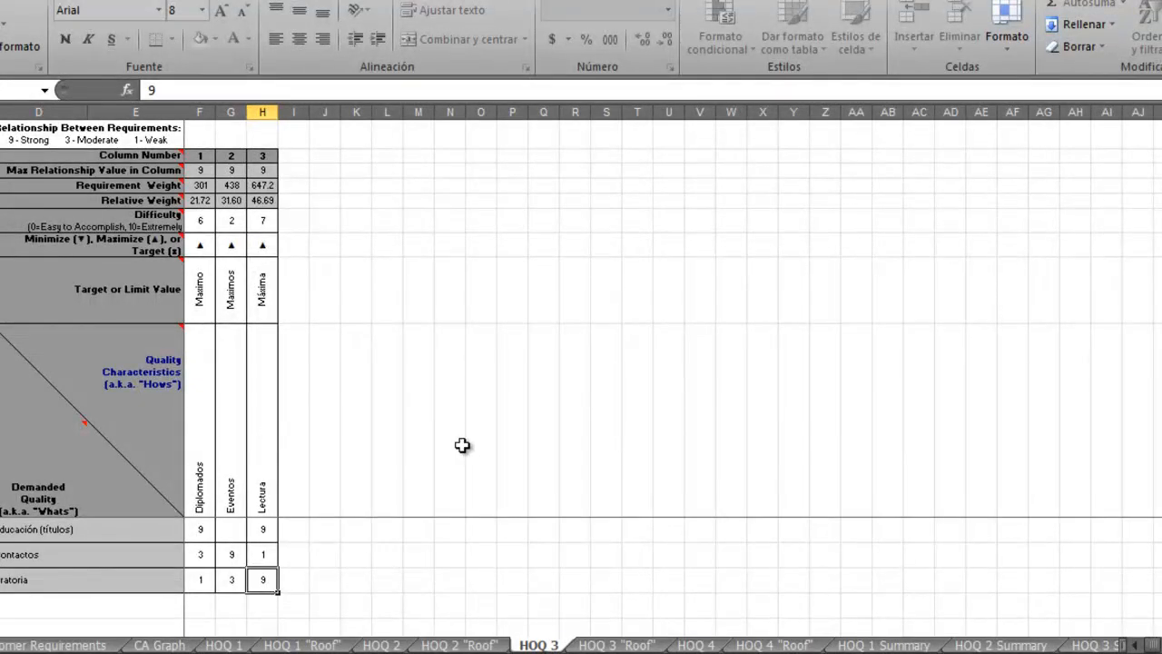
pyautogui.click(872, 645)
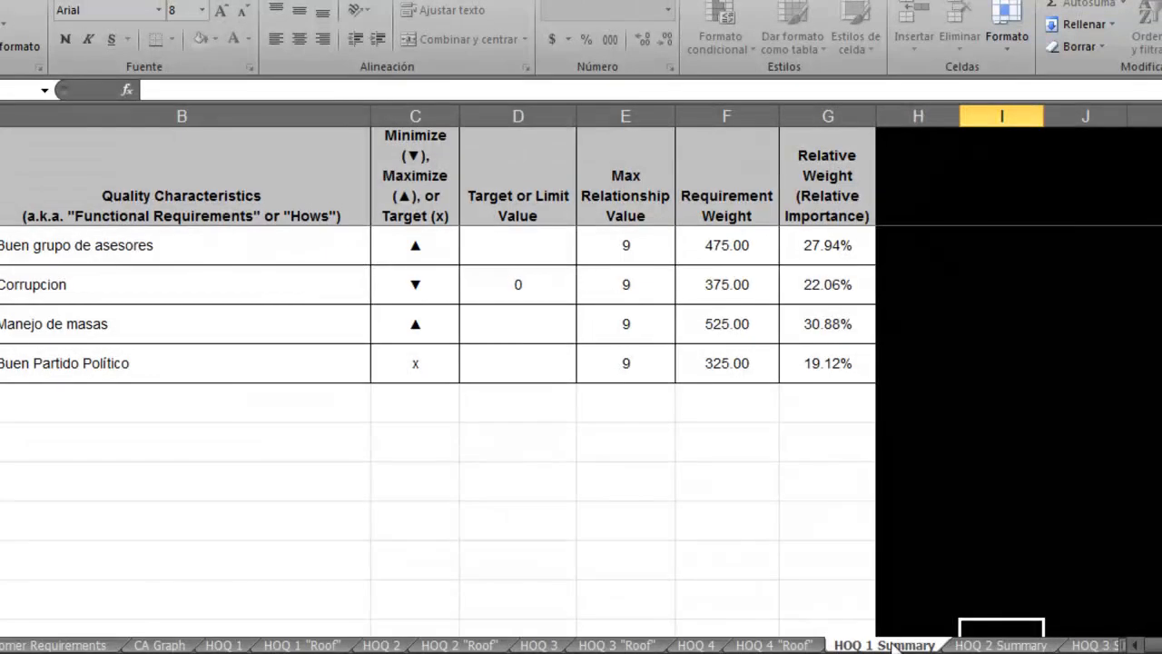
pyautogui.click(989, 645)
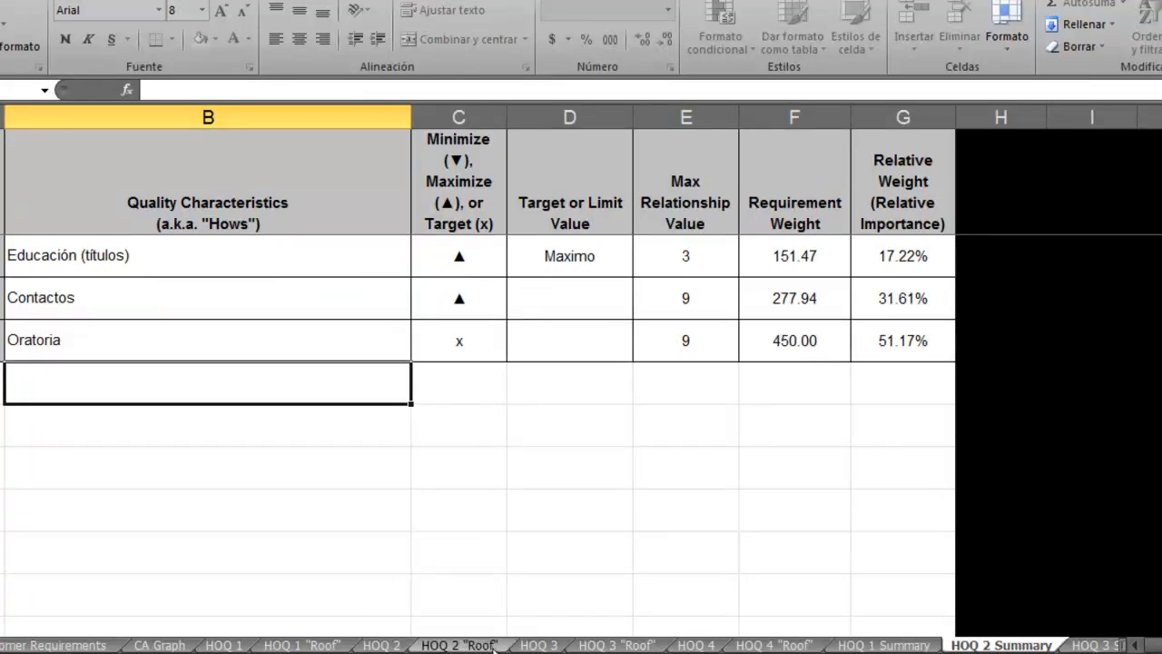
# Return to HOQ 3 and select the "Eventos" and "Lectura" quality characteristics for review.
pyautogui.click(538, 644)
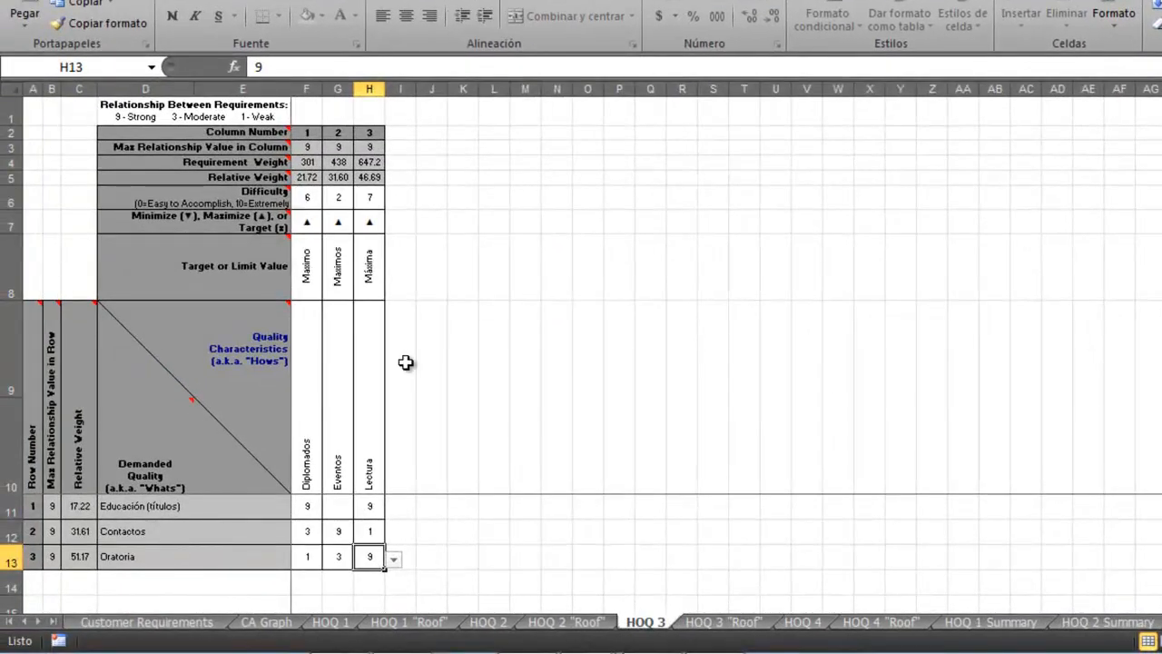
pyautogui.moveTo(330, 436); pyautogui.dragTo(371, 436)
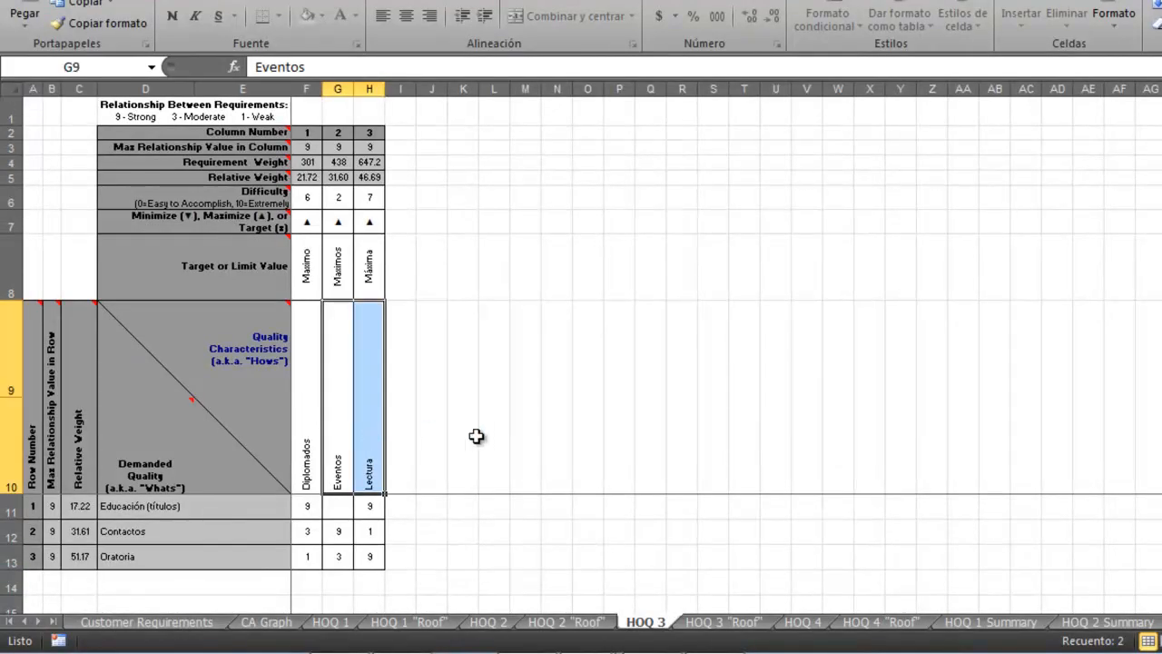